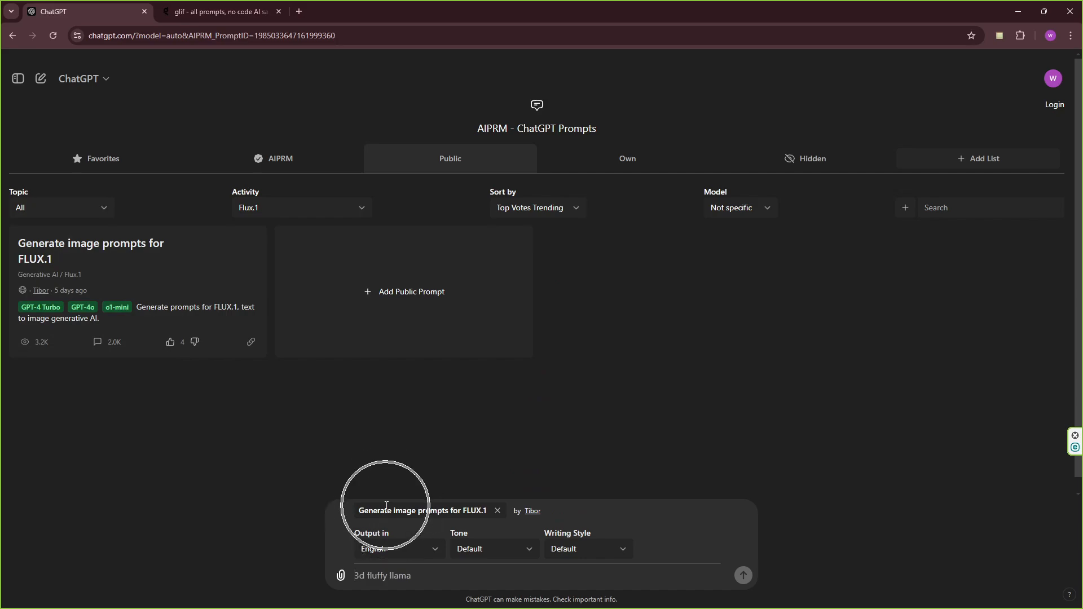
# - Paste and submit the request for vintage Florida sunset skyline T-shirt prompts, distressed for a white background, using the FLUX.1 prompt template
pyautogui.rightClick(379, 573)
pyautogui.click(424, 445)
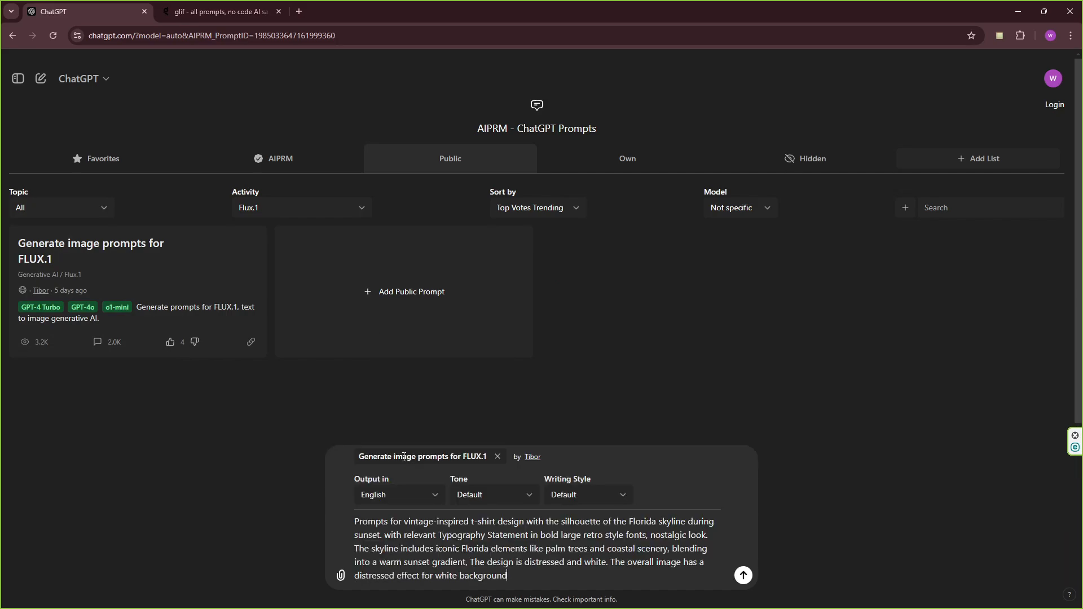
pyautogui.moveTo(355, 522); pyautogui.dragTo(579, 536)
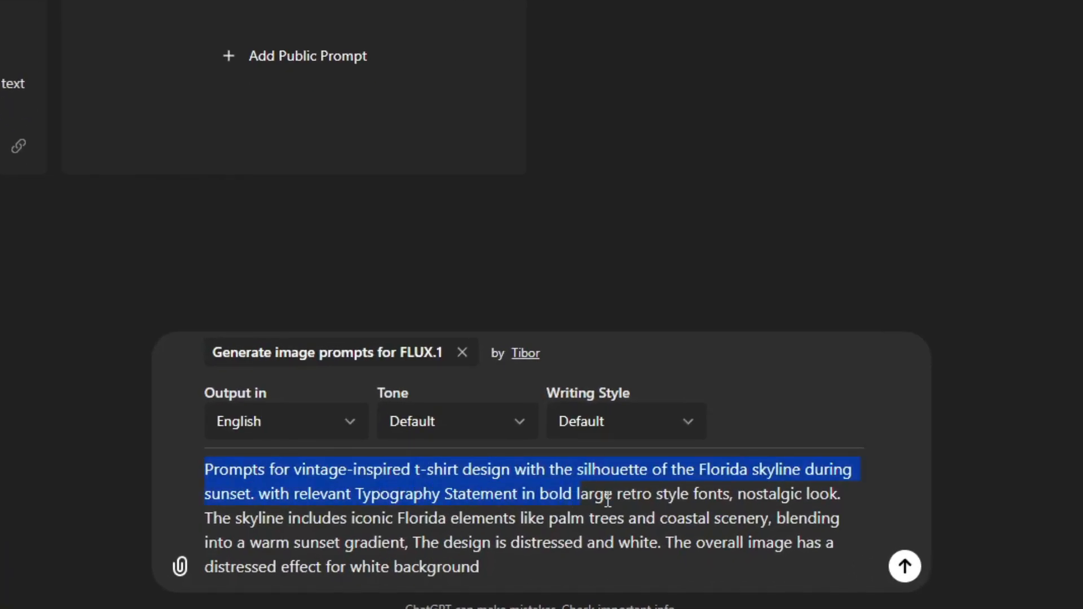
pyautogui.moveTo(607, 499); pyautogui.dragTo(850, 574)
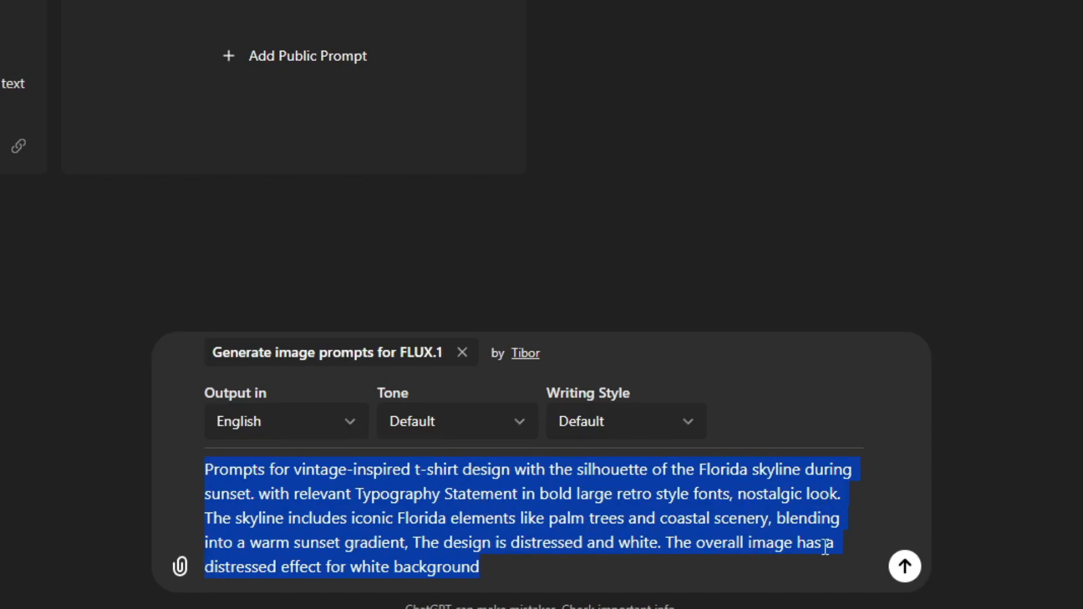
pyautogui.press('Return')
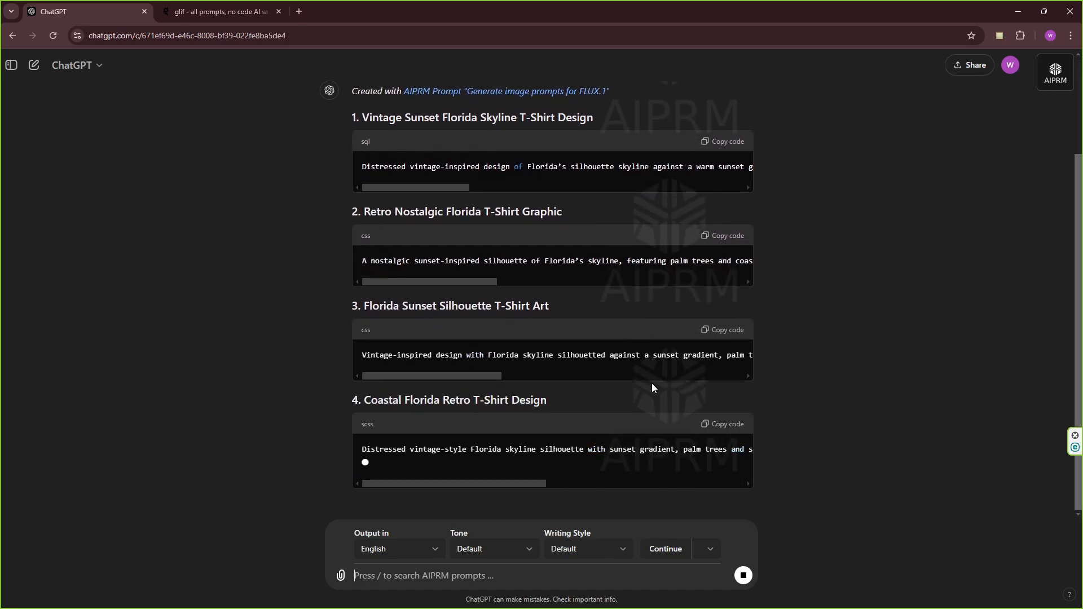
# - Review the generated prompts and copy the first one, "Vintage Sunset Florida Skyline T-Shirt Design"
pyautogui.scroll(2, 663, 373)
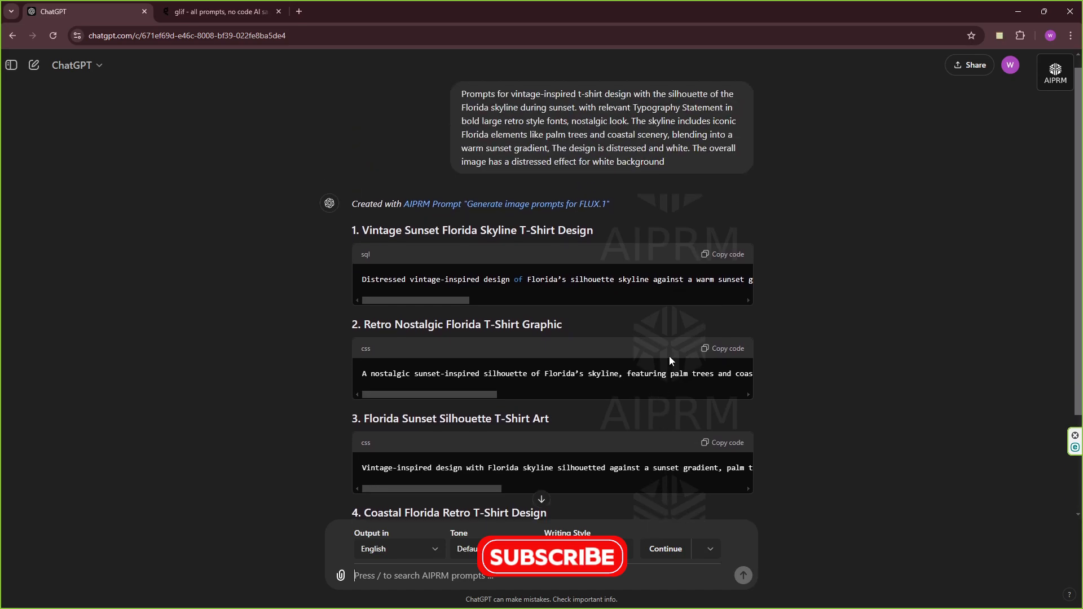
pyautogui.scroll(-2, 671, 363)
pyautogui.scroll(2, 674, 363)
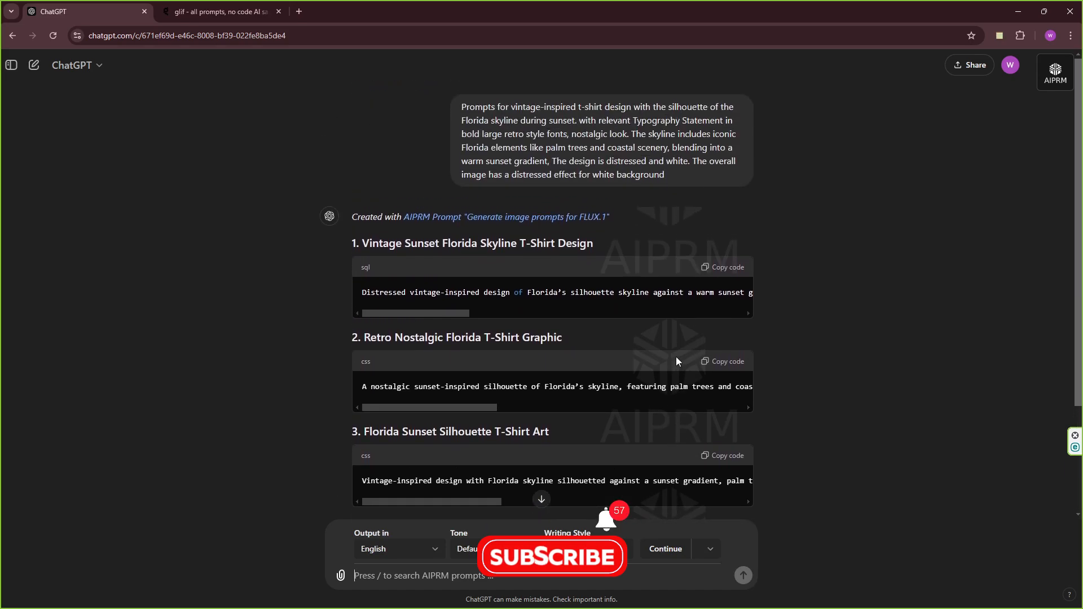
pyautogui.click(724, 268)
# - Switch to glif and start building a new glif with an image generation block
pyautogui.click(220, 11)
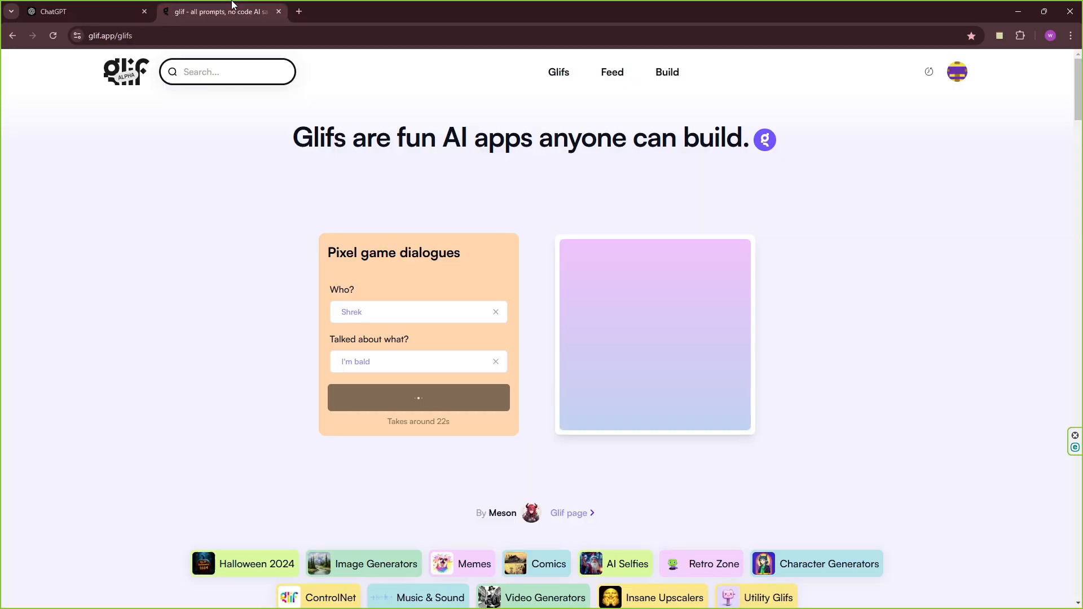
pyautogui.click(667, 78)
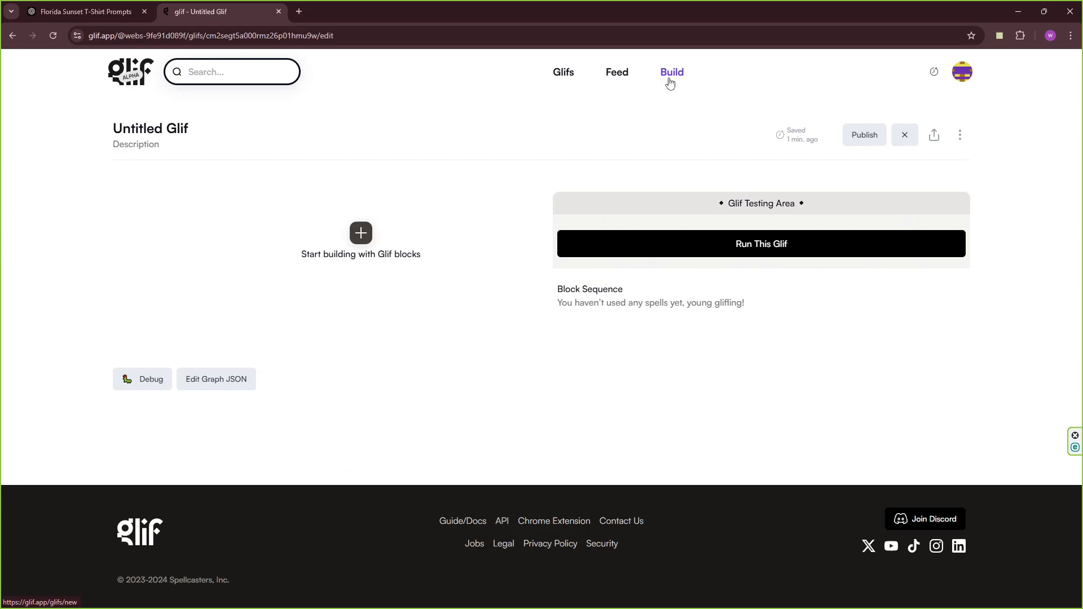
pyautogui.click(361, 232)
pyautogui.click(402, 339)
pyautogui.scroll(-2, 426, 322)
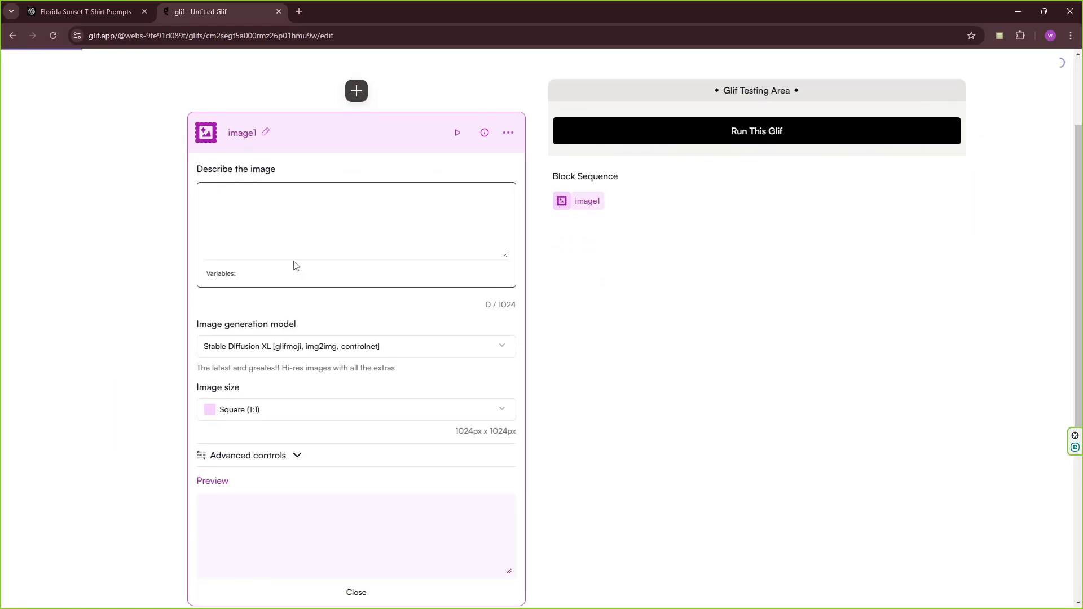
# - Paste the copied prompt as the image description, with Flux Pro as the model and Portrait (3:4) as the image size
pyautogui.rightClick(270, 225)
pyautogui.click(304, 344)
pyautogui.click(295, 351)
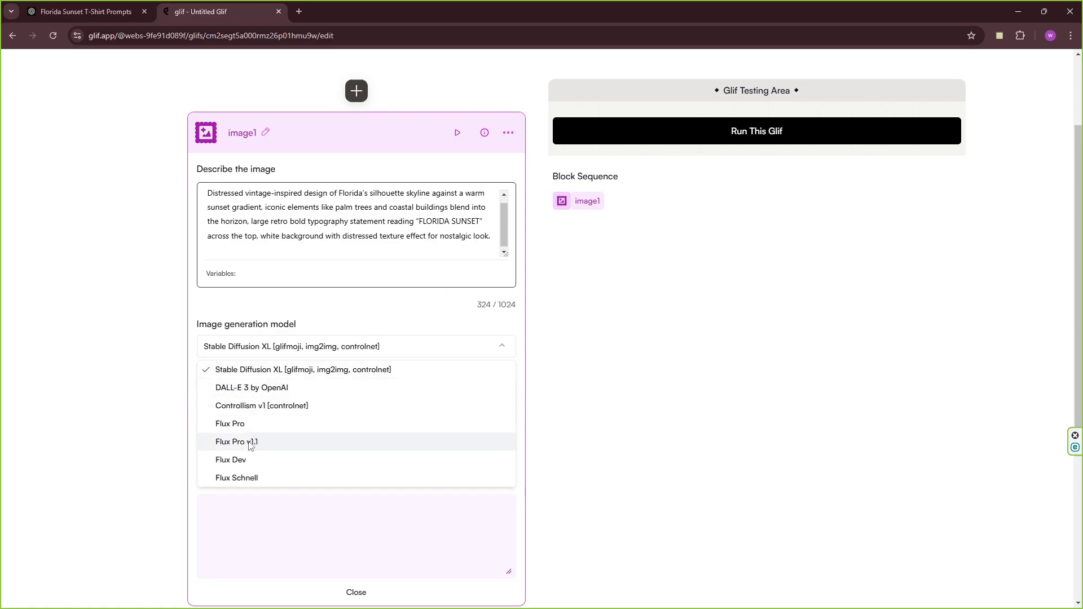
pyautogui.click(245, 423)
pyautogui.click(247, 410)
pyautogui.click(246, 504)
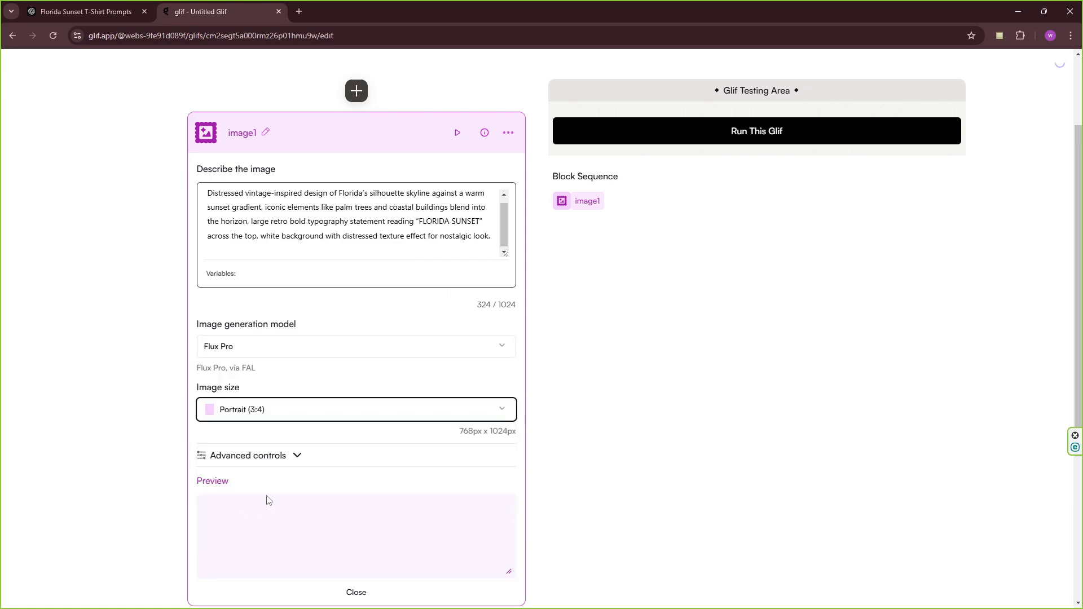
# - Run the glif to generate the "FLORIDA SUNSET" design
pyautogui.scroll(1, 757, 274)
pyautogui.click(768, 188)
pyautogui.scroll(1, 767, 198)
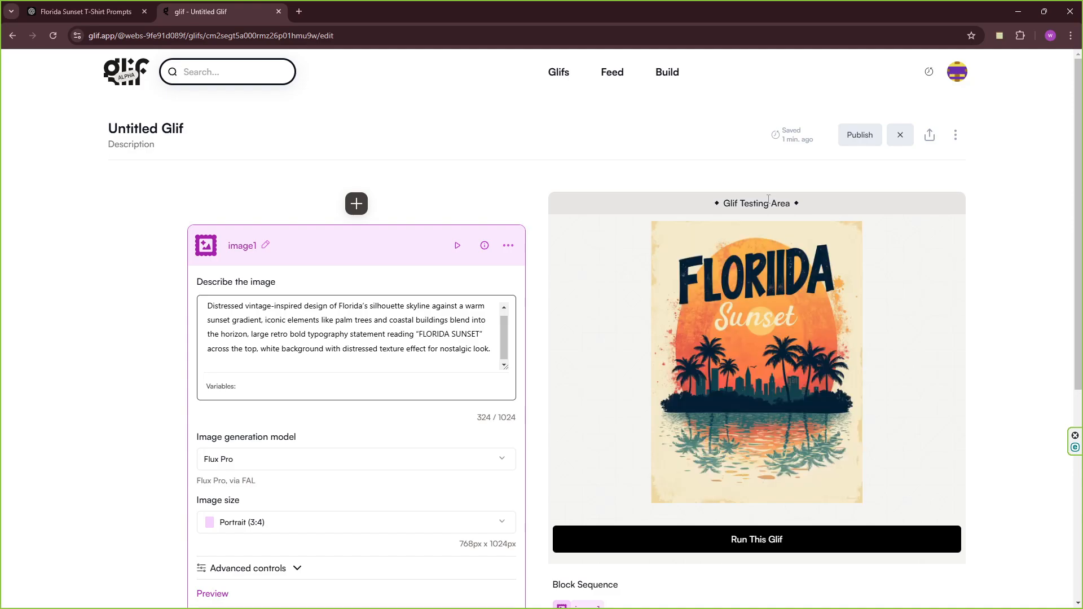
# - Enlarge the generated Florida Sunset image and open it in a new browser tab, closing the enlarged view
pyautogui.moveTo(870, 370)
pyautogui.click(770, 352)
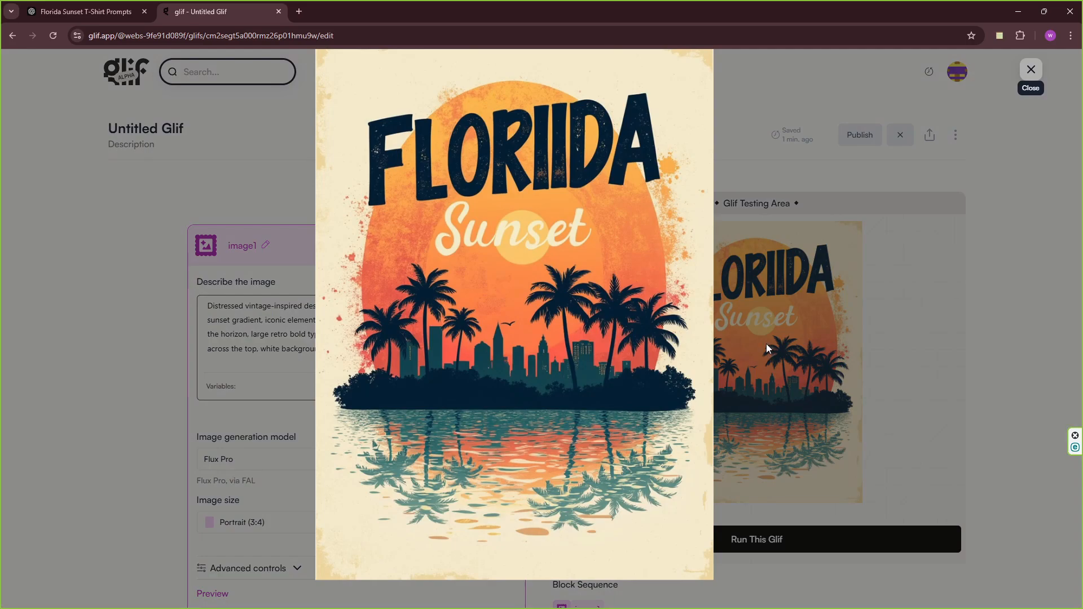
pyautogui.rightClick(608, 338)
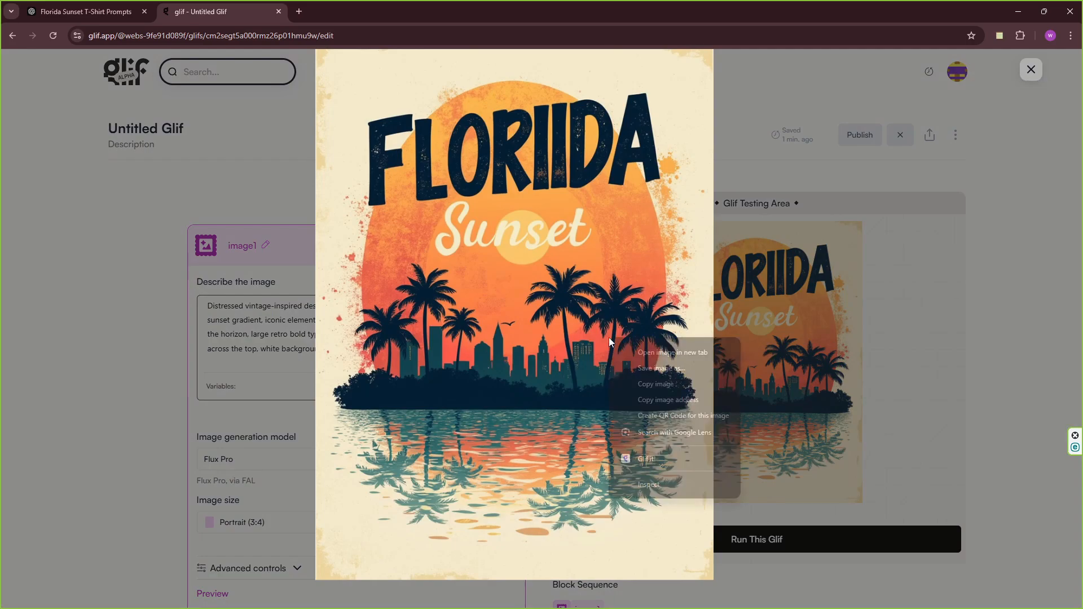
pyautogui.click(635, 352)
pyautogui.click(1031, 69)
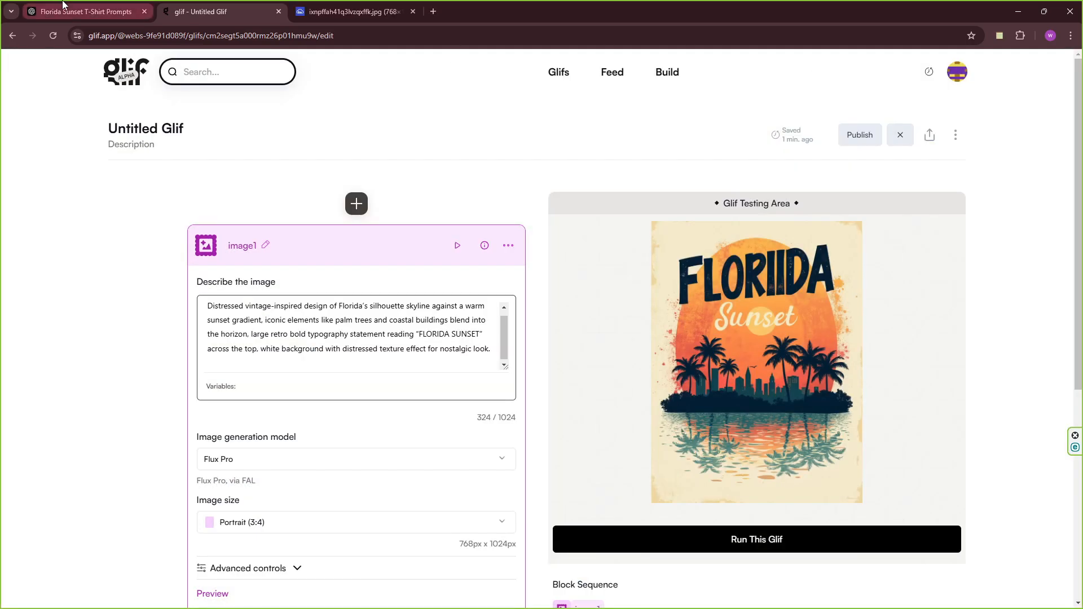
# - Copy the second prompt, "Retro Nostalgic Florida T-Shirt Graphic", from ChatGPT and return to glif
pyautogui.click(85, 11)
pyautogui.click(589, 420)
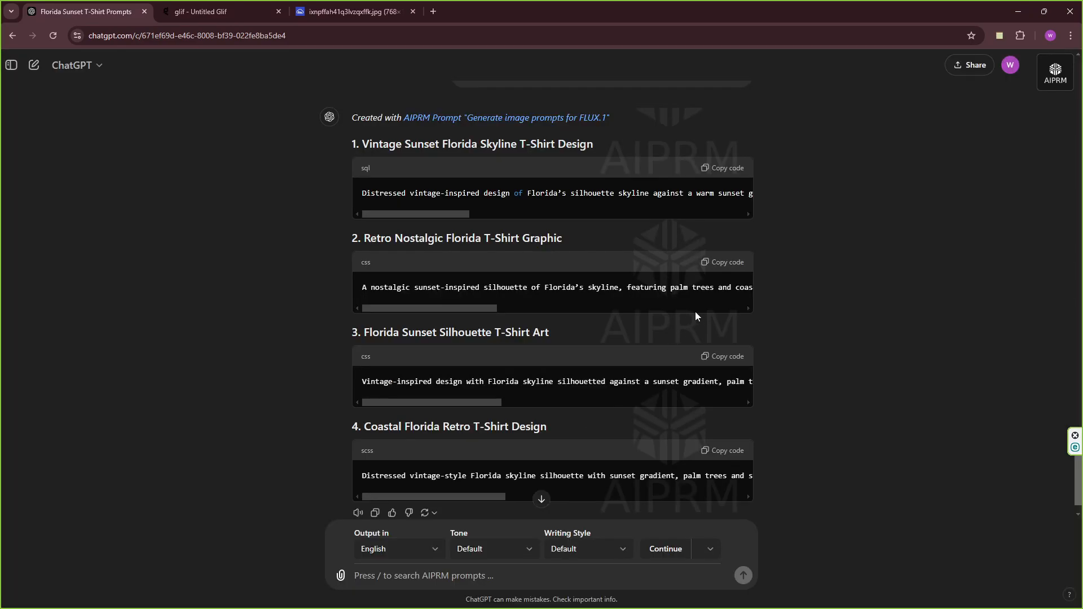
pyautogui.click(716, 264)
pyautogui.click(202, 11)
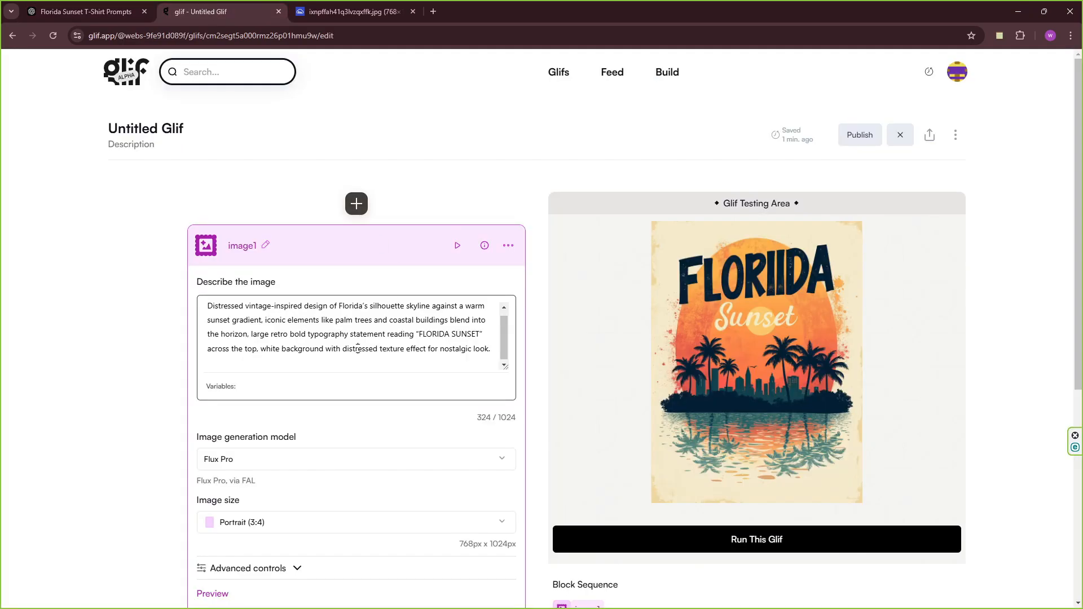
# - Replace the image description with the copied "FLORIDA DREAMS" prompt and run the glif
pyautogui.hotkey('ctrl', 'a')
pyautogui.press('BackSpace')
pyautogui.rightClick(246, 317)
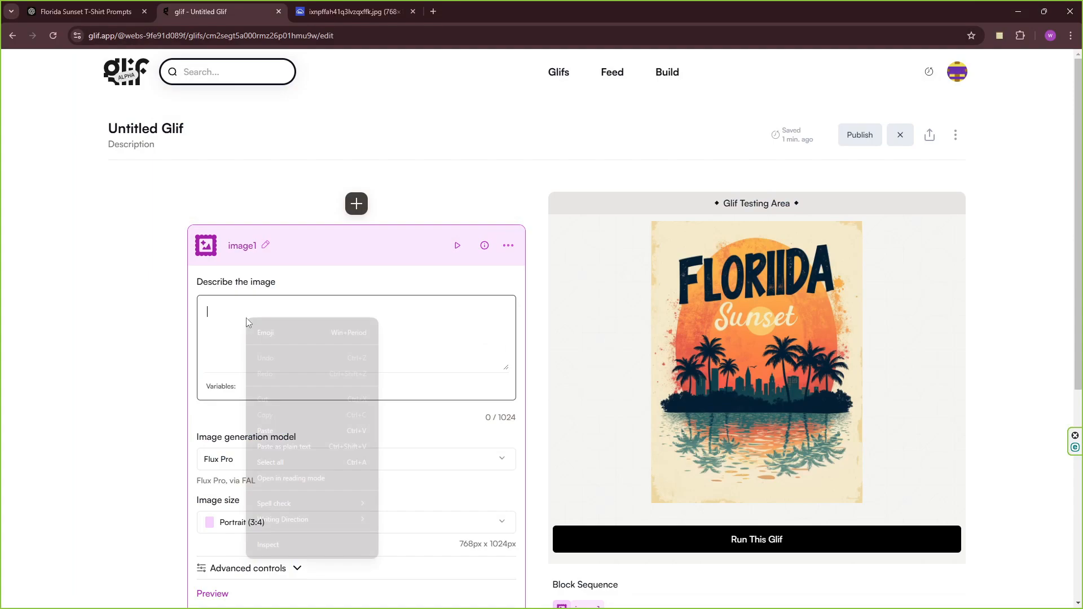
pyautogui.click(290, 431)
pyautogui.click(700, 536)
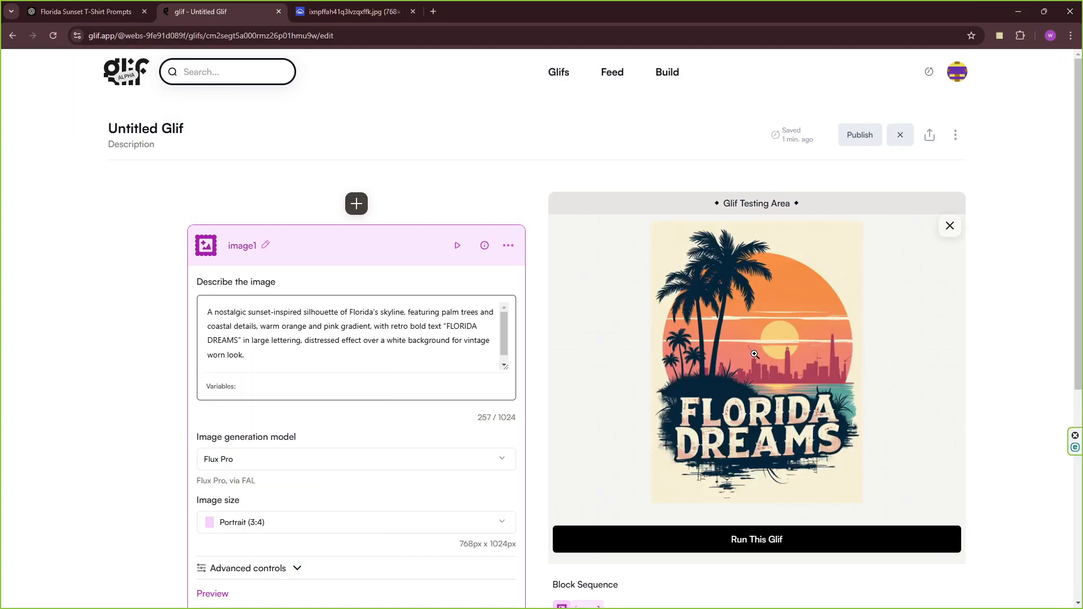
# - Enlarge the generated Florida Dreams image and open it in a new browser tab, closing the enlarged view
pyautogui.click(754, 353)
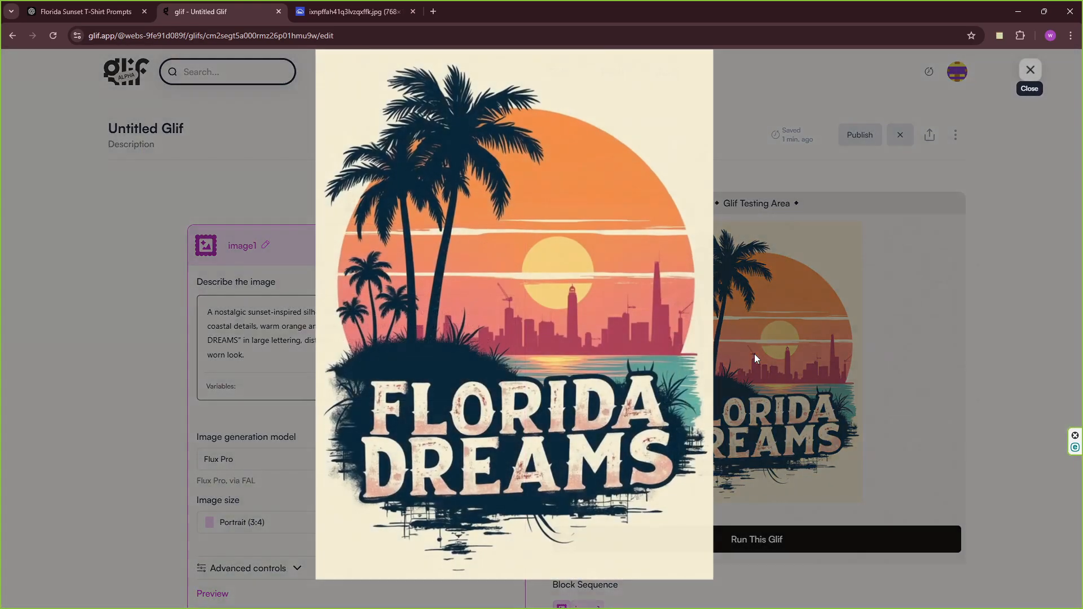
pyautogui.rightClick(590, 296)
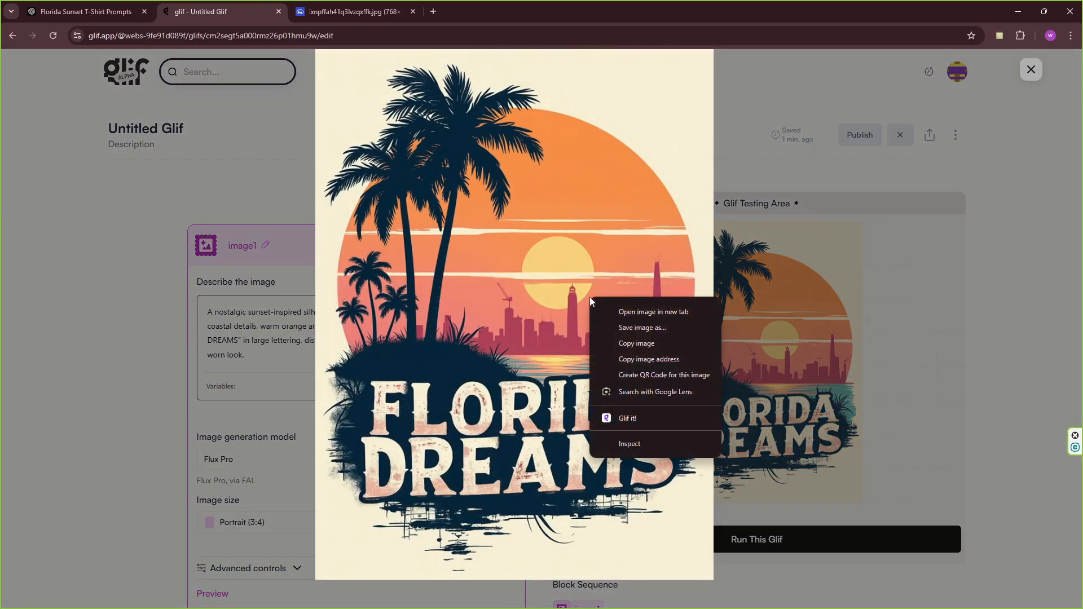
pyautogui.click(620, 306)
pyautogui.click(1031, 70)
# - Copy the third prompt, "Florida Sunset Silhouette T-Shirt Art", from ChatGPT and return to glif
pyautogui.click(84, 11)
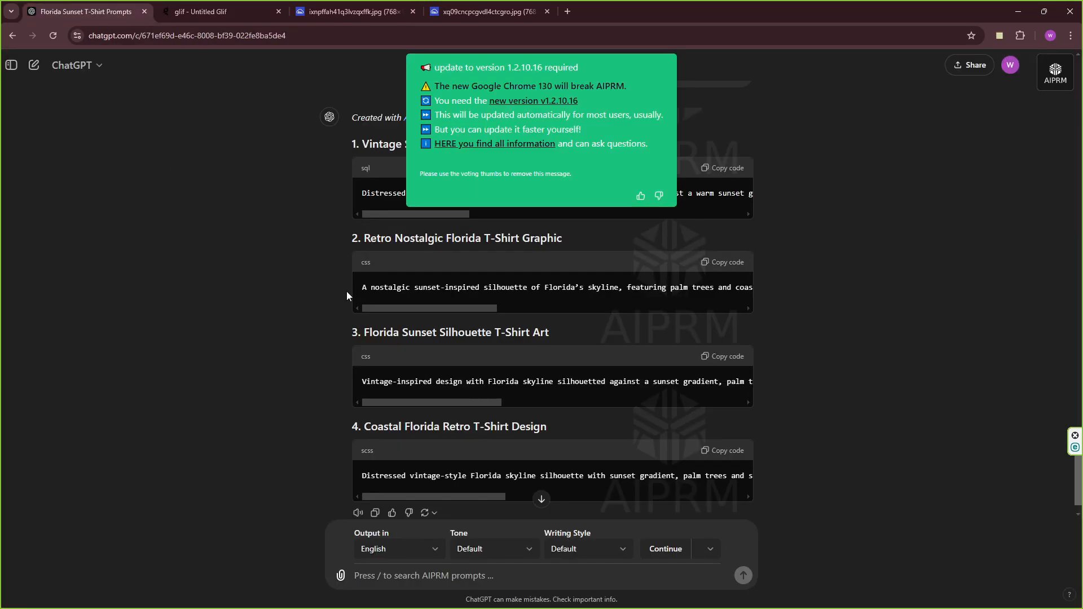
pyautogui.click(712, 358)
pyautogui.click(209, 11)
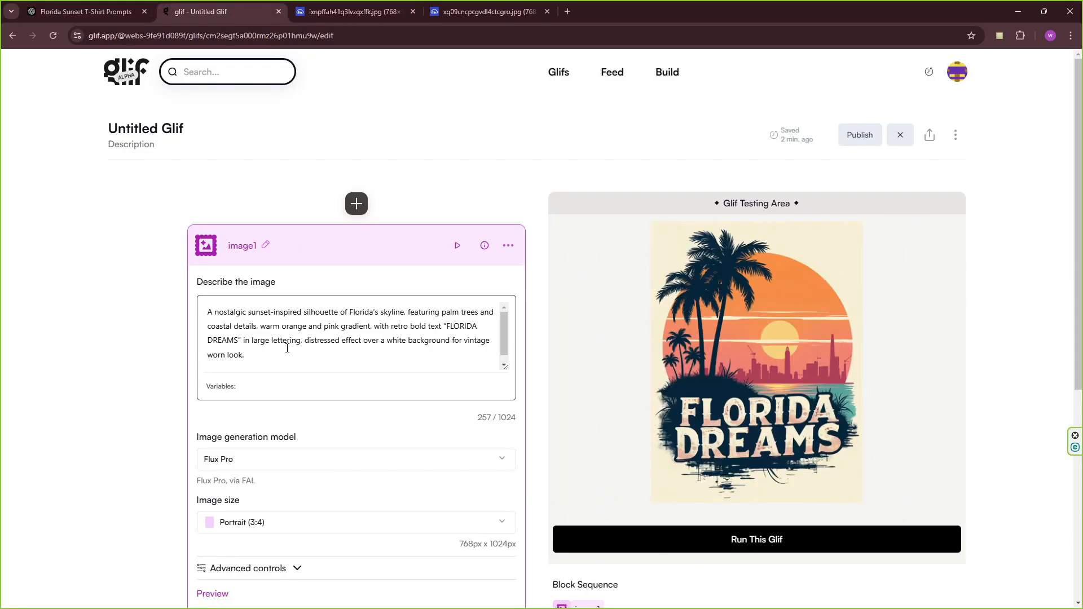
# - Replace the image description with the copied "SUNSHINE STATE" prompt and run the glif
pyautogui.hotkey('ctrl', 'a')
pyautogui.press('BackSpace')
pyautogui.rightClick(227, 317)
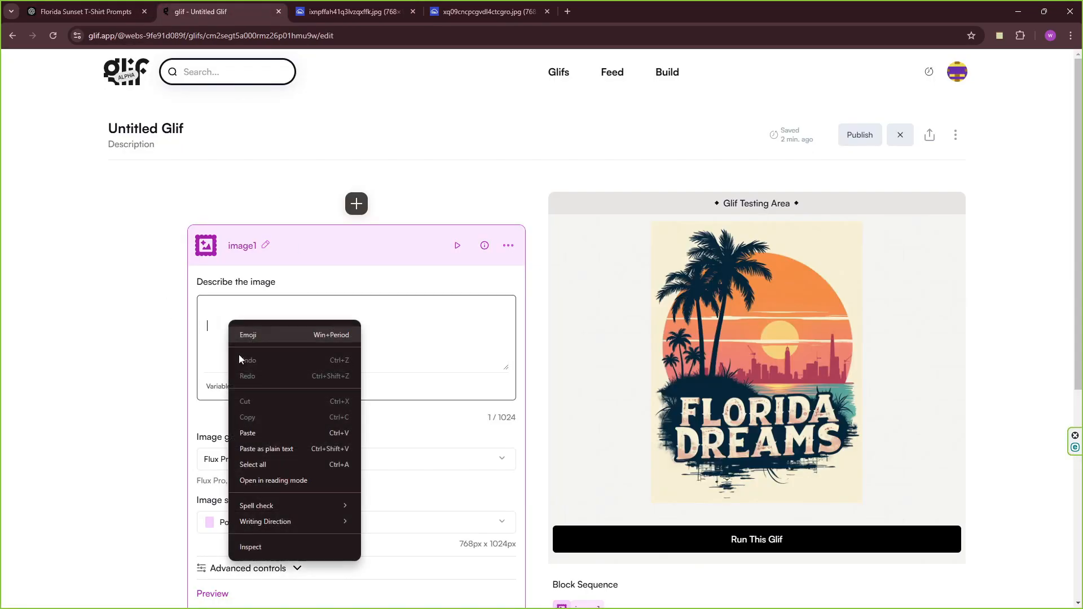
pyautogui.click(276, 430)
pyautogui.click(692, 538)
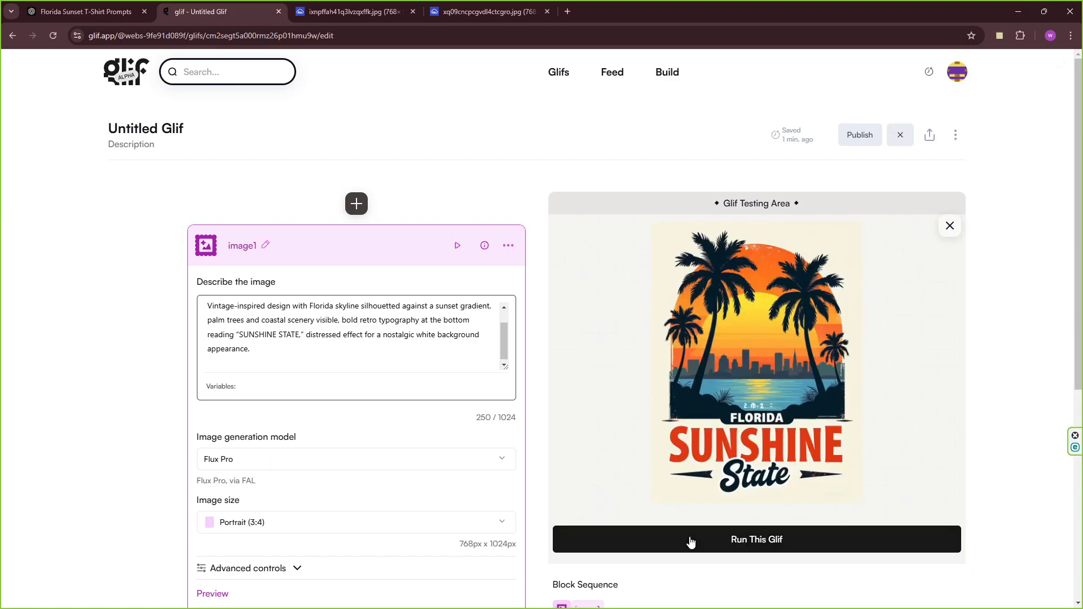
# - Enlarge the generated Sunshine State image and open it in a new browser tab, closing the enlarged view
pyautogui.click(760, 419)
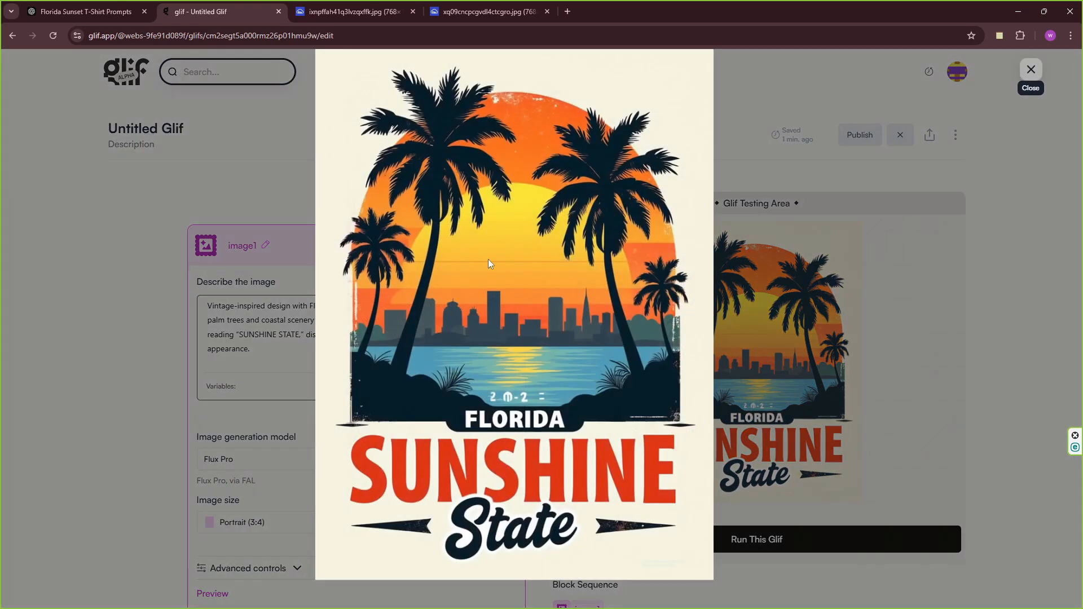
pyautogui.rightClick(566, 381)
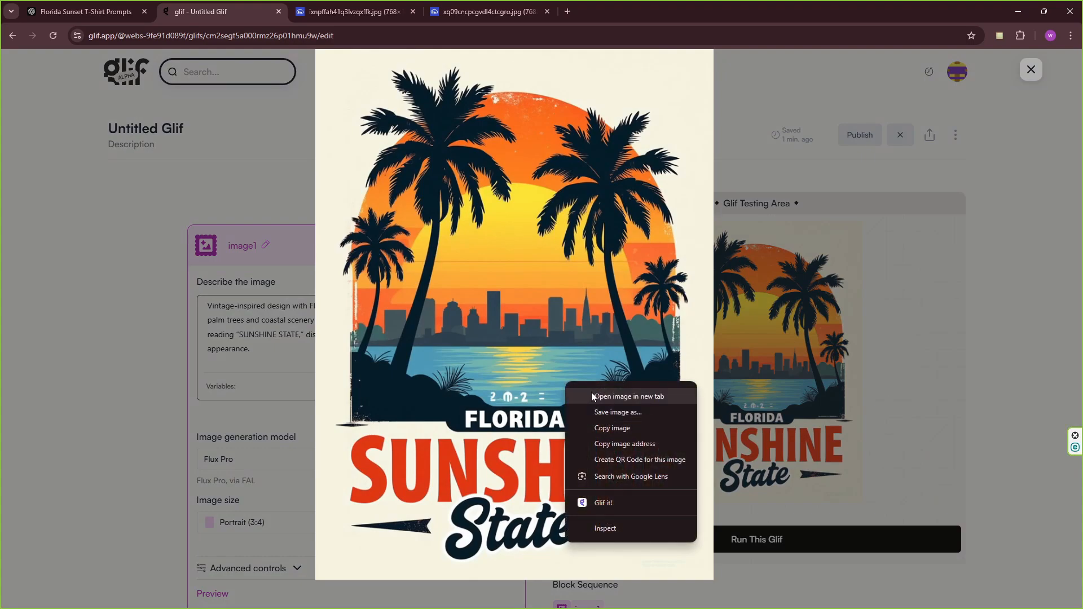
pyautogui.click(591, 392)
pyautogui.click(1040, 80)
# - Copy the fourth prompt, "Coastal Florida Retro T-Shirt Design", from ChatGPT and return to glif
pyautogui.click(86, 12)
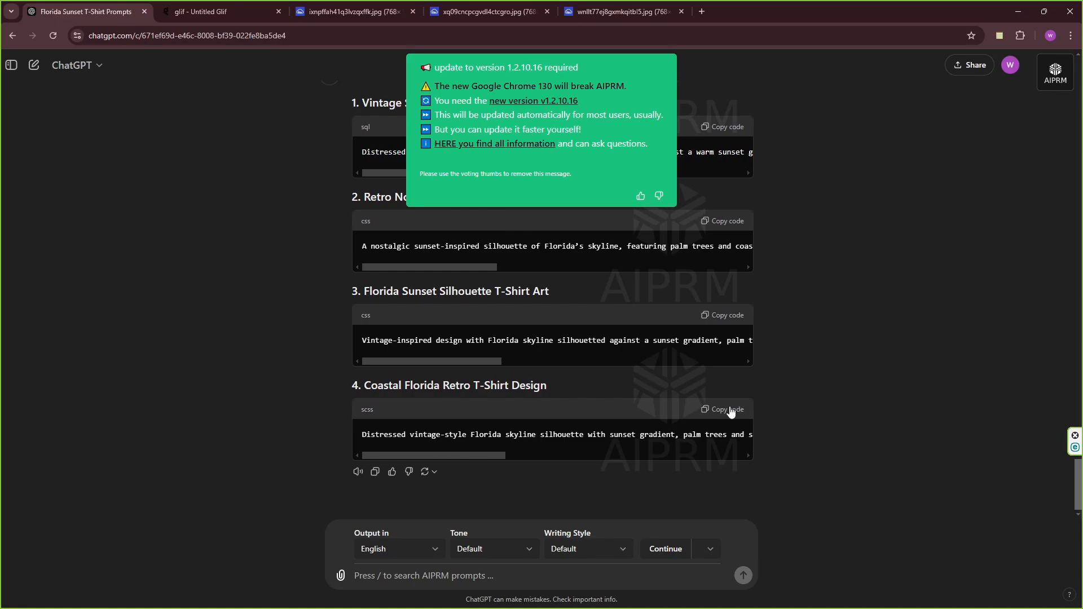
pyautogui.click(729, 411)
pyautogui.click(230, 6)
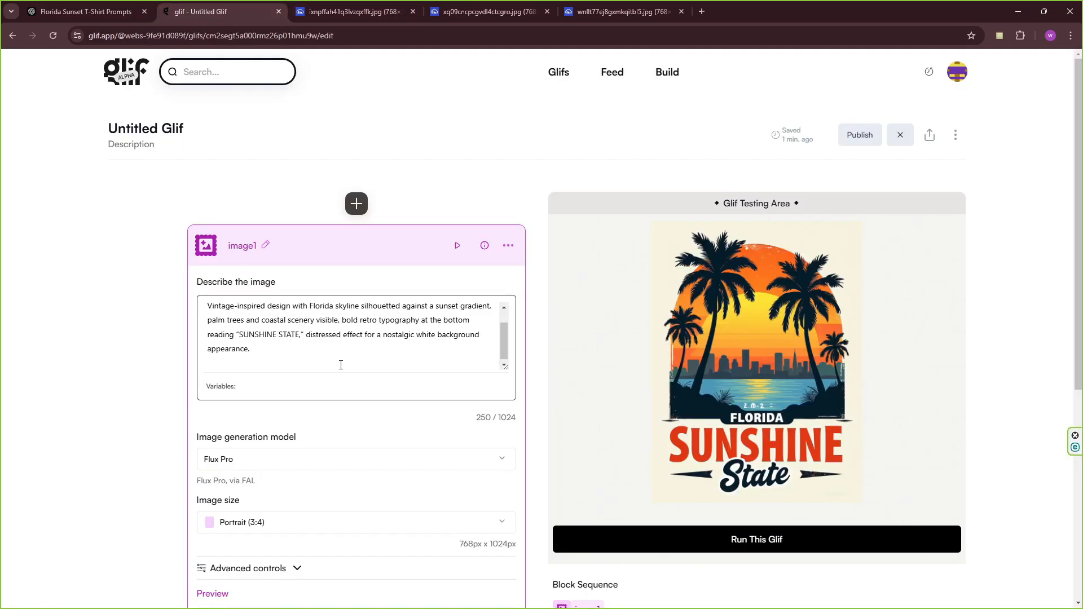
# - Replace the image description with the copied "FLORIDA COAST" prompt and run the glif
pyautogui.hotkey('ctrl', 'a')
pyautogui.press('BackSpace')
pyautogui.rightClick(235, 313)
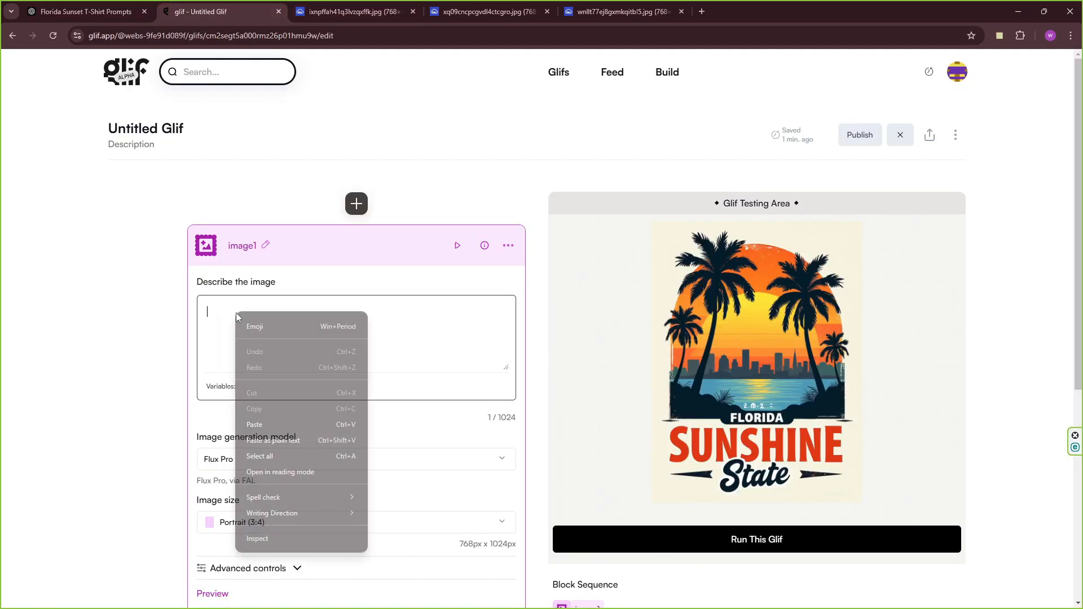
pyautogui.click(279, 428)
pyautogui.click(728, 546)
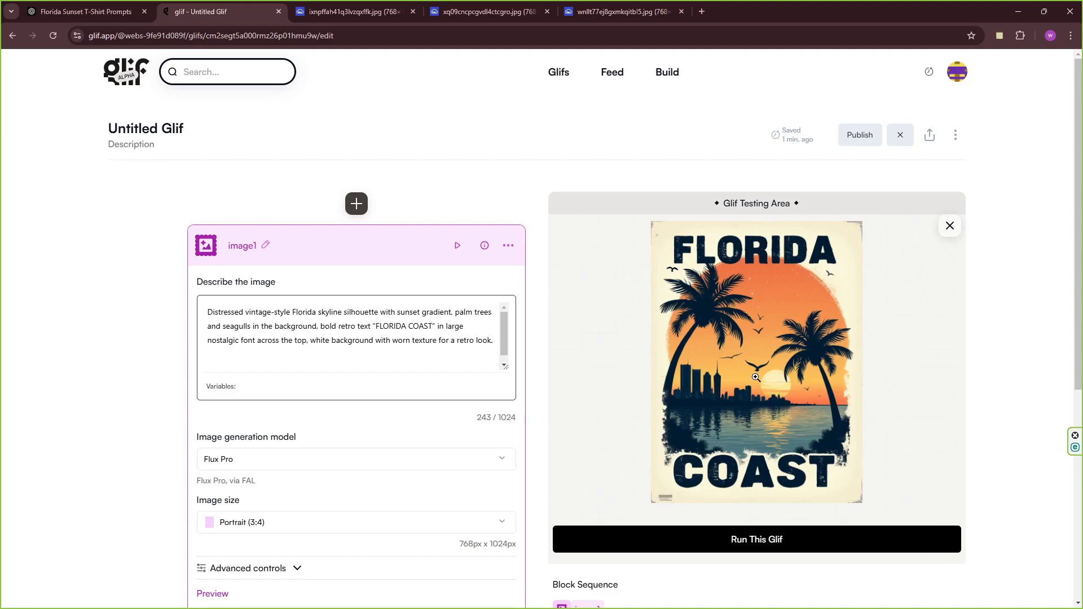
# - Enlarge the generated Florida Coast image and open it in a new browser tab, closing the enlarged view
pyautogui.click(756, 377)
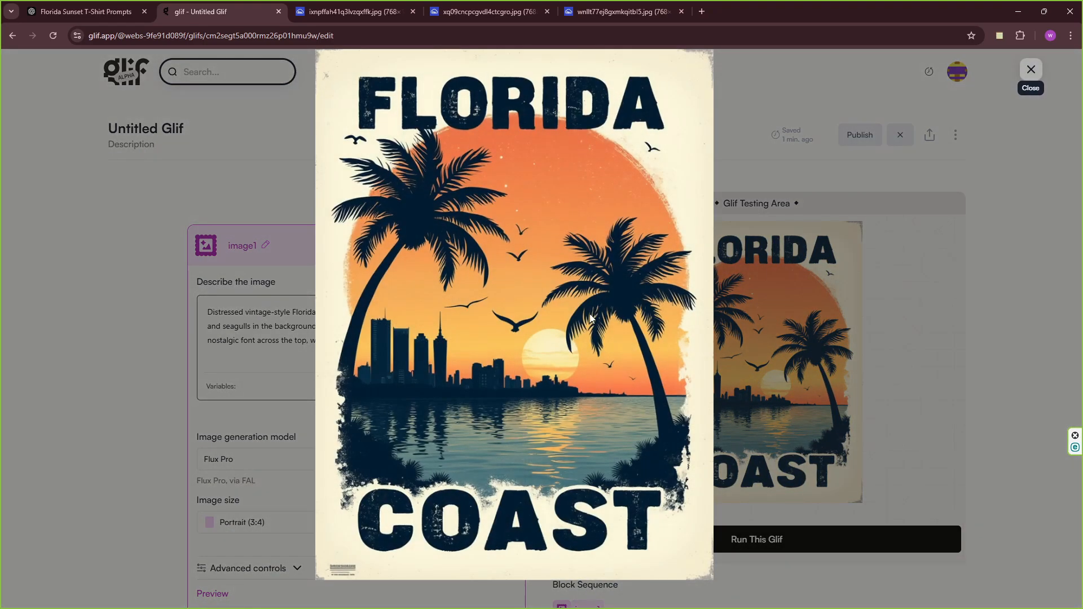
pyautogui.rightClick(590, 318)
pyautogui.click(626, 323)
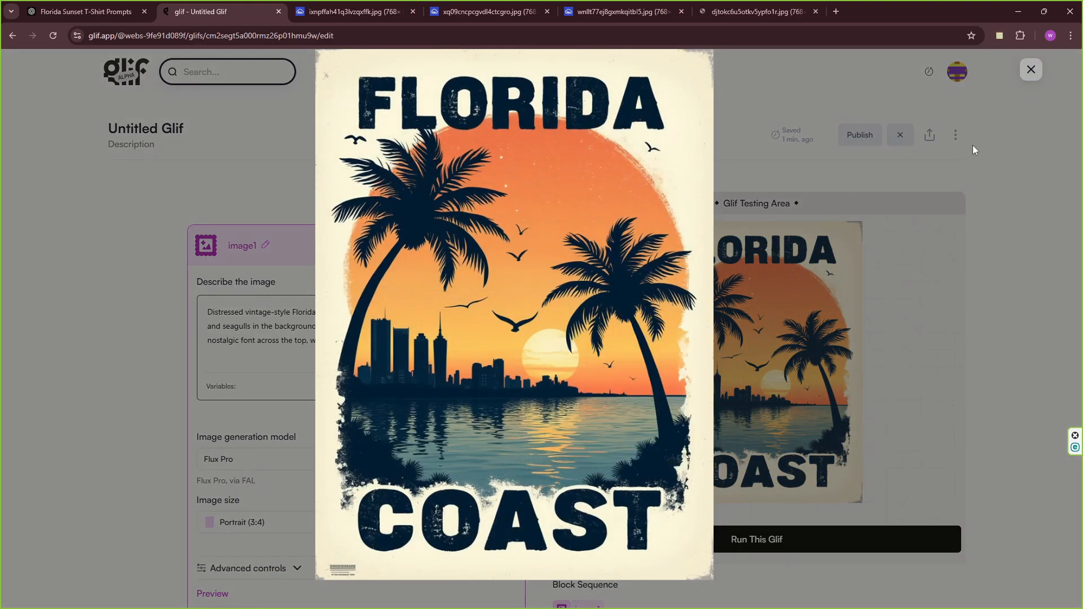
pyautogui.click(1031, 70)
# - Ask ChatGPT for black background prompts with different concepts, correcting the misspelled words before sending, and dismiss the AIPRM update notice
pyautogui.click(105, 9)
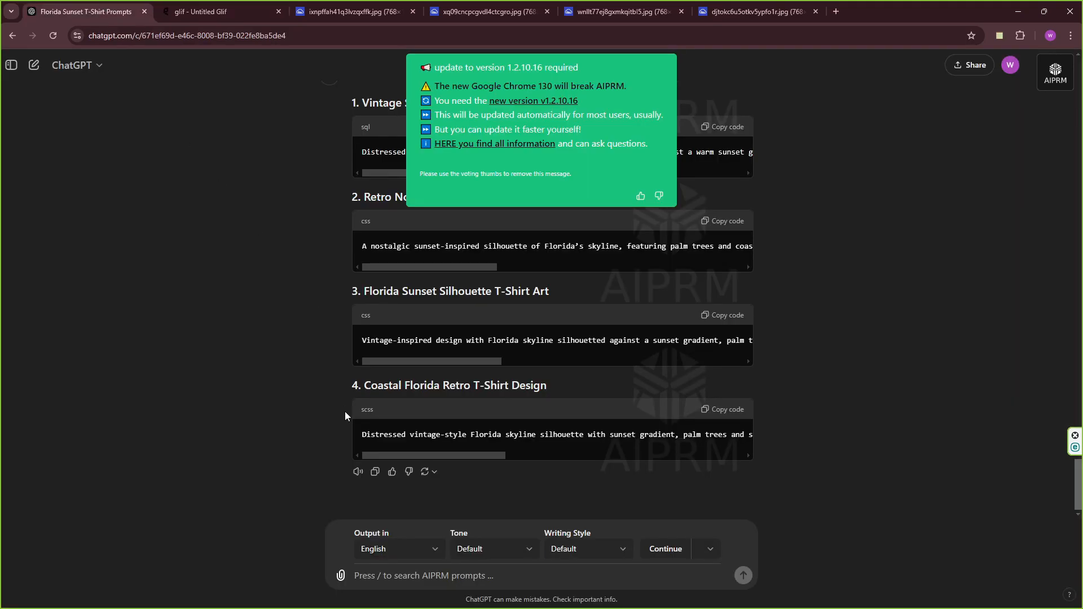
pyautogui.write('for black background with, di')
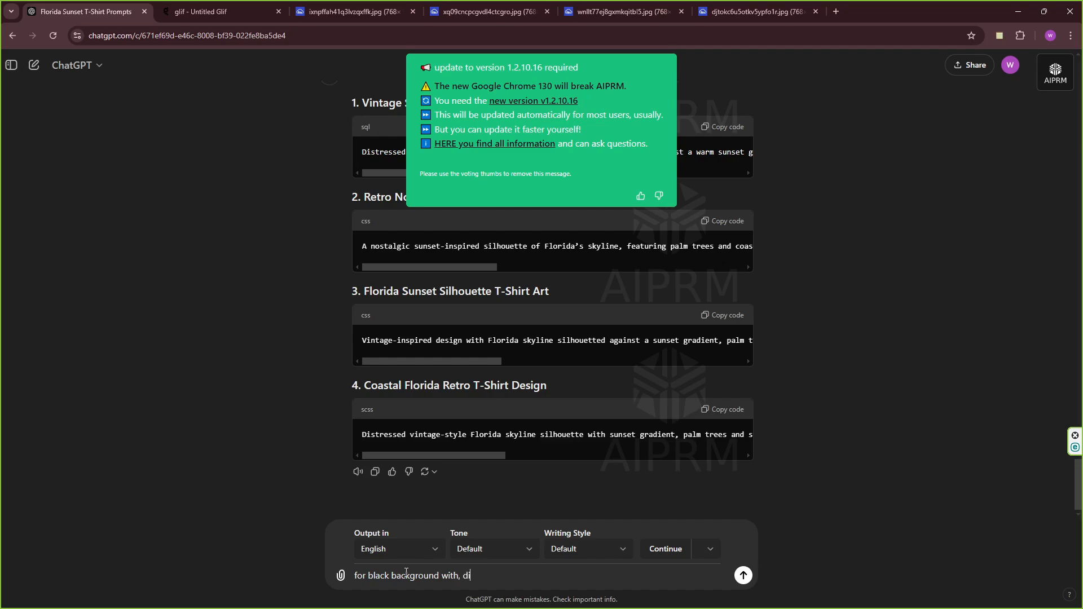
pyautogui.write('fera')
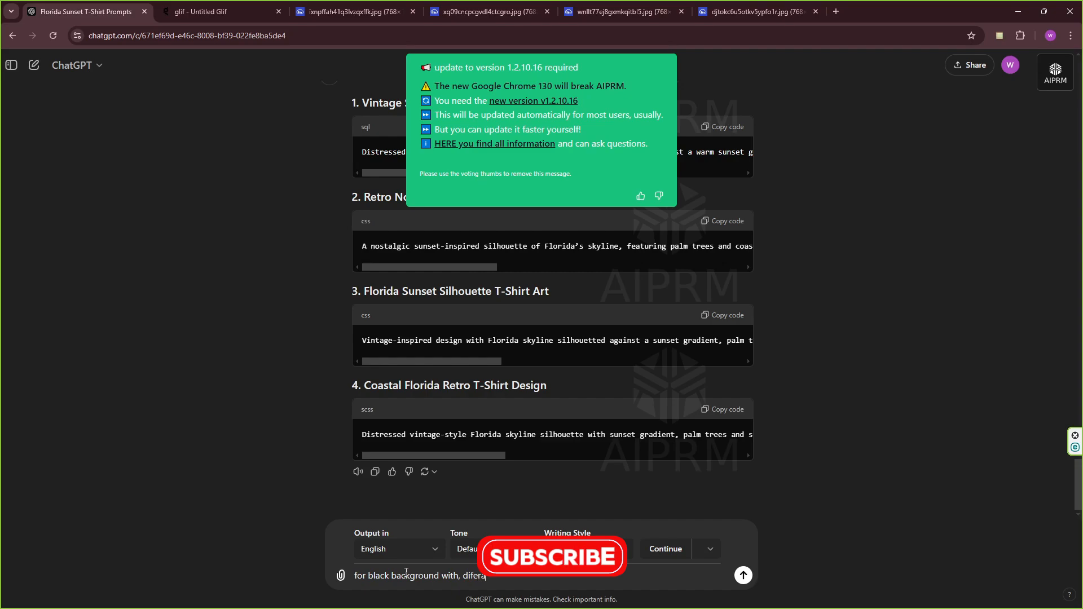
pyautogui.write('nt con')
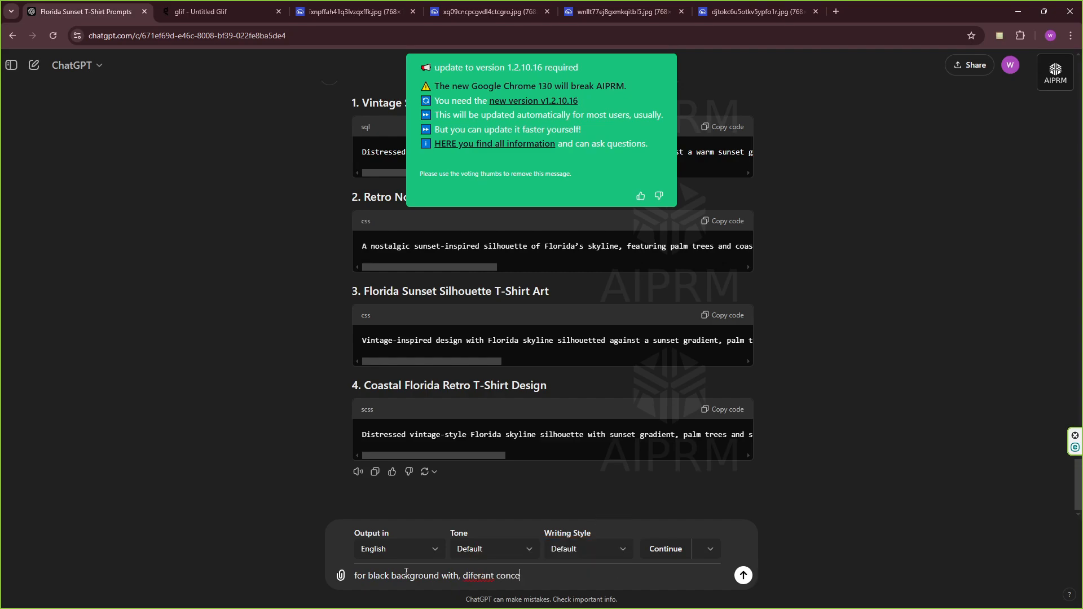
pyautogui.write('cepots')
pyautogui.rightClick(483, 579)
pyautogui.click(536, 330)
pyautogui.doubleClick(520, 579)
pyautogui.rightClick(520, 578)
pyautogui.click(573, 316)
pyautogui.press('Return')
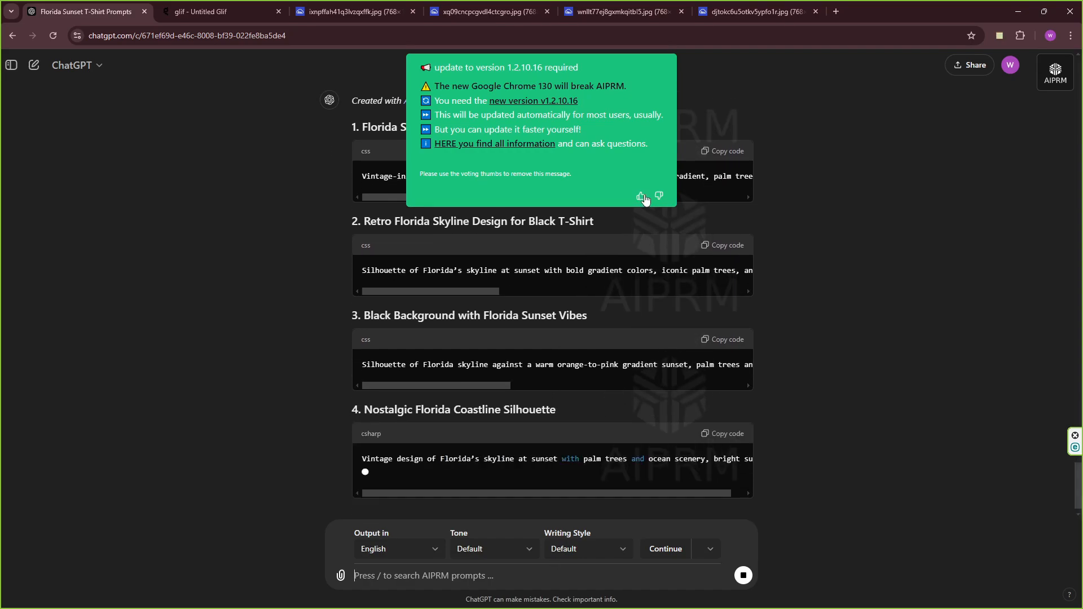
pyautogui.click(642, 196)
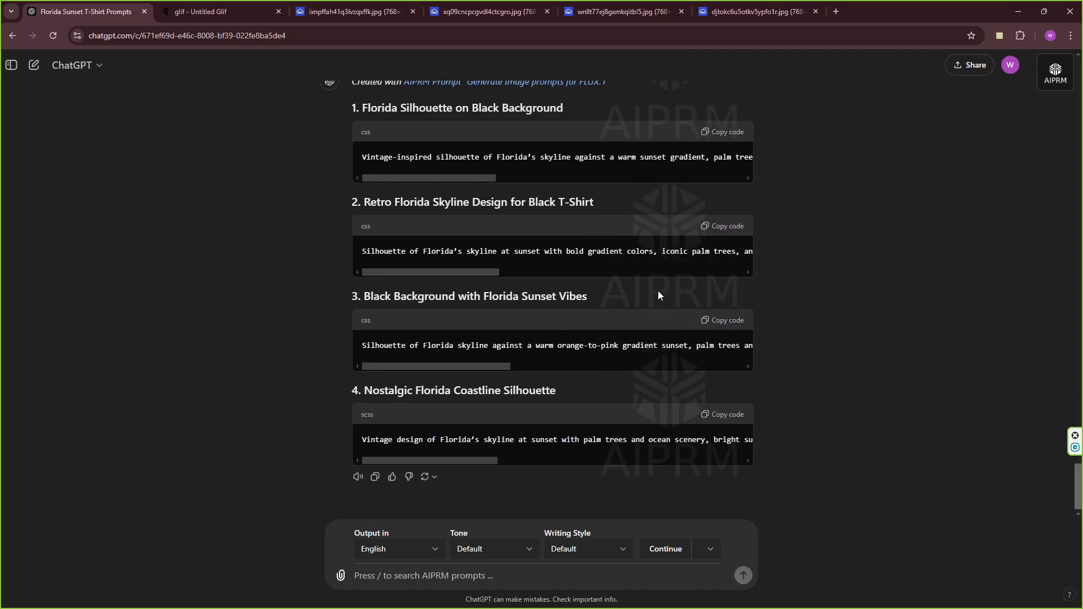
# - Replace glif's image description with ChatGPT's first new prompt, "Florida Silhouette on Black Background" with the text "SUNSET STATE", and run the glif
pyautogui.click(733, 132)
pyautogui.click(220, 12)
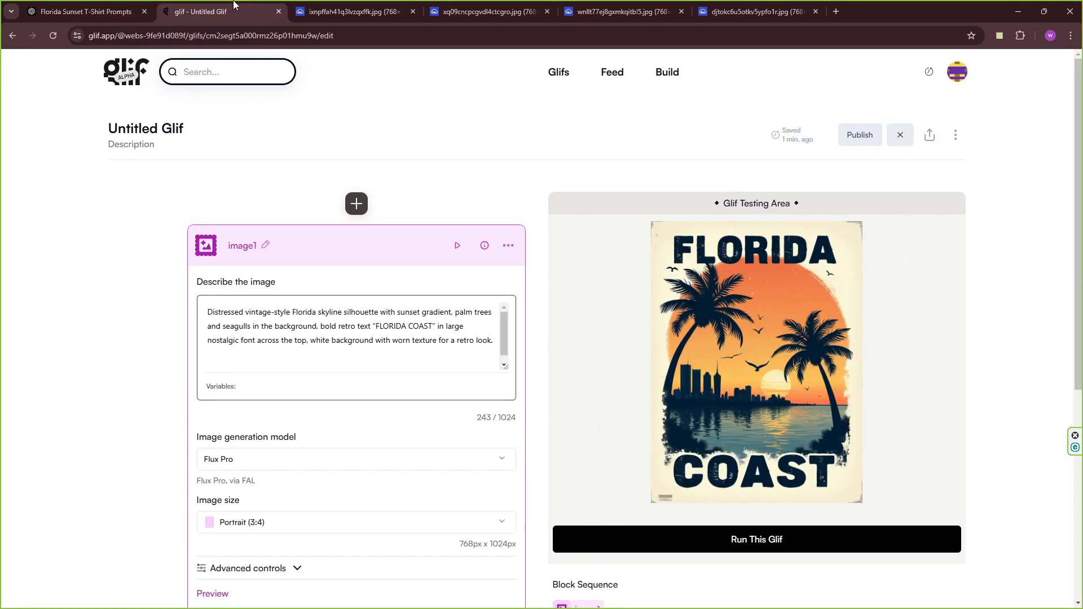
pyautogui.hotkey('ctrl', 'a')
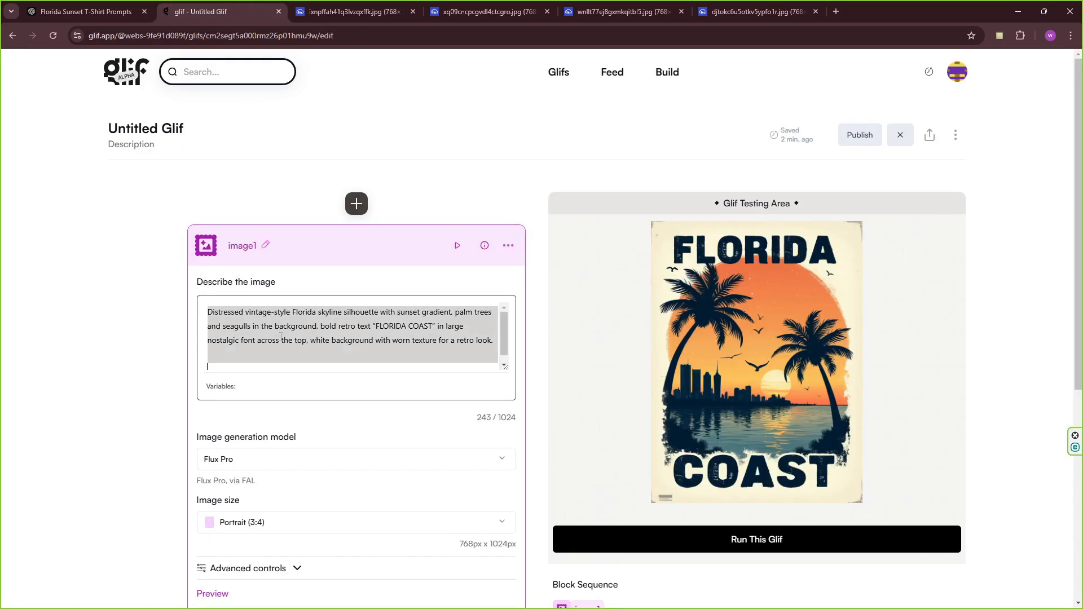
pyautogui.press('BackSpace')
pyautogui.rightClick(244, 336)
pyautogui.click(273, 464)
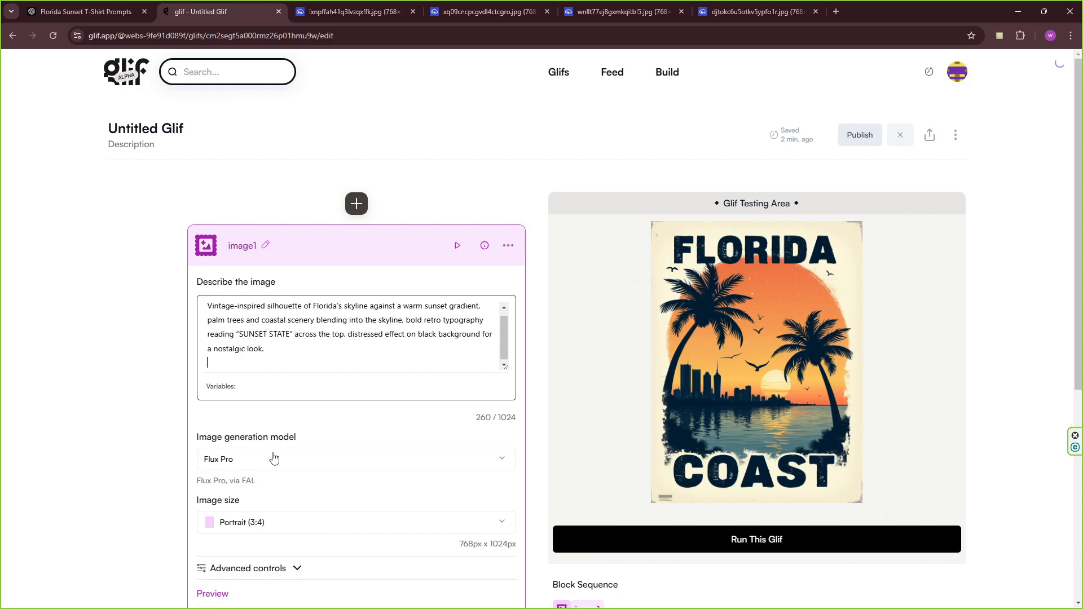
pyautogui.click(703, 551)
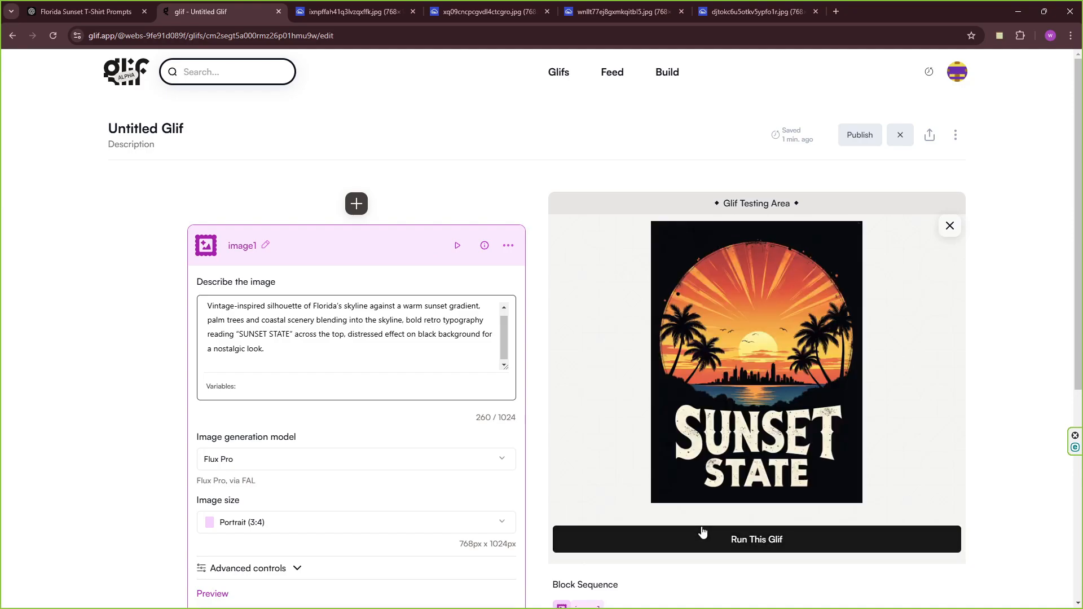
# - Enlarge the generated Sunset State image and open it in a new browser tab, closing the enlarged view
pyautogui.click(783, 361)
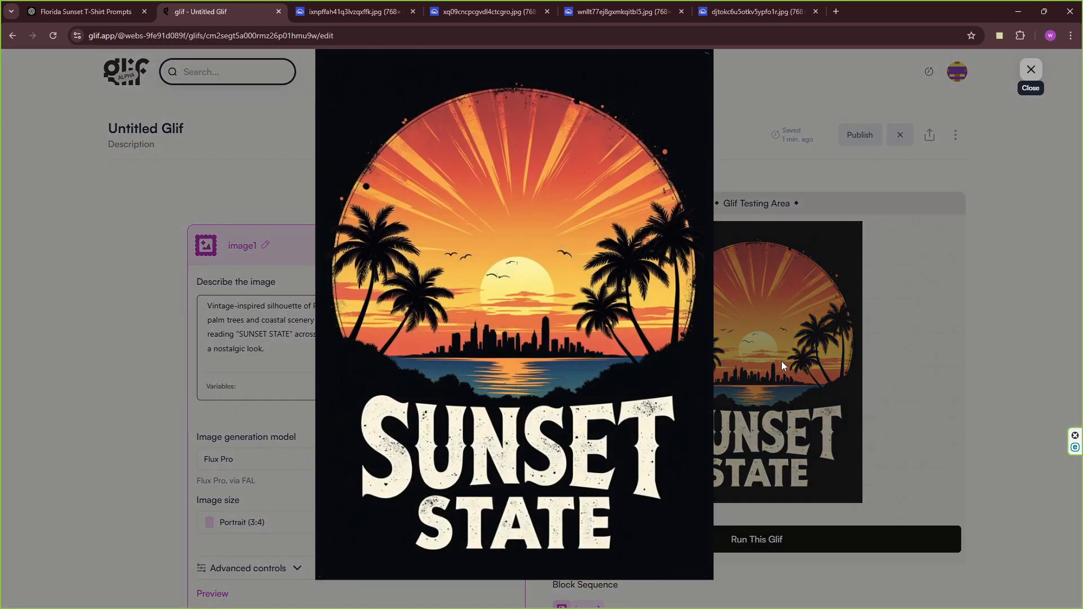
pyautogui.rightClick(541, 293)
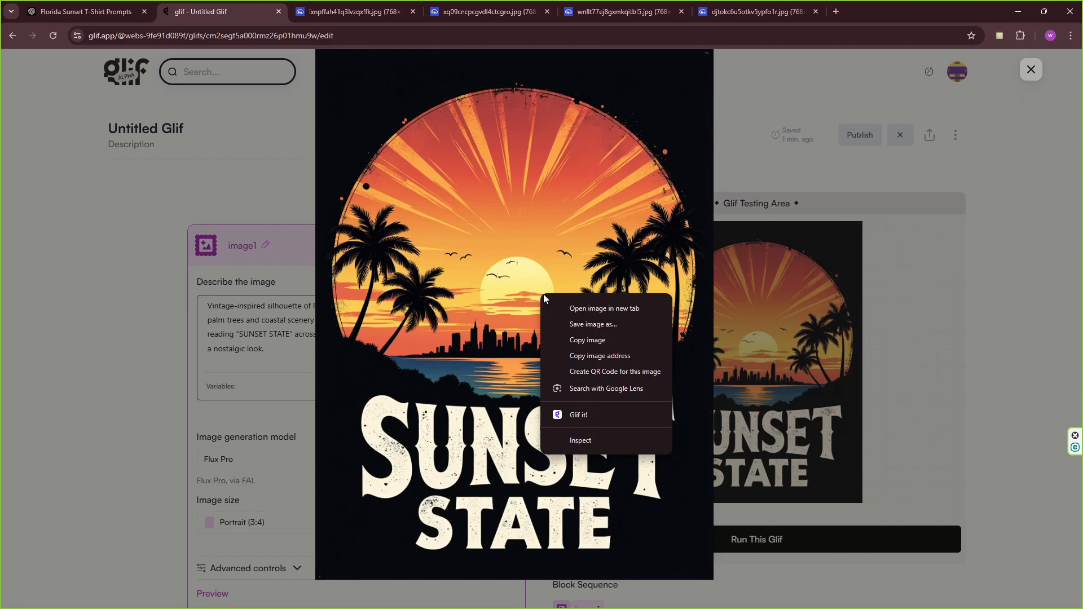
pyautogui.click(571, 310)
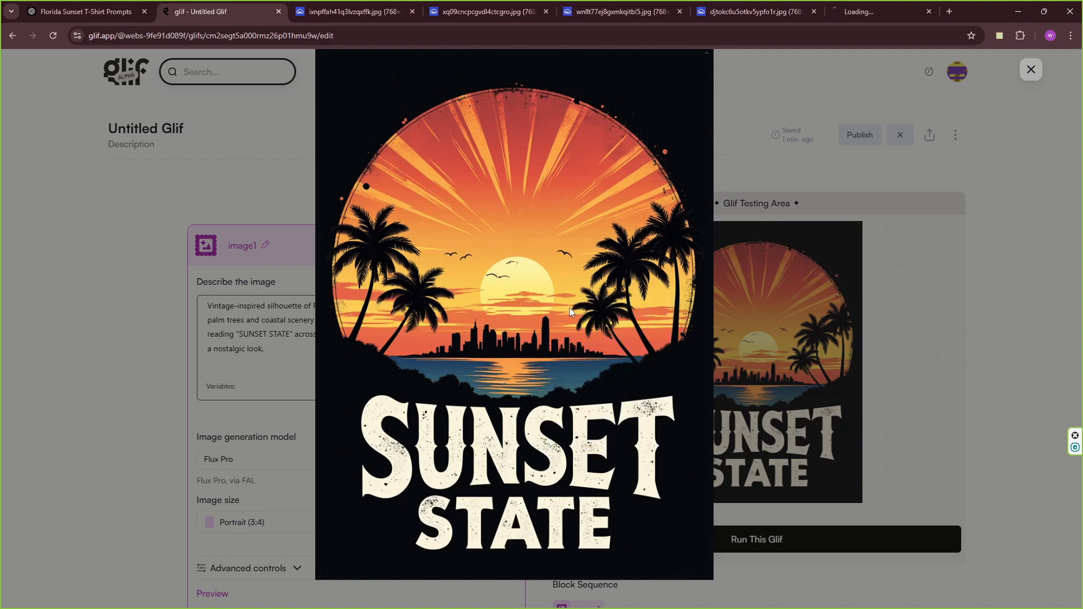
pyautogui.click(1029, 70)
# - Replace glif's image description with ChatGPT's second prompt, "Retro Florida Skyline Design for Black T-Shirt" with the text "FLORIDA DREAMING", and run the glif
pyautogui.click(85, 12)
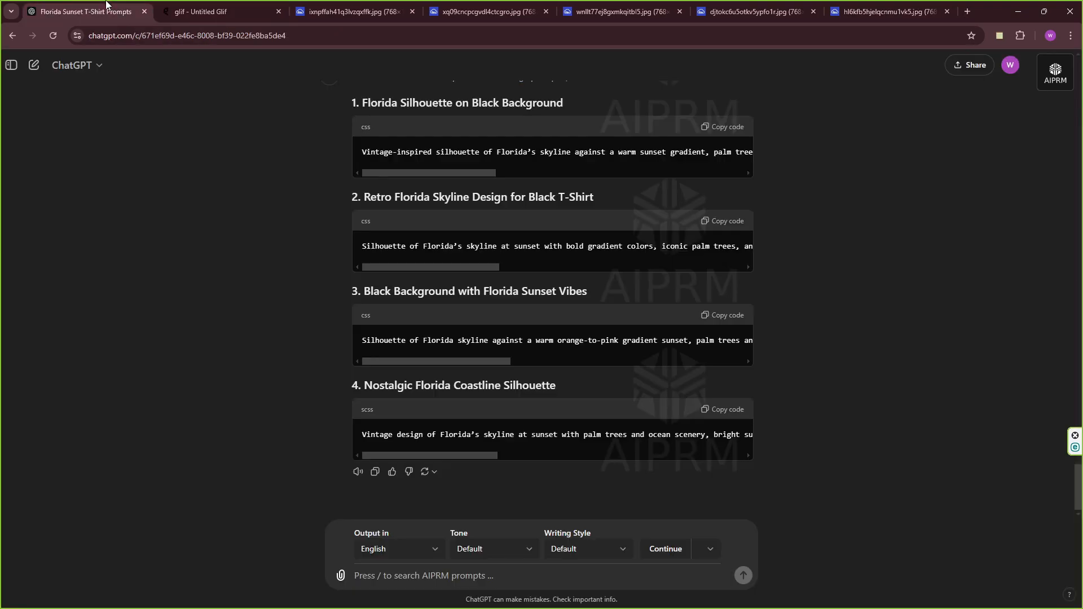
pyautogui.click(728, 221)
pyautogui.click(206, 11)
pyautogui.moveTo(286, 350); pyautogui.dragTo(138, 277)
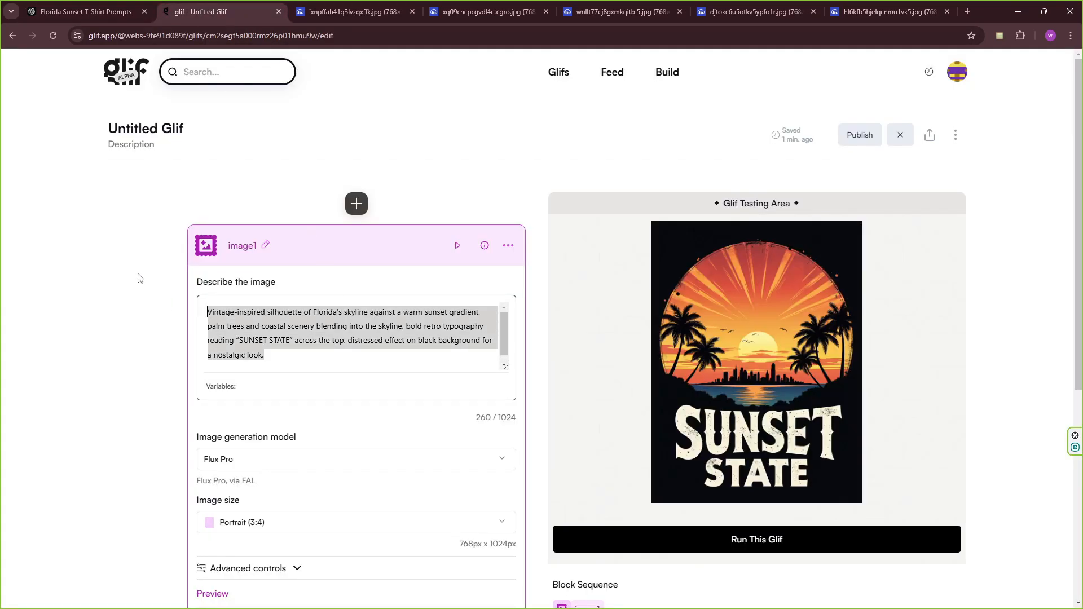
pyautogui.press('BackSpace')
pyautogui.rightClick(278, 334)
pyautogui.click(300, 449)
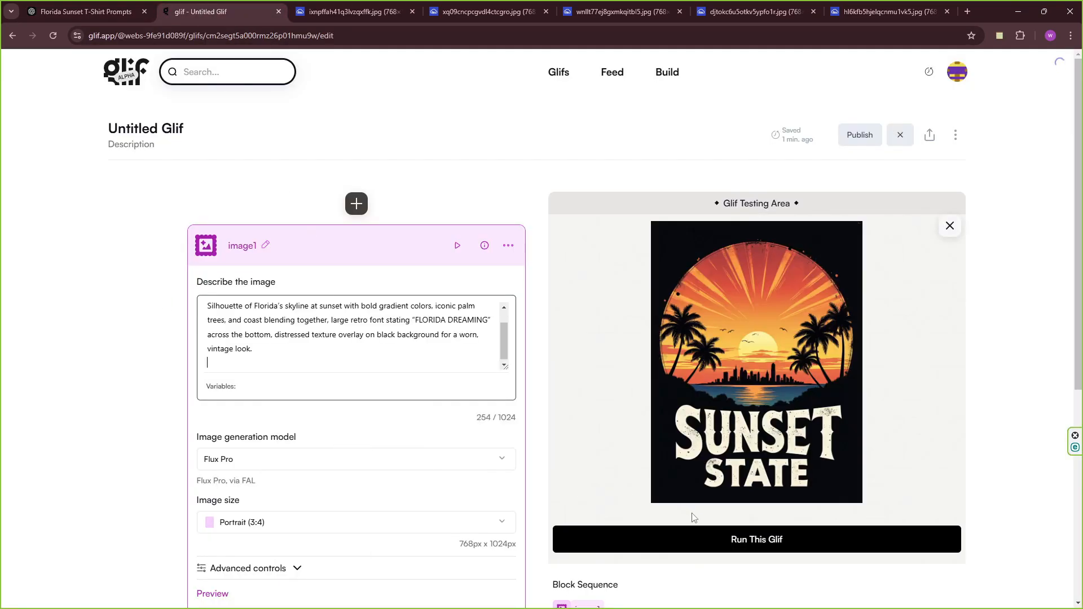
pyautogui.click(703, 533)
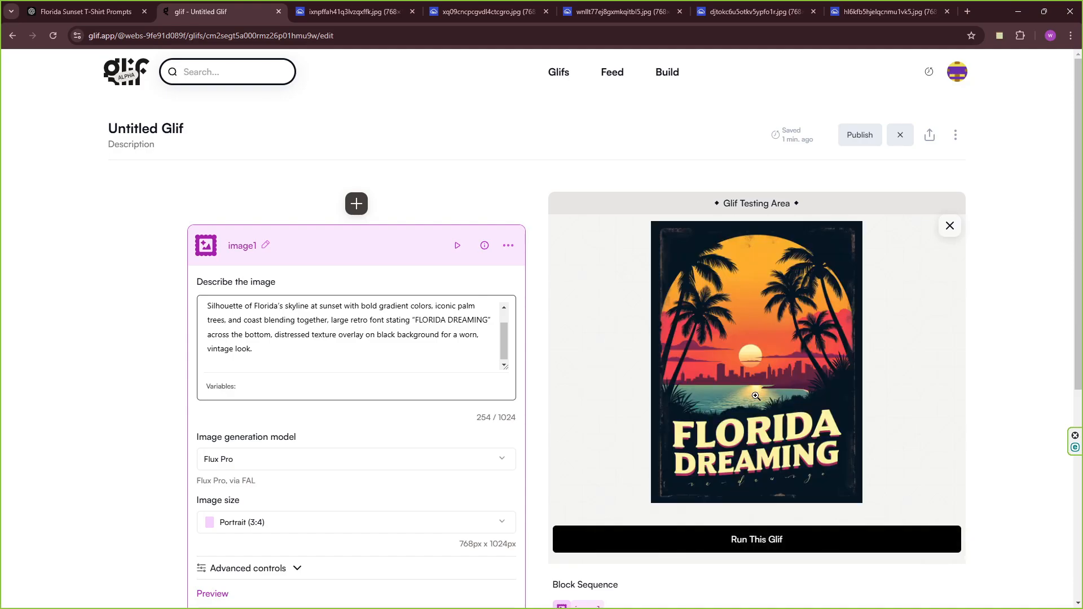
# - Enlarge the generated Florida Dreaming image and open it in a new browser tab, closing the enlarged view
pyautogui.click(745, 362)
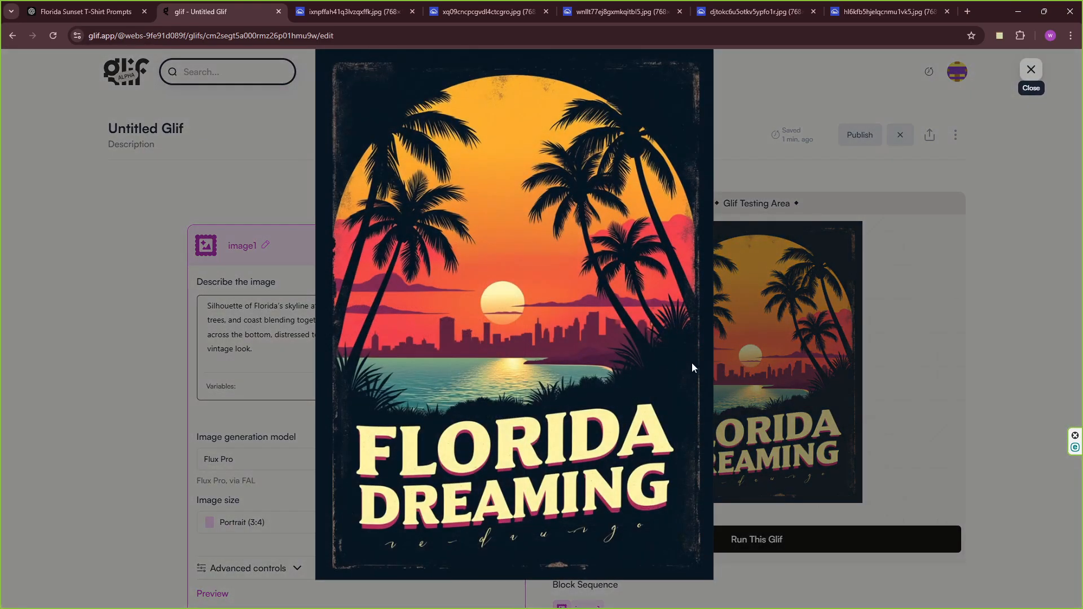
pyautogui.rightClick(604, 355)
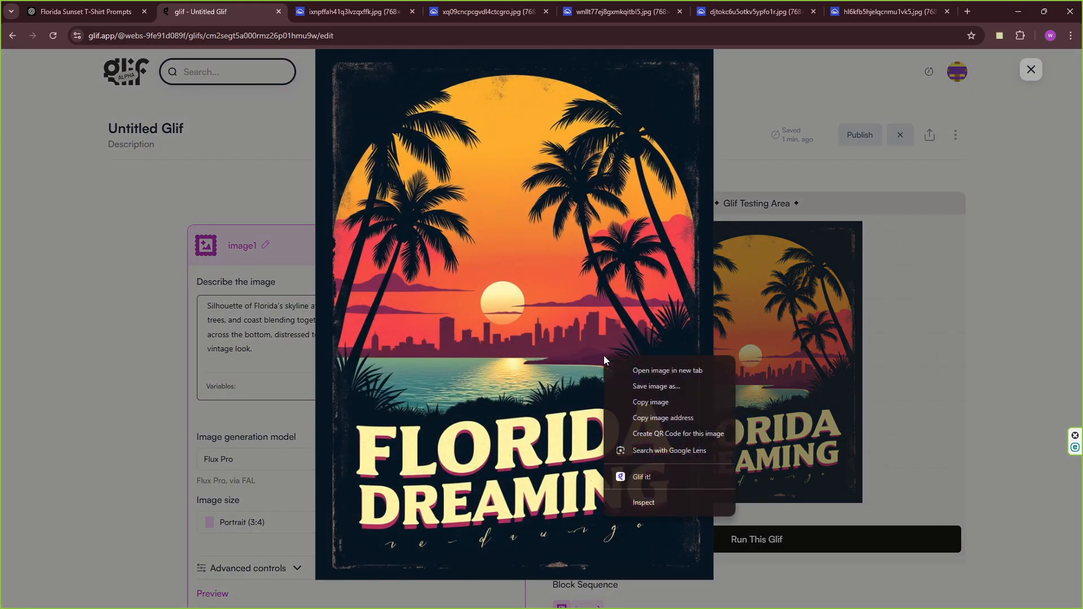
pyautogui.click(633, 365)
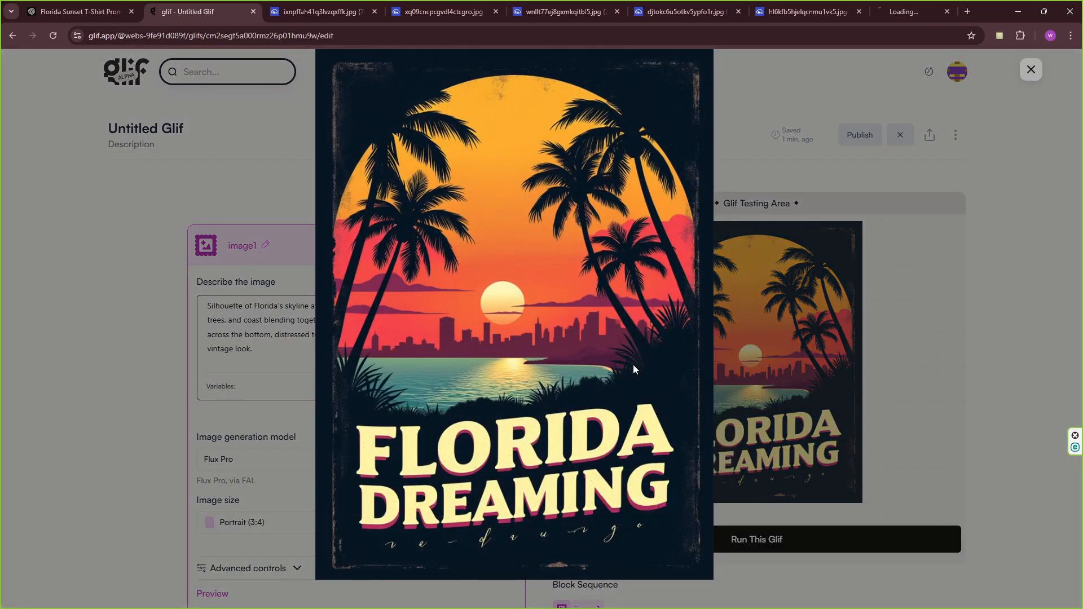
pyautogui.click(1031, 69)
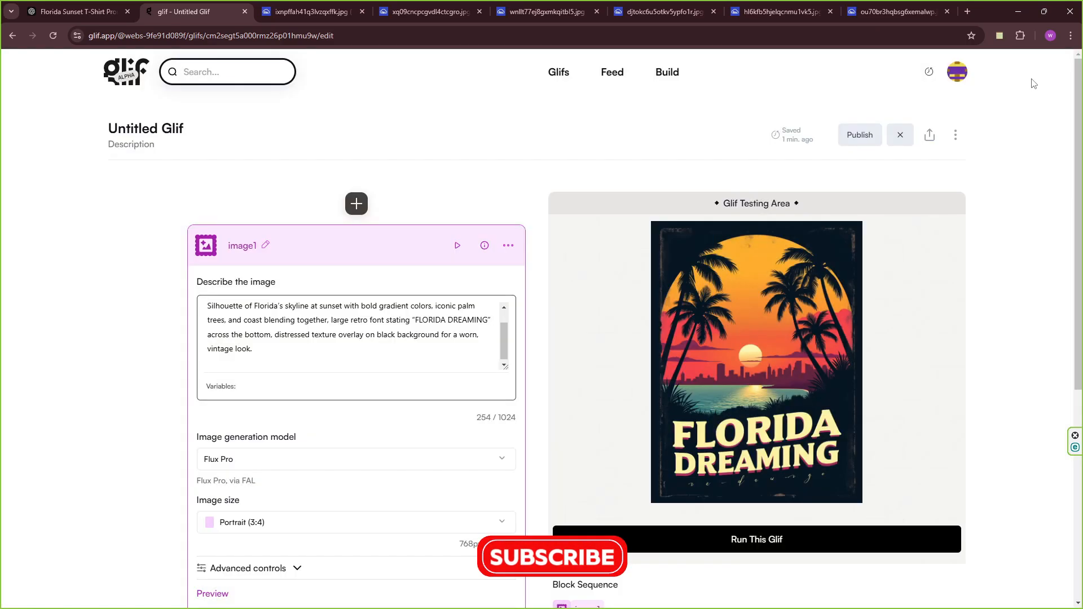
# - Replace glif's image description with ChatGPT's third prompt, "Black Background with Florida Sunset Vibes" with the text "SUNSHINE & SEA", and run the glif
pyautogui.click(84, 12)
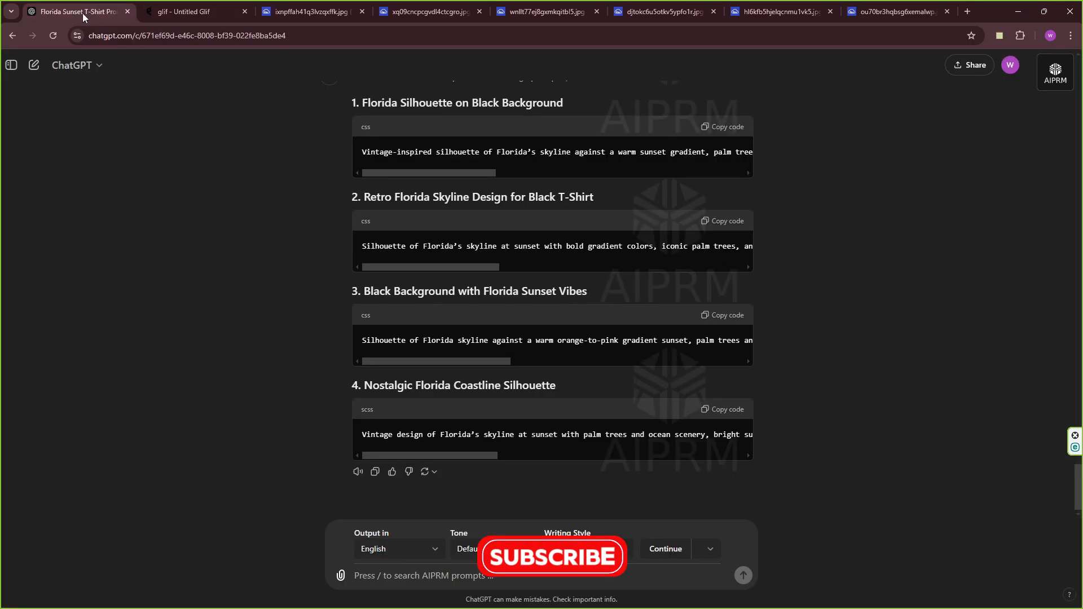
pyautogui.click(722, 315)
pyautogui.click(191, 11)
pyautogui.hotkey('ctrl', 'a')
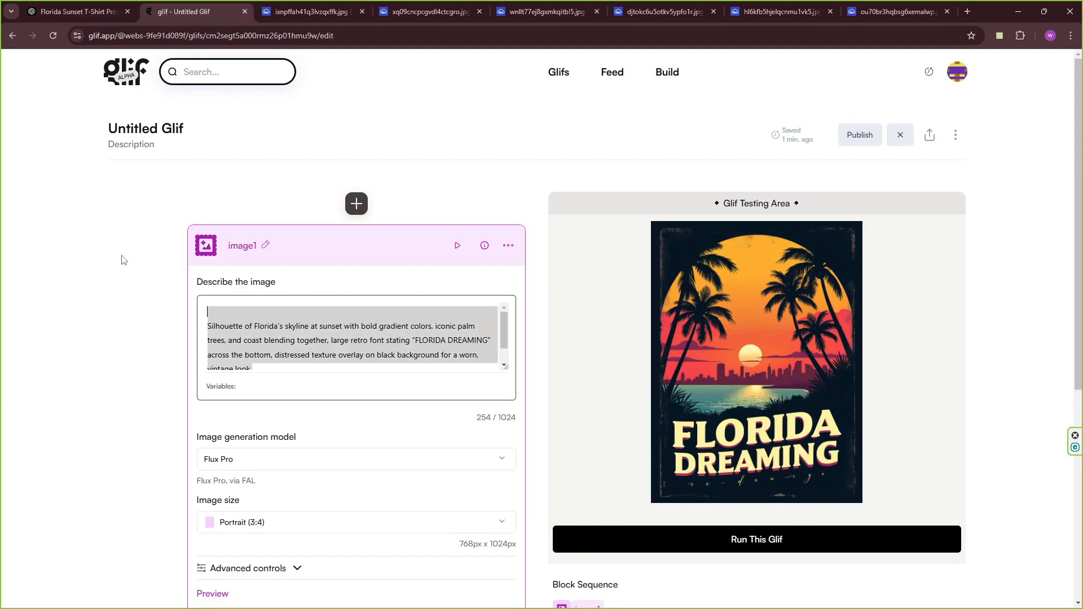
pyautogui.rightClick(260, 332)
pyautogui.click(296, 445)
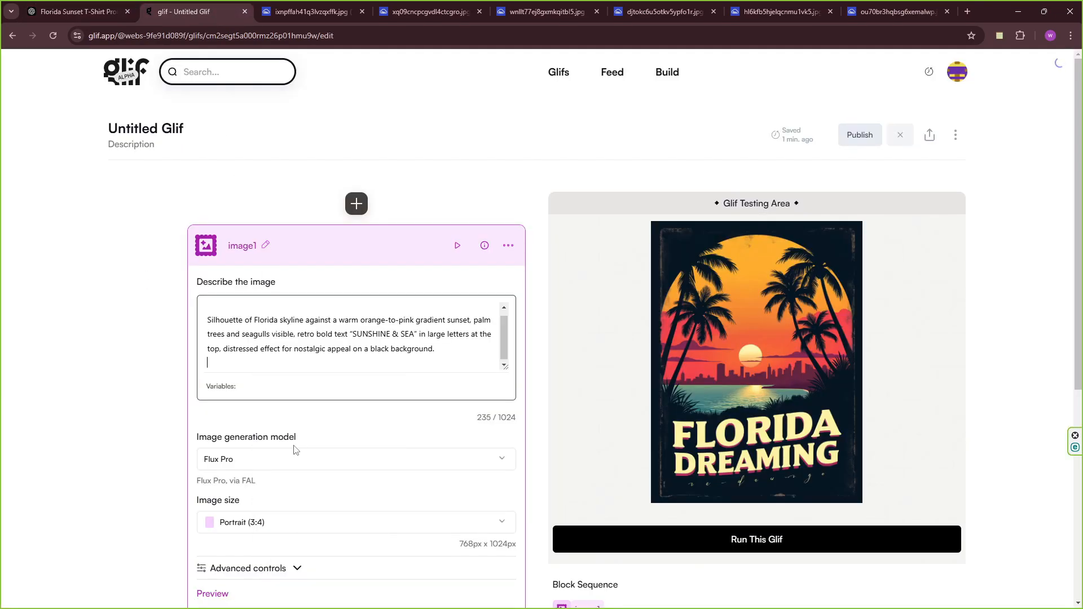
pyautogui.press('Delete')
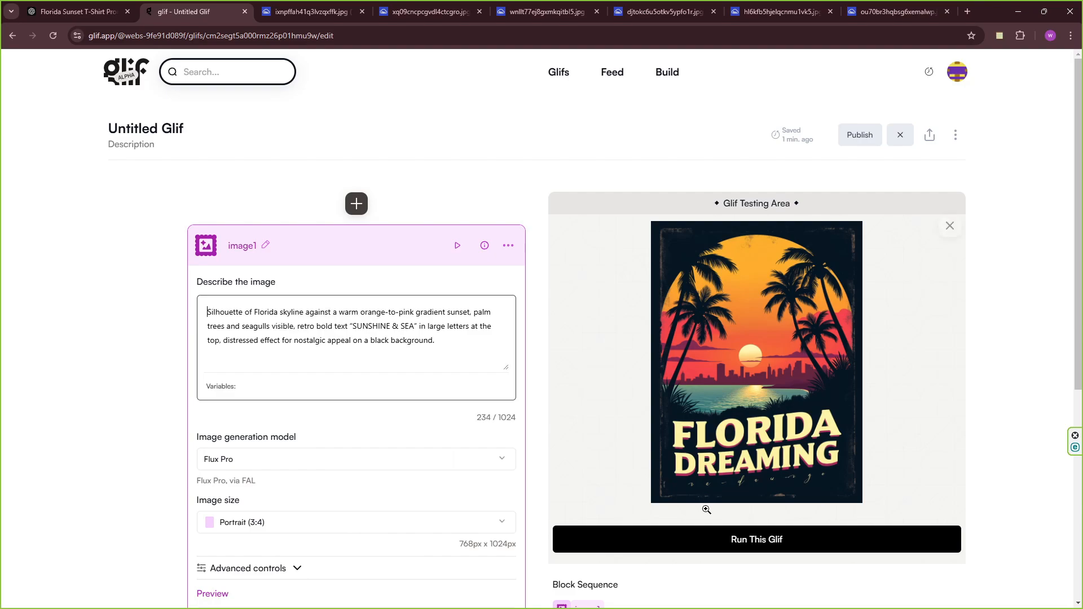
pyautogui.click(738, 537)
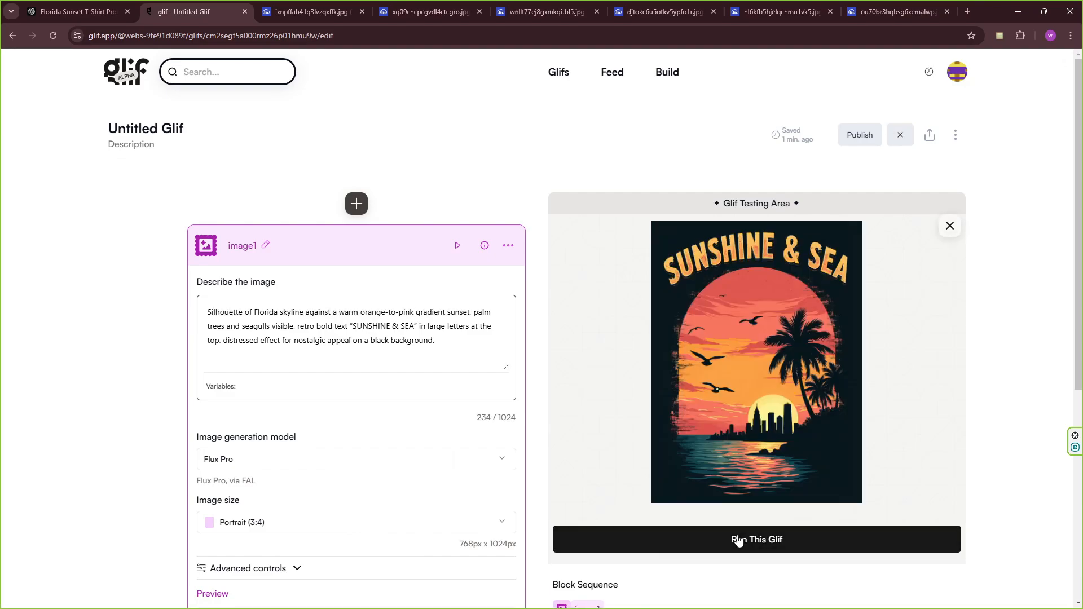
# - Enlarge the generated Sunshine & Sea image and open it in a new browser tab, closing the enlarged view
pyautogui.click(767, 402)
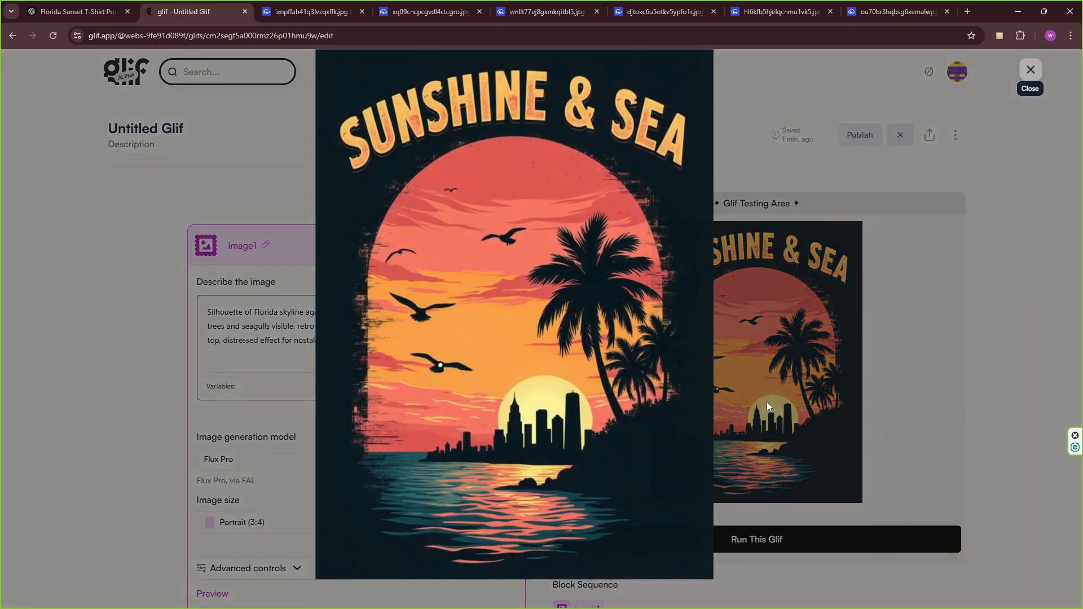
pyautogui.rightClick(645, 363)
pyautogui.click(709, 377)
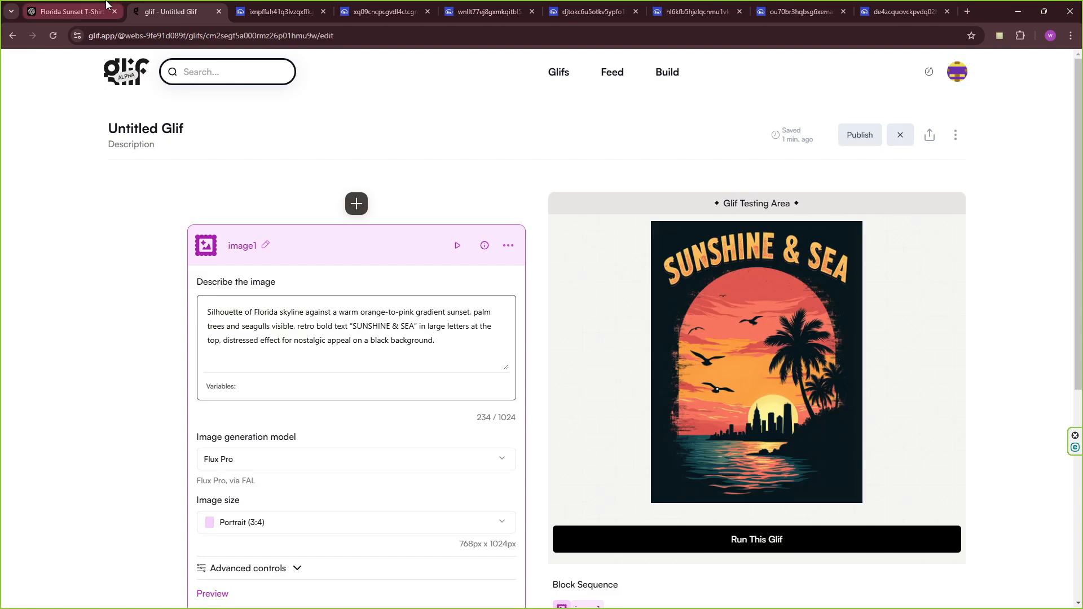
# - Replace glif's image description with ChatGPT's fourth prompt, "Nostalgic Florida Coastline Silhouette" with the text "FLORIDA LIFE", and run the glif
pyautogui.click(72, 11)
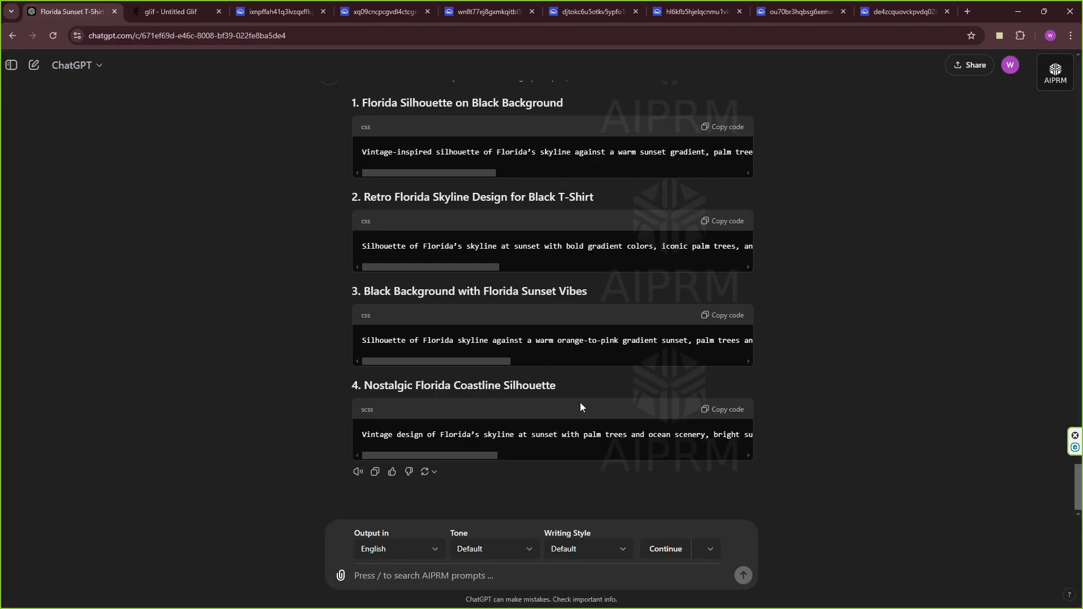
pyautogui.click(169, 11)
pyautogui.moveTo(437, 340); pyautogui.dragTo(131, 292)
pyautogui.press('BackSpace')
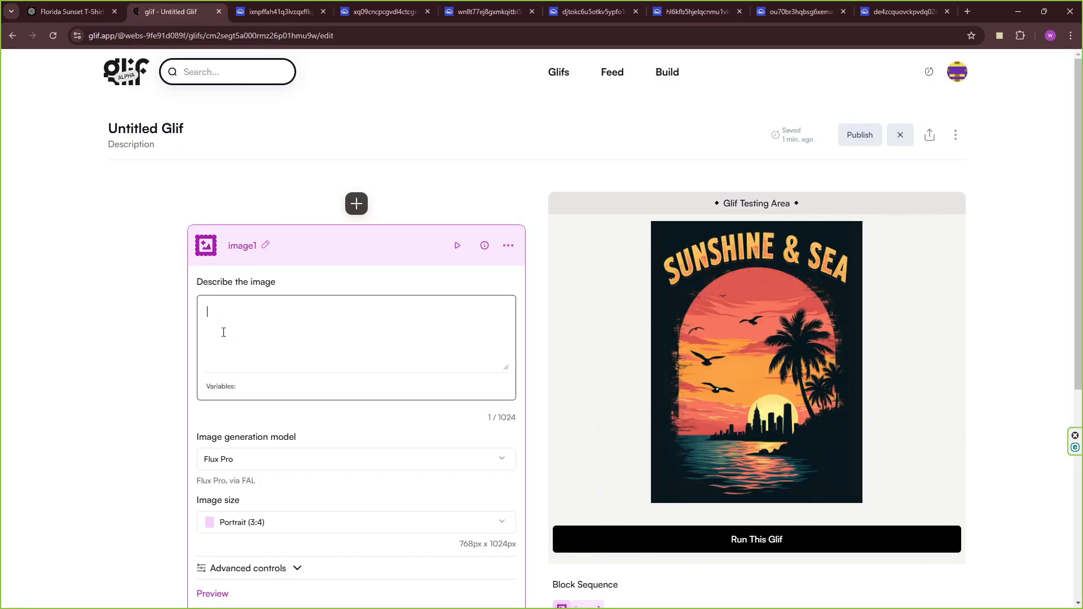
pyautogui.rightClick(216, 327)
pyautogui.click(255, 431)
pyautogui.click(744, 541)
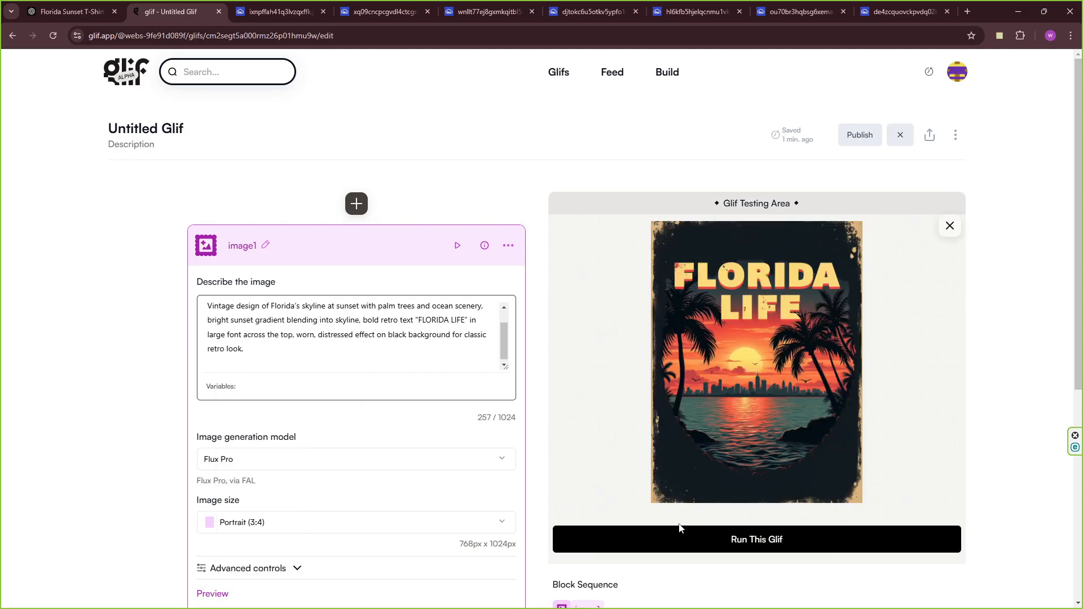
# - Enlarge the generated Florida Life image and open it in a new browser tab, closing the enlarged view
pyautogui.click(750, 338)
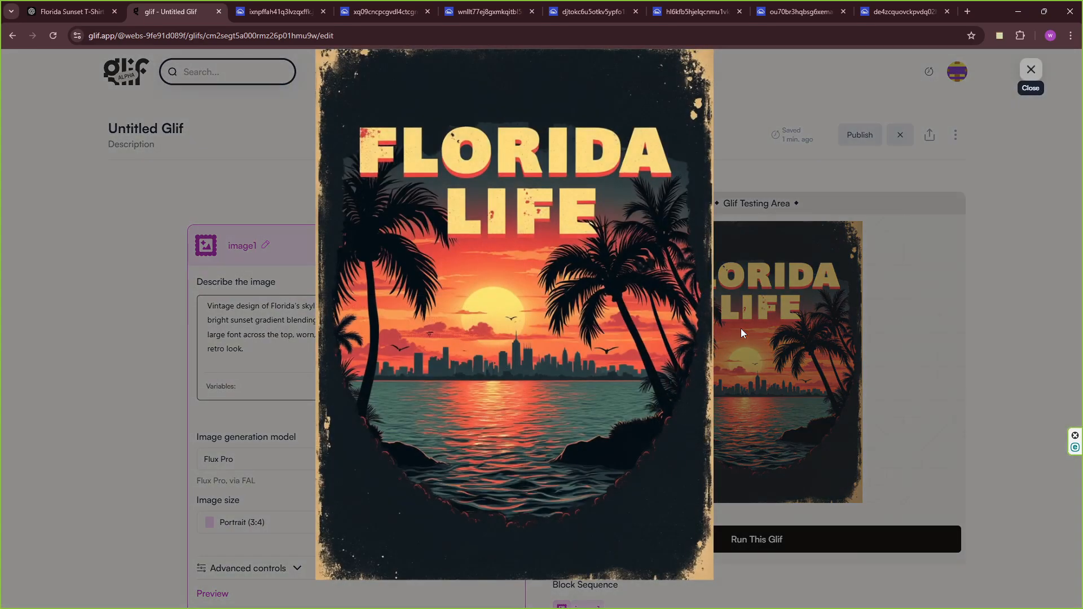
pyautogui.rightClick(512, 304)
pyautogui.click(531, 318)
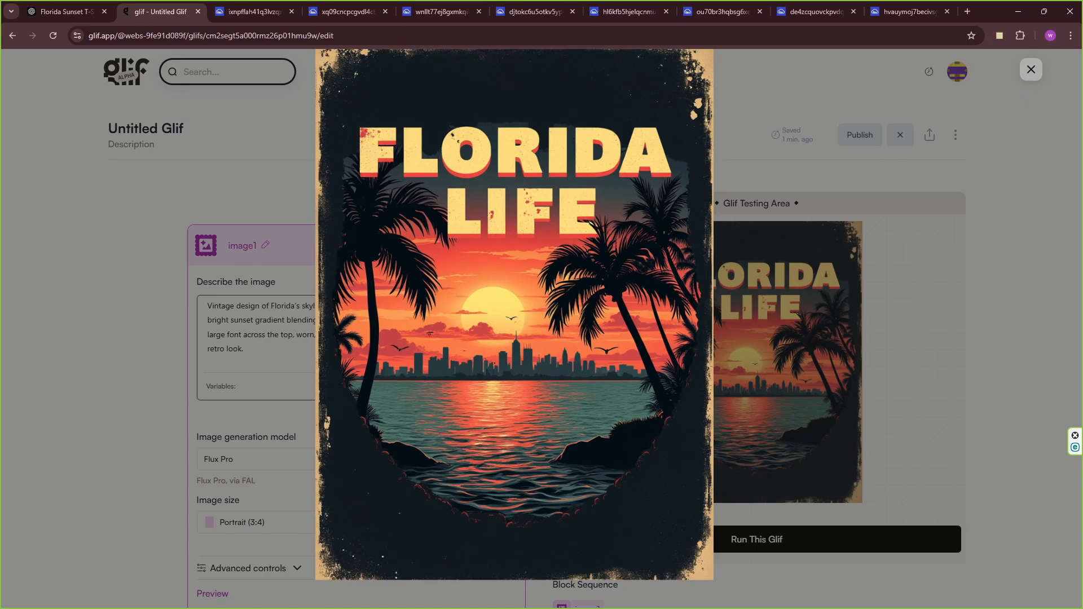
pyautogui.click(1031, 71)
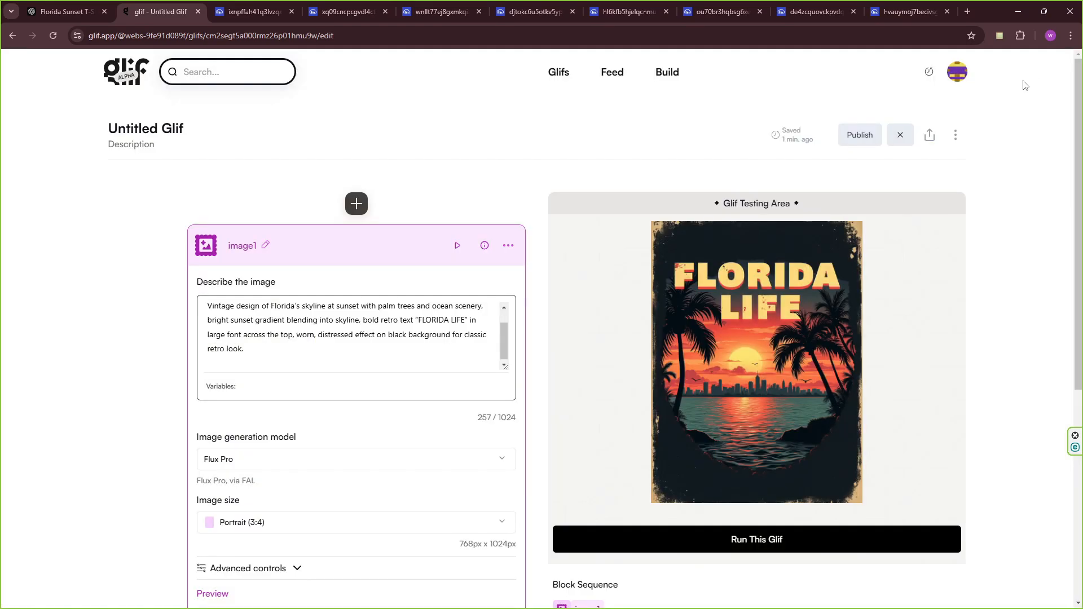
# - Review all the generated Florida T-shirt designs in the open image tabs, from the first image through Florida Life
pyautogui.click(253, 11)
pyautogui.click(337, 13)
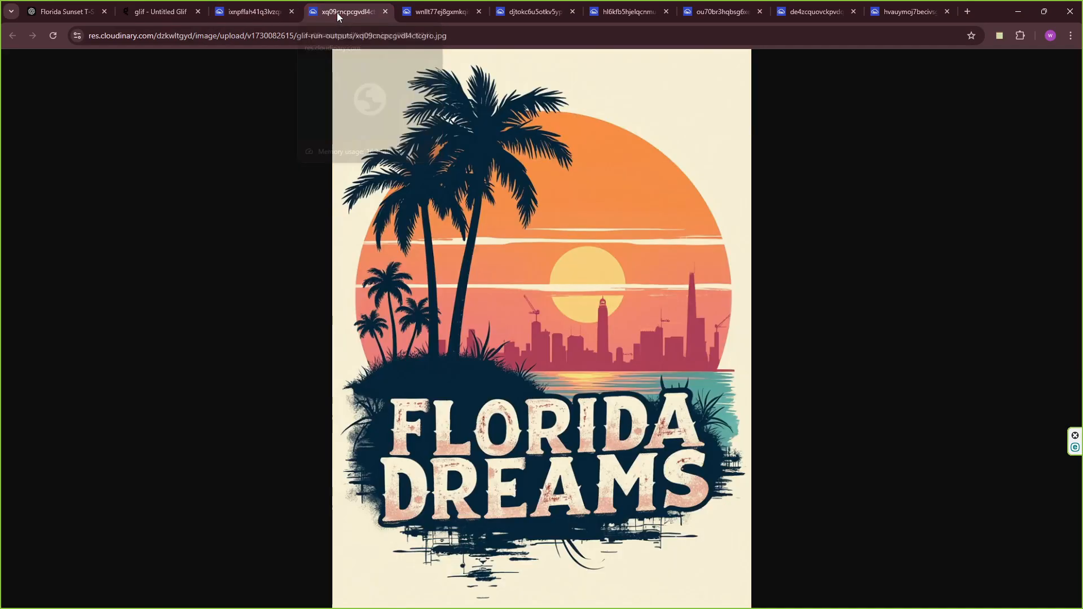
pyautogui.click(441, 14)
pyautogui.click(518, 12)
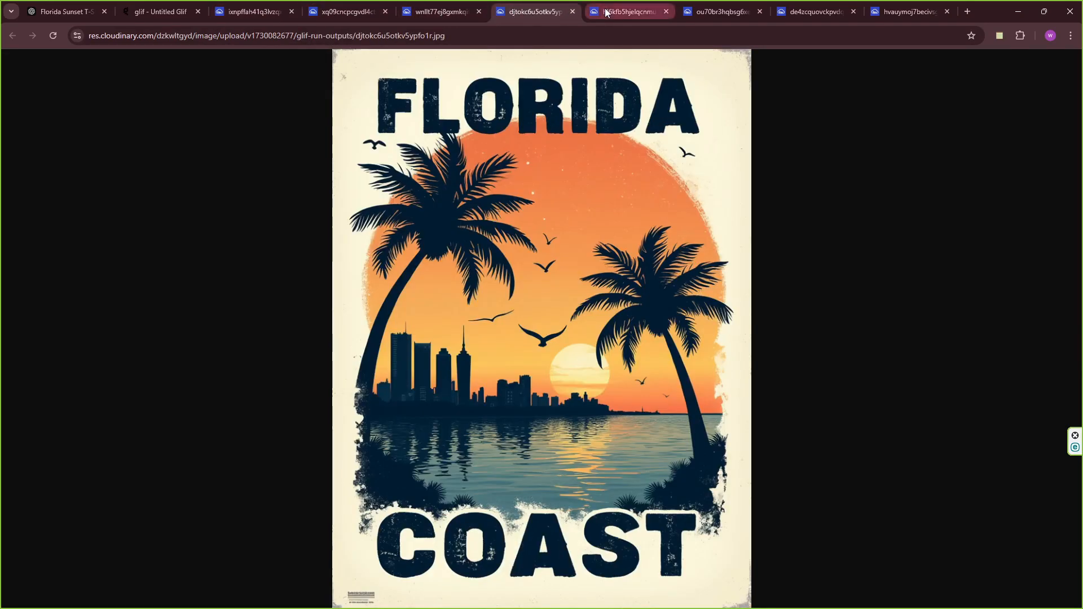
pyautogui.click(626, 12)
pyautogui.click(742, 12)
pyautogui.click(795, 12)
pyautogui.click(925, 14)
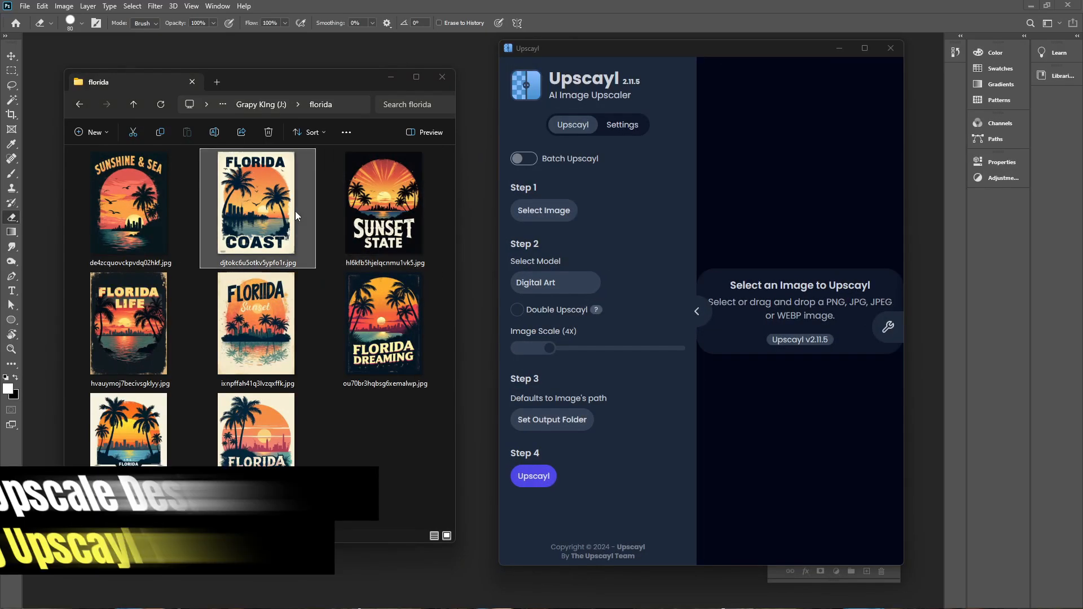
# - Upscale the Florida Coast image at 4X in Upscayl using the Digital Art model
pyautogui.click(575, 283)
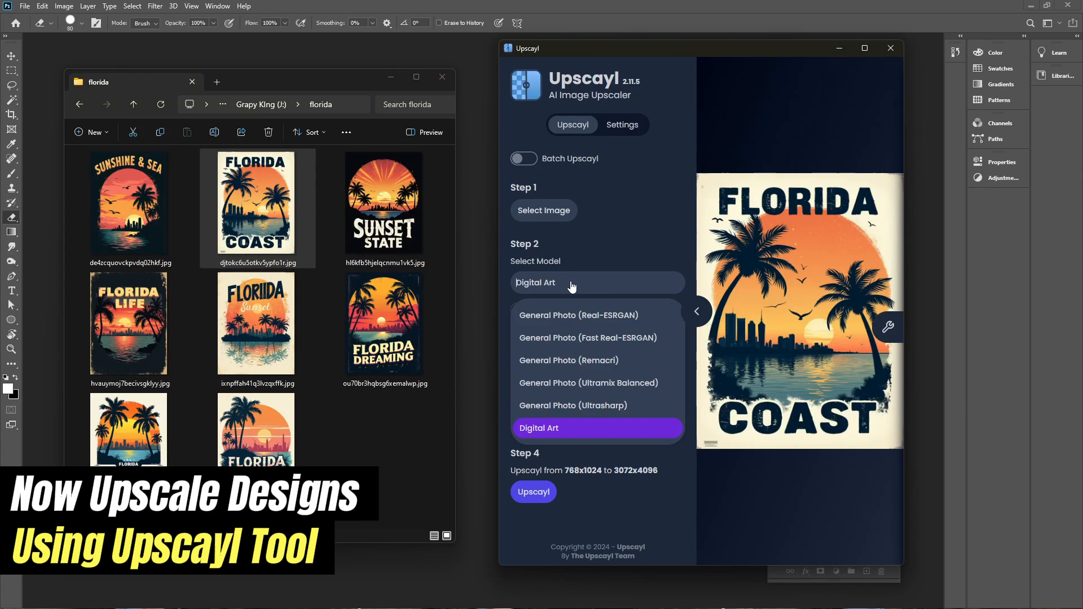
pyautogui.click(553, 426)
pyautogui.click(552, 490)
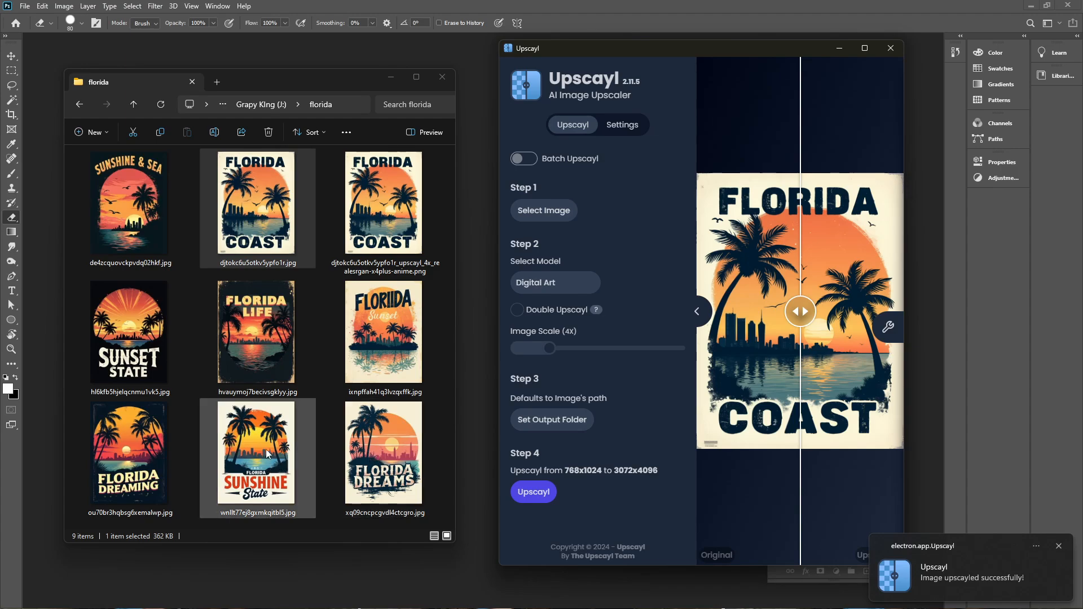
# - Upscale the Florida Dreaming and Florida Dreams images with the same Digital Art settings and close Upscayl
pyautogui.moveTo(137, 449); pyautogui.dragTo(824, 362)
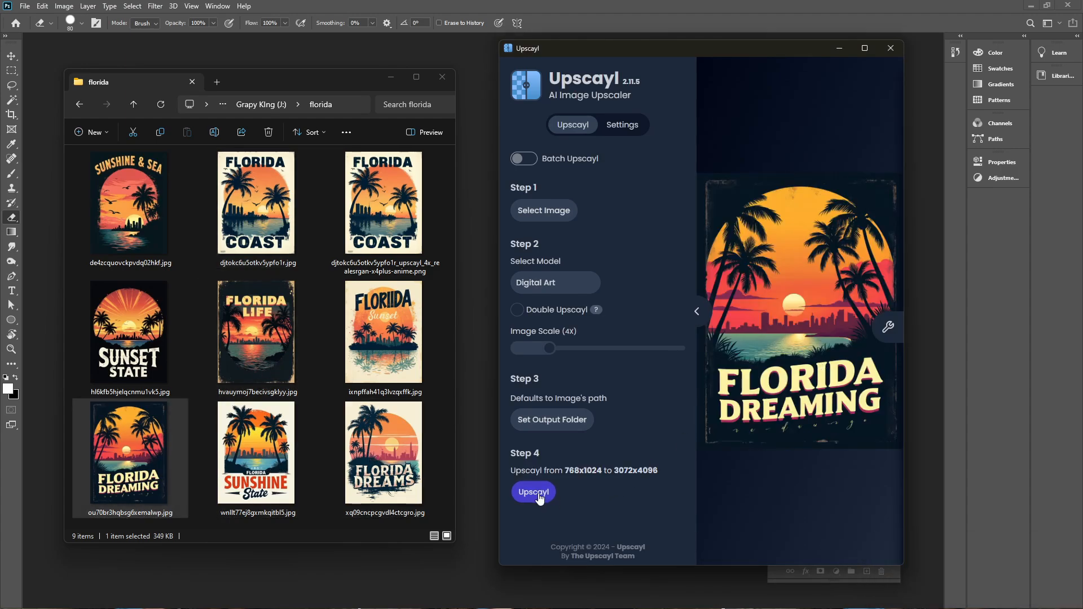
pyautogui.click(534, 493)
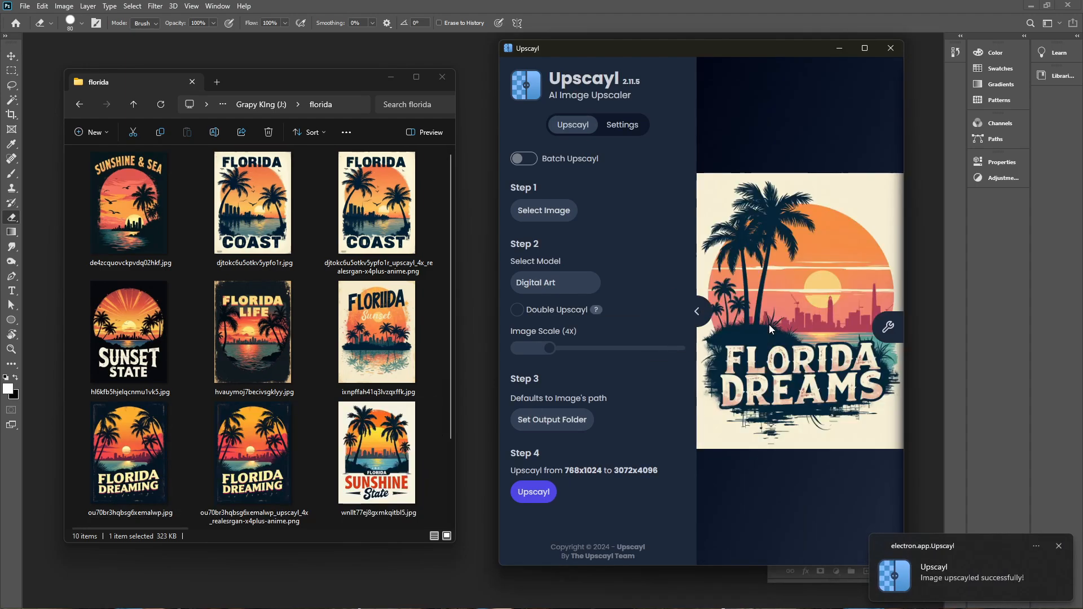
pyautogui.click(535, 495)
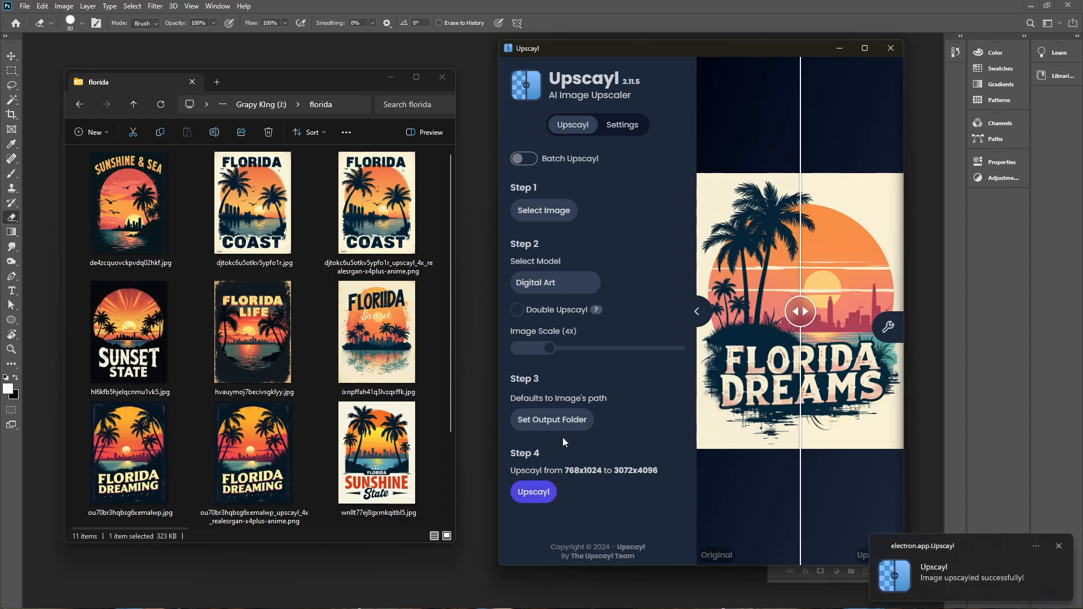
pyautogui.click(891, 49)
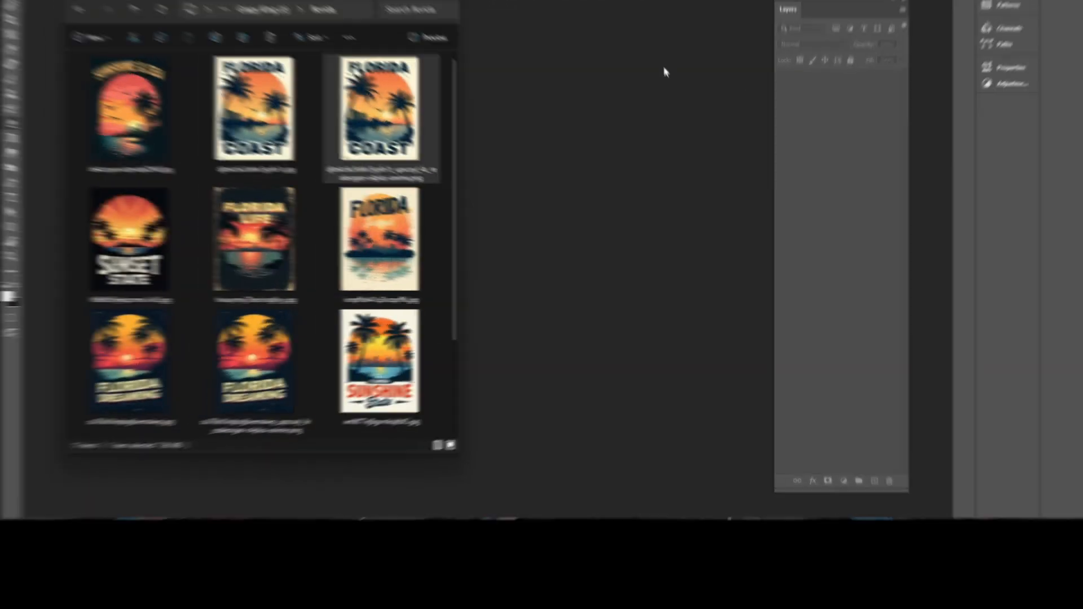
# - Open the upscaled Florida Coast PNG in Photoshop and unlock its Background layer
pyautogui.moveTo(376, 203); pyautogui.dragTo(517, 214)
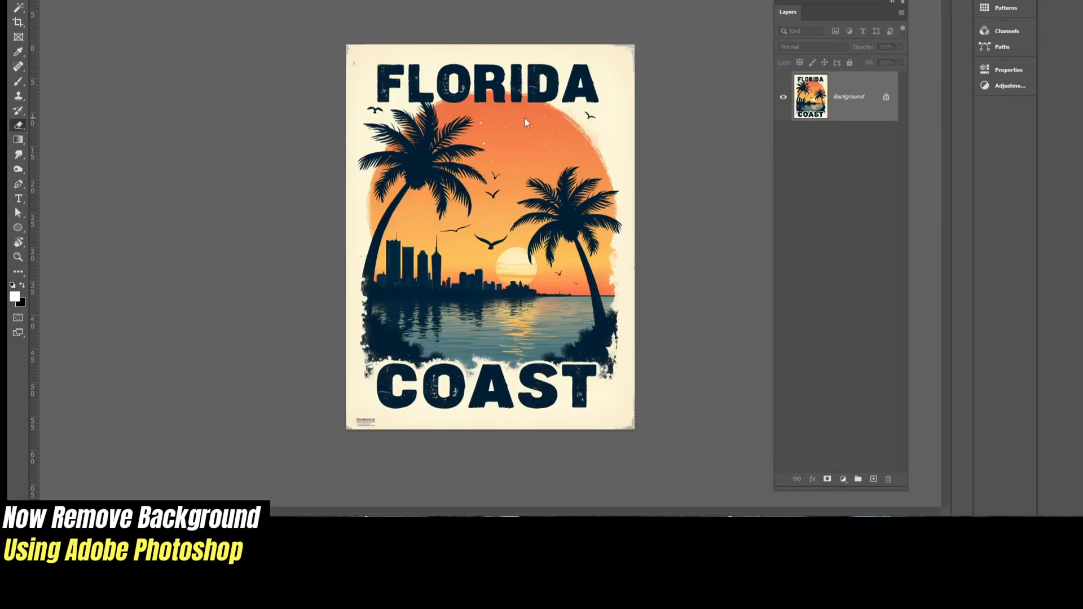
pyautogui.hotkey('ctrl', '+')
pyautogui.hotkey('ctrl', '+')
pyautogui.hotkey('ctrl', '+')
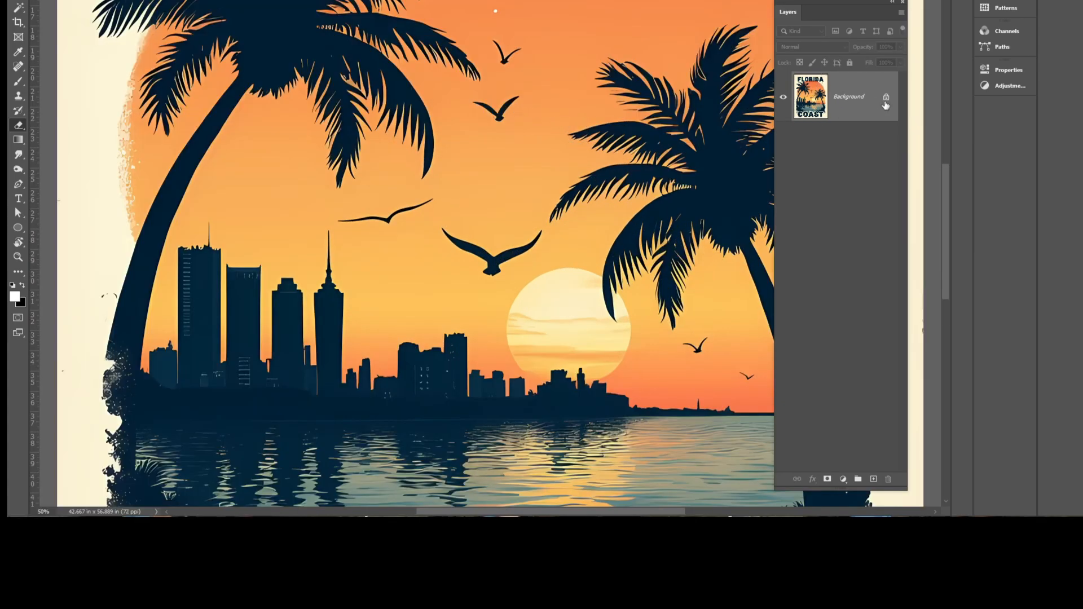
pyautogui.click(885, 102)
# - Sample the poster's cream background as the foreground colour and activate the Brush Tool
pyautogui.moveTo(348, 172); pyautogui.dragTo(382, 490)
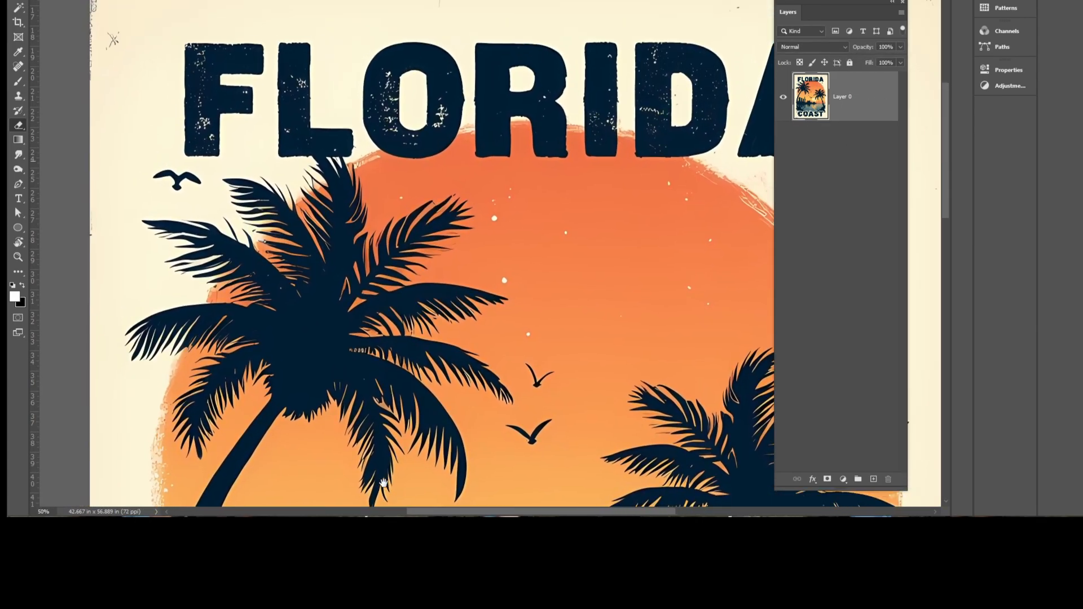
pyautogui.moveTo(304, 247); pyautogui.dragTo(333, 302)
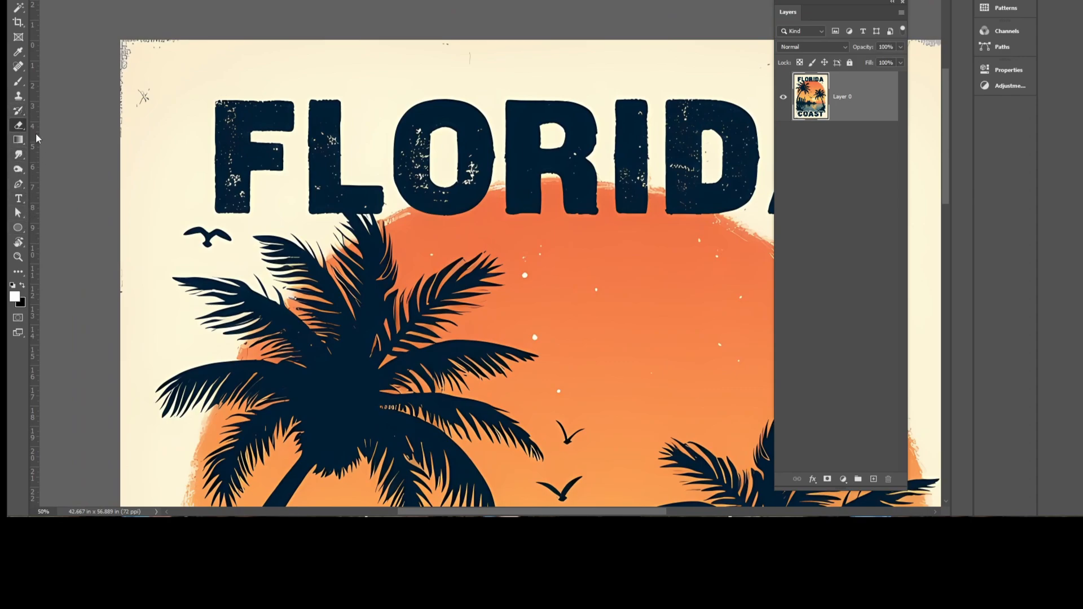
pyautogui.press('i')
pyautogui.press('ctrl')
pyautogui.press('ctrl')
pyautogui.press('ctrl')
pyautogui.press('ctrl')
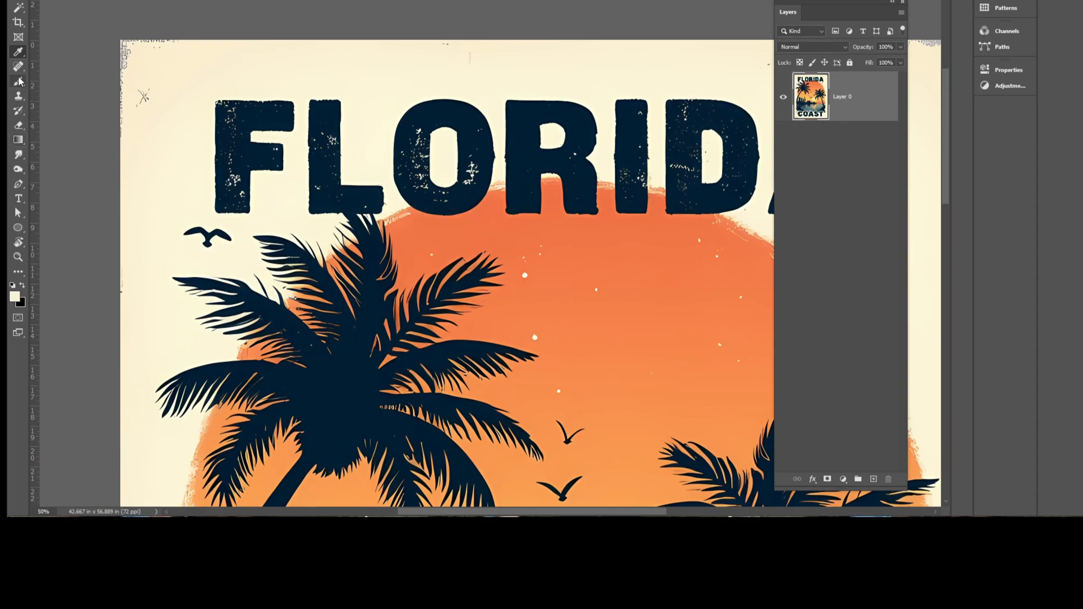
pyautogui.rightClick(24, 83)
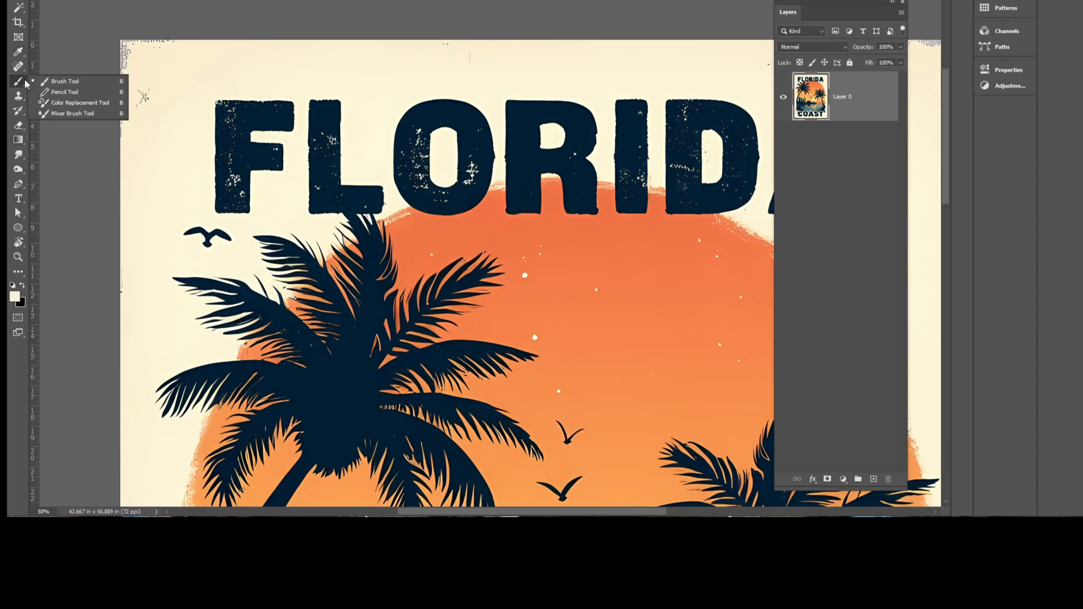
pyautogui.click(62, 80)
# - Paint cream over the distressed marks in the corners and along the upper and right edges of the Florida Coast artwork
pyautogui.moveTo(140, 95); pyautogui.dragTo(154, 48)
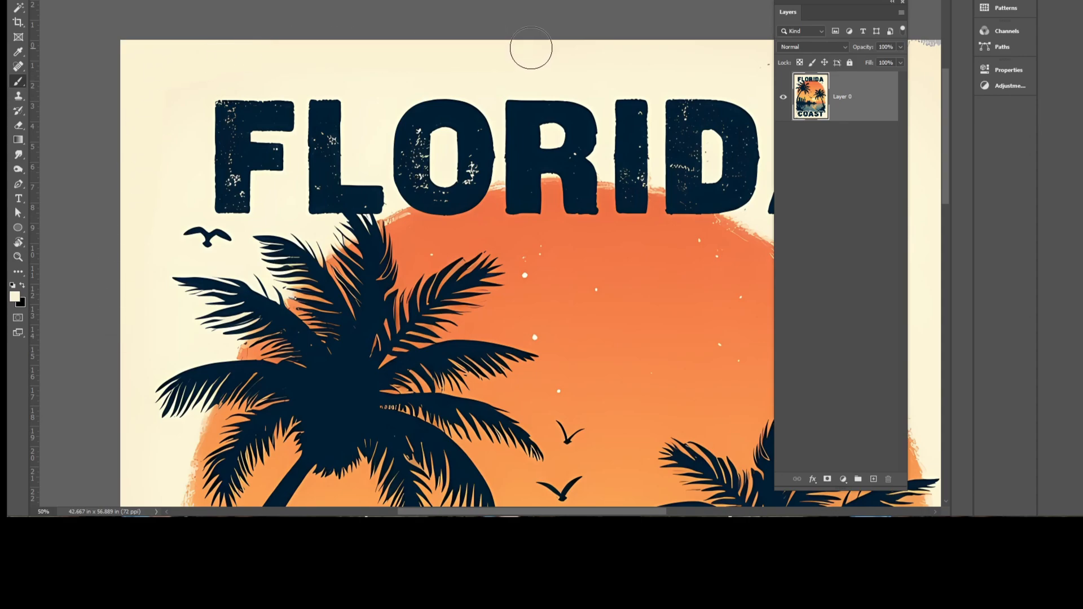
pyautogui.moveTo(531, 47); pyautogui.dragTo(78, 39)
pyautogui.moveTo(389, 44)
pyautogui.mouseDown()
pyautogui.moveTo(459, 47)
pyautogui.moveTo(485, 169)
pyautogui.mouseUp()
pyautogui.scroll(-5, 462, 217)
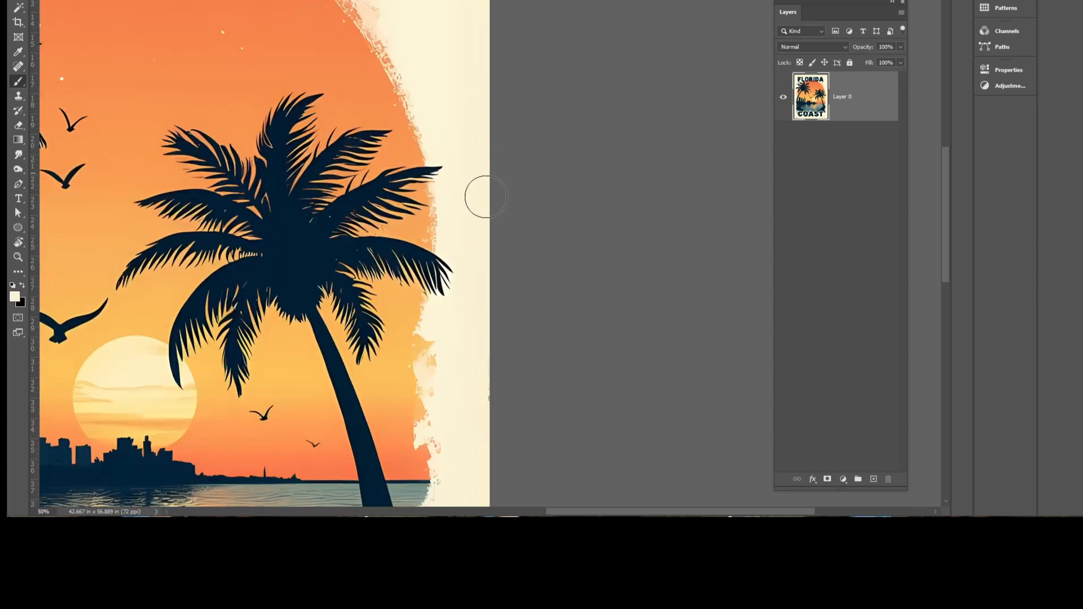
pyautogui.moveTo(496, 444); pyautogui.dragTo(483, 48)
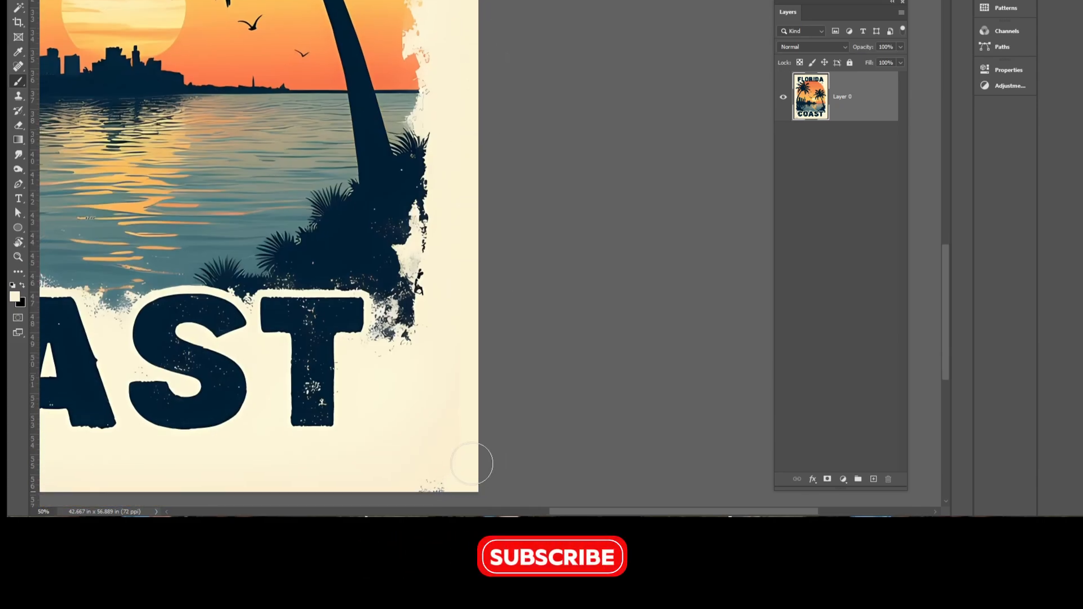
# - Paint cream over the marks along the artwork's lower and left edges, including the small print in the lower-left corner
pyautogui.moveTo(354, 456); pyautogui.dragTo(725, 307)
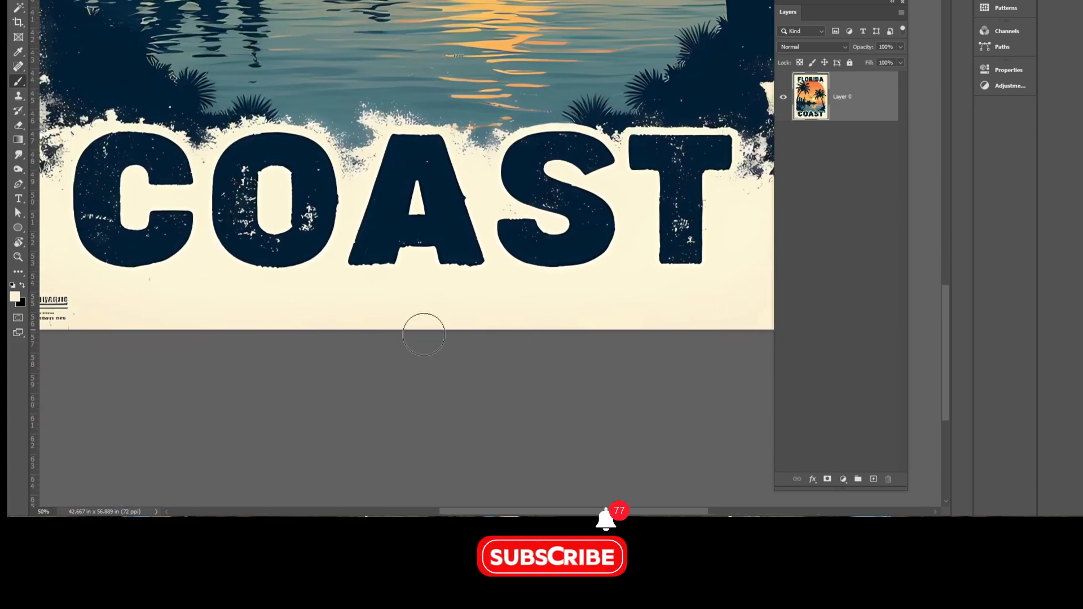
pyautogui.moveTo(155, 336); pyautogui.dragTo(418, 345)
pyautogui.moveTo(331, 315)
pyautogui.mouseDown()
pyautogui.moveTo(285, 305)
pyautogui.moveTo(270, 324)
pyautogui.mouseUp()
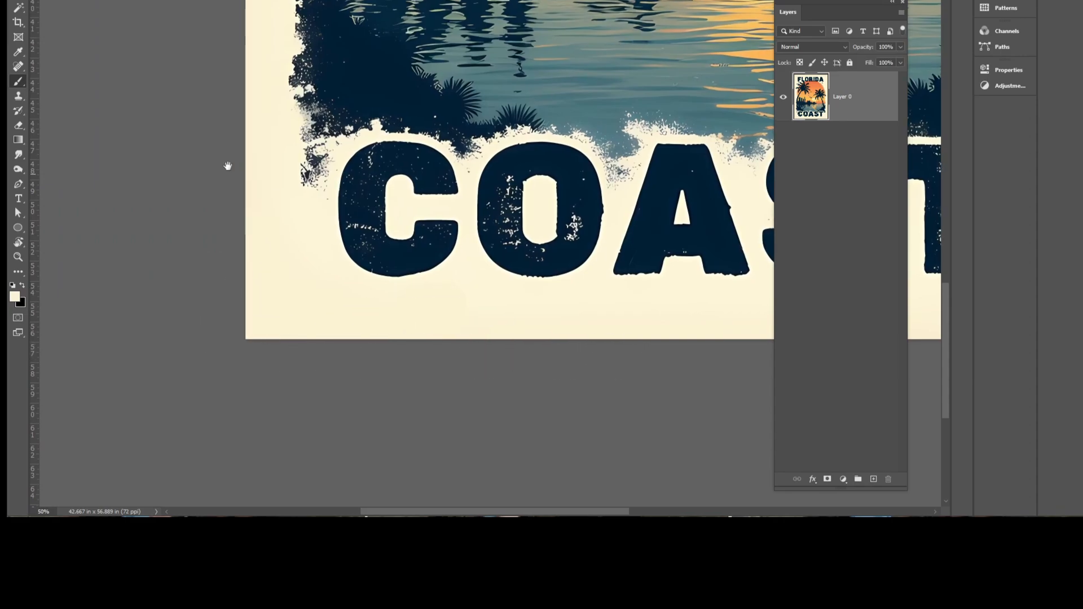
pyautogui.moveTo(228, 166); pyautogui.dragTo(205, 290)
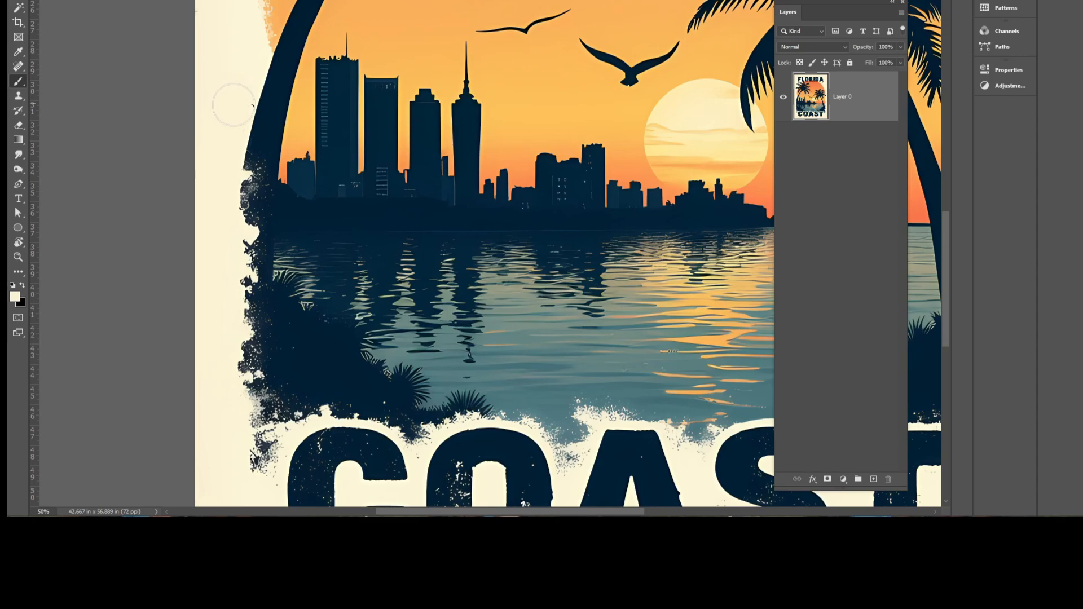
pyautogui.scroll(5, 189, 231)
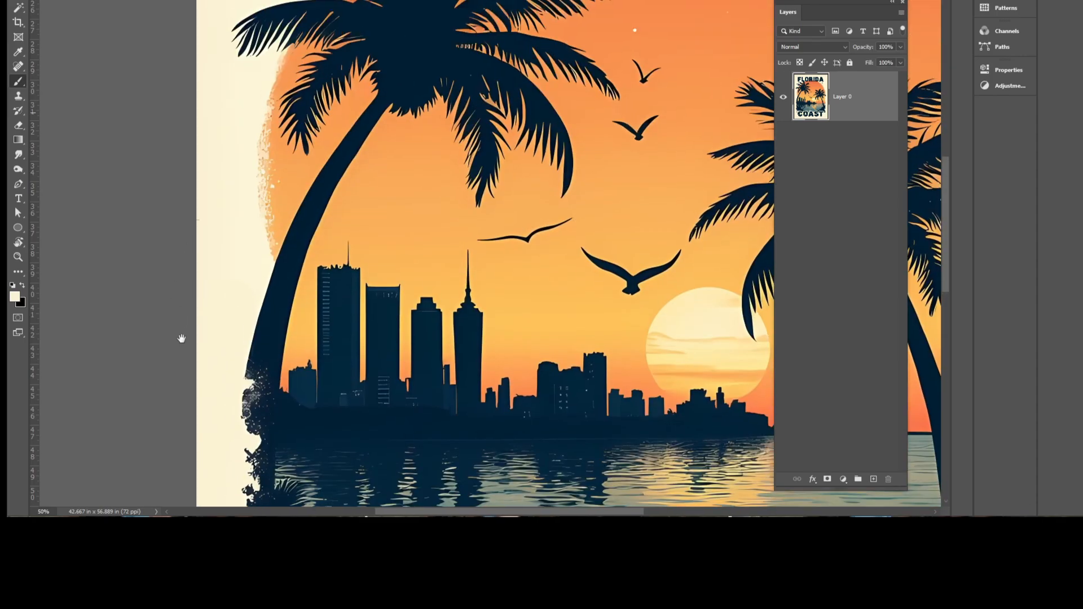
pyautogui.moveTo(202, 28); pyautogui.dragTo(191, 354)
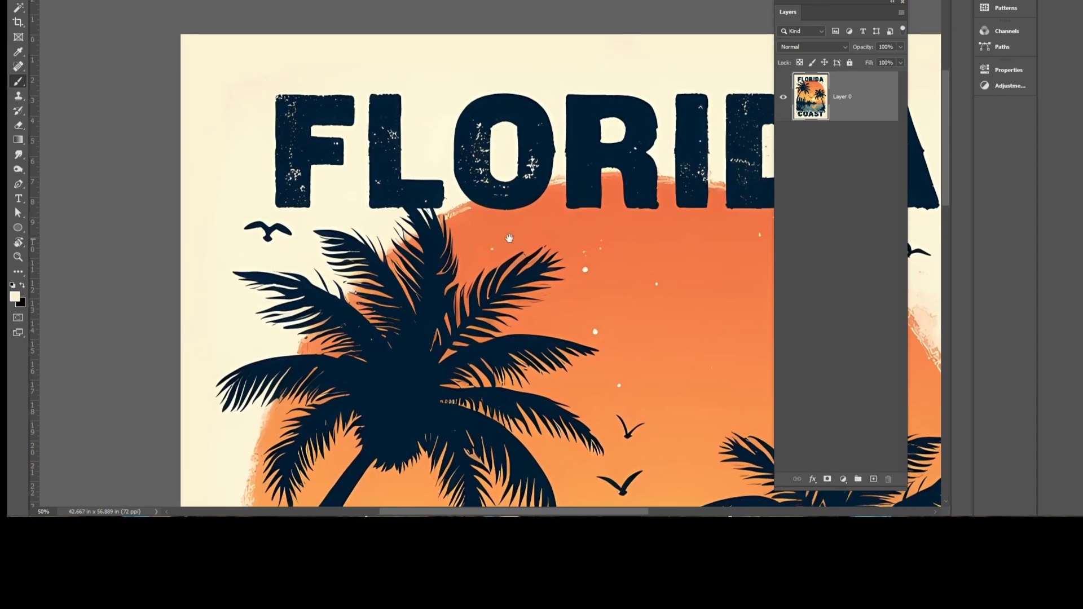
pyautogui.moveTo(511, 238); pyautogui.dragTo(112, 213)
# - Select the cream background with Color Range by sampling it beside the FLORIDA lettering at a fuzziness of 44
pyautogui.scroll(-5, 113, 212)
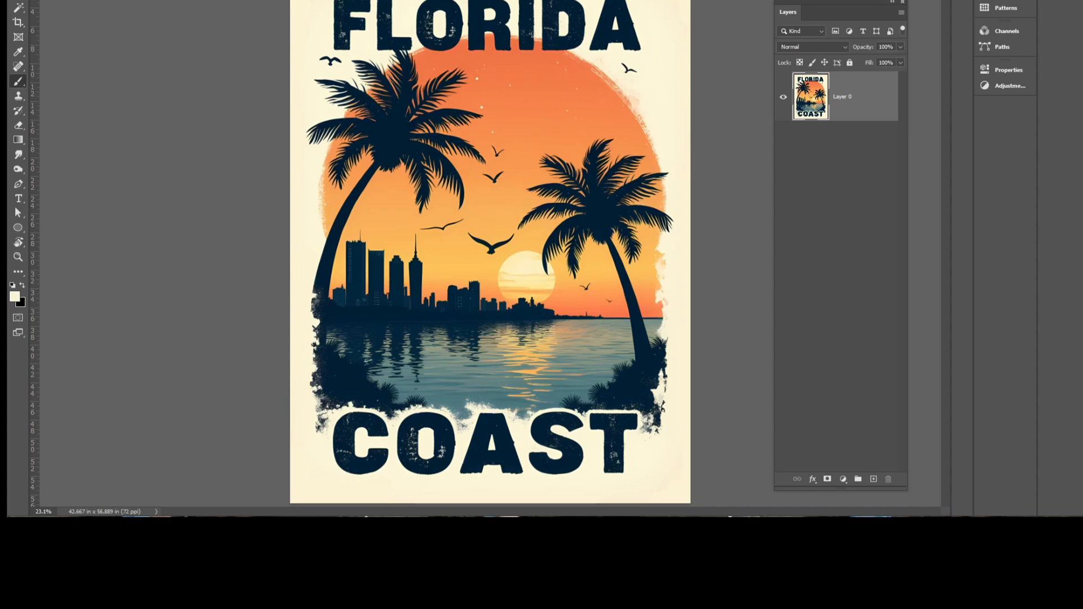
pyautogui.click(138, 1)
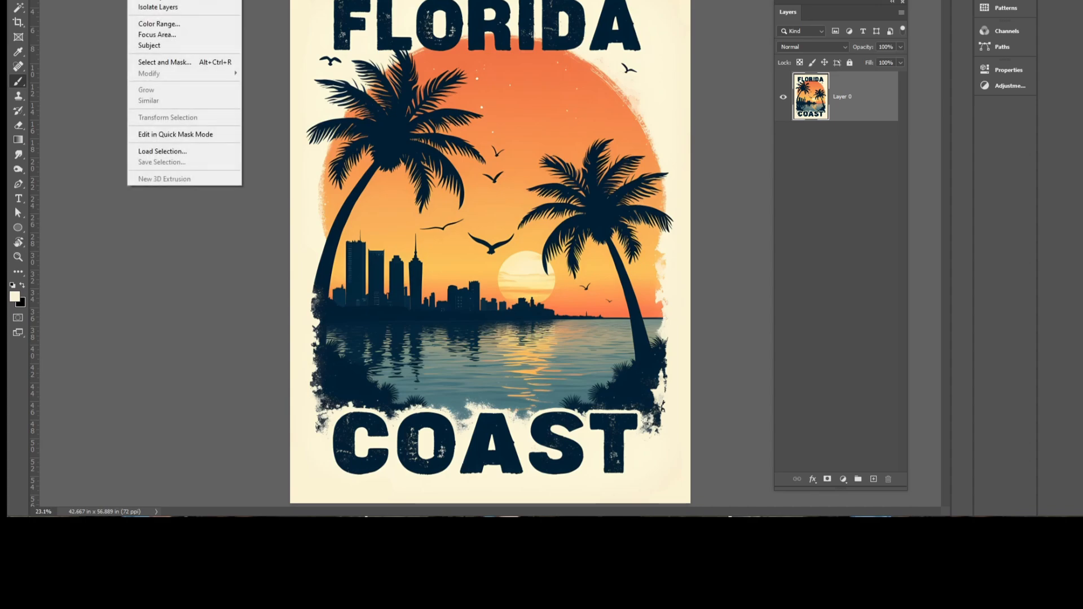
pyautogui.click(148, 23)
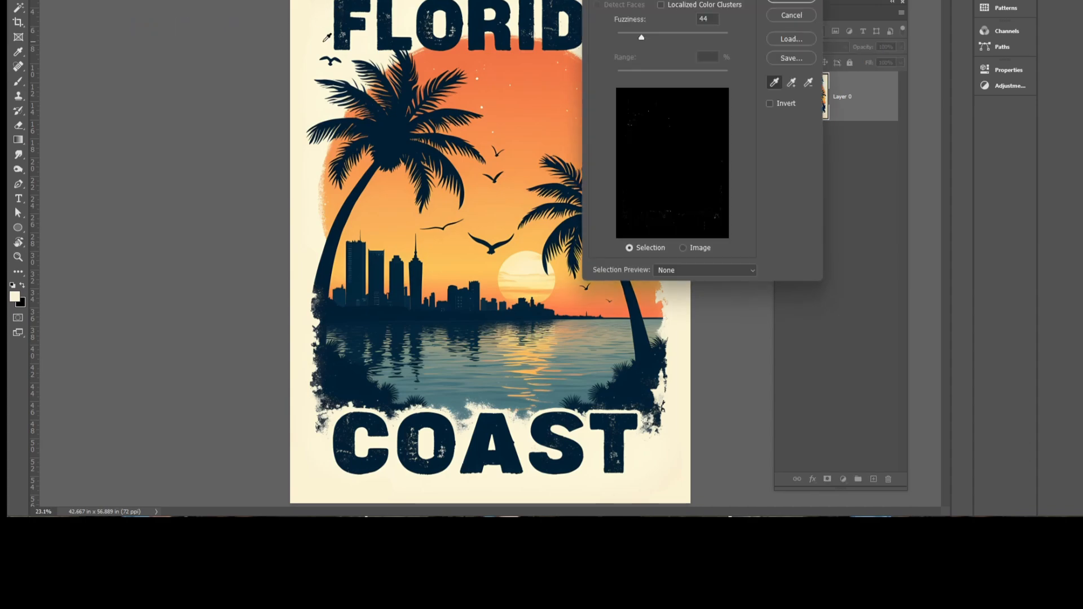
pyautogui.click(318, 22)
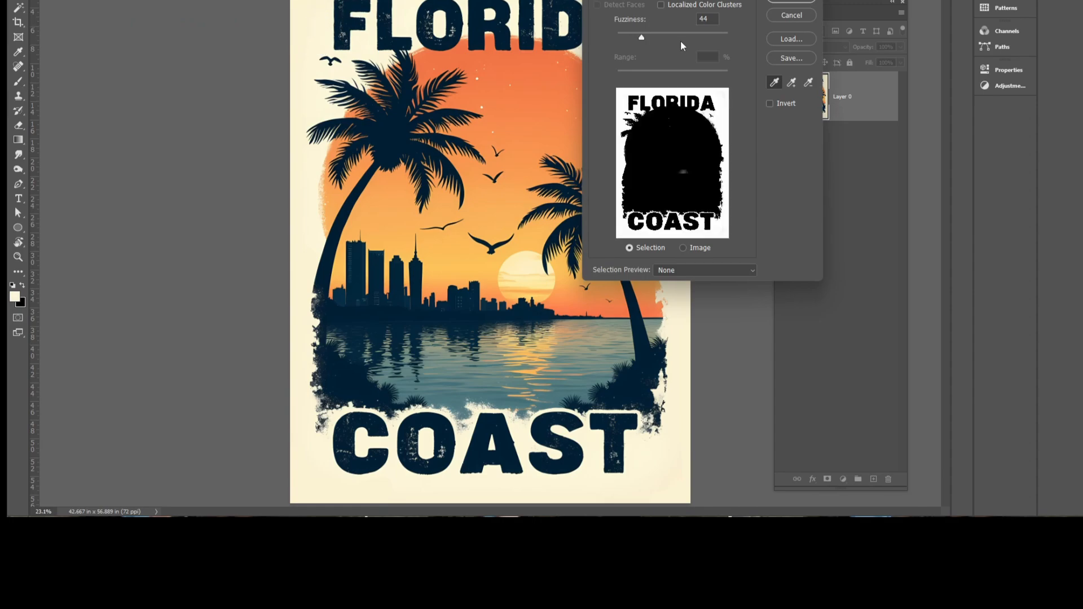
pyautogui.click(784, 2)
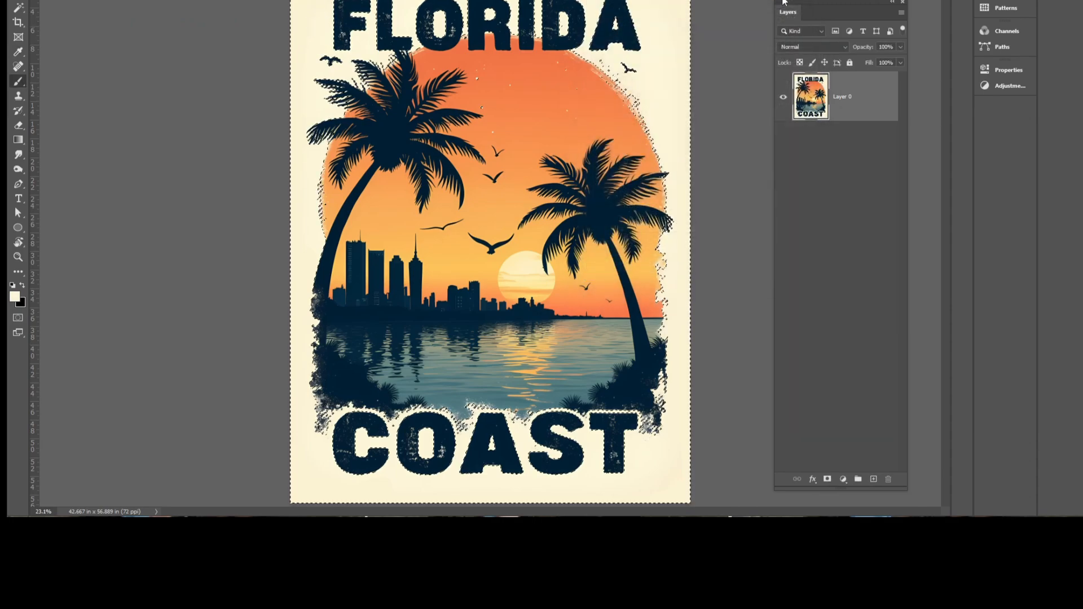
# - Invert the background selection and turn on Quick Mask mode
pyautogui.click(138, 1)
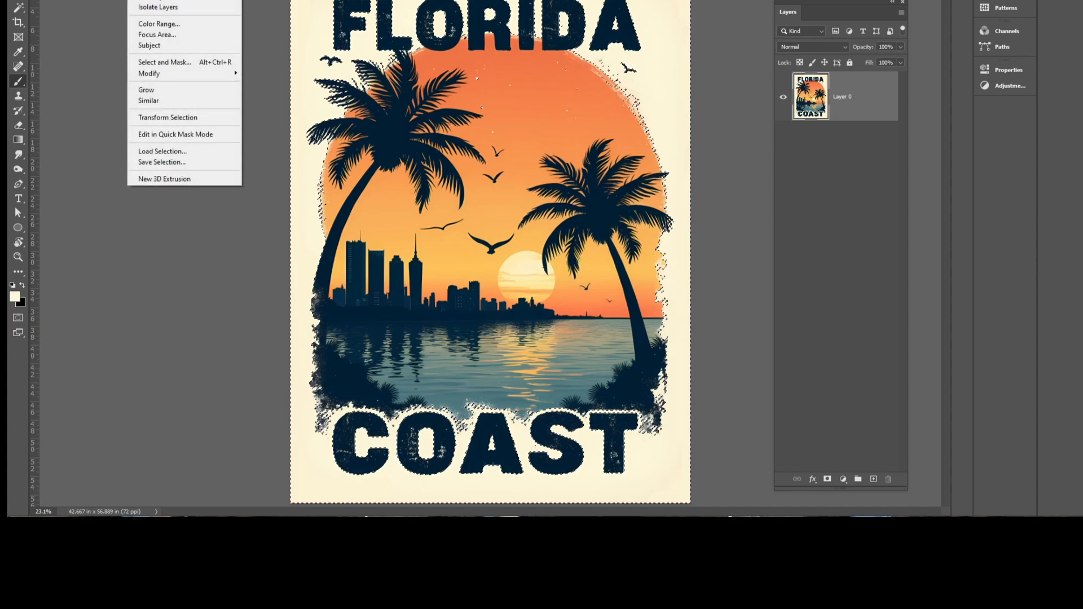
pyautogui.click(148, 1)
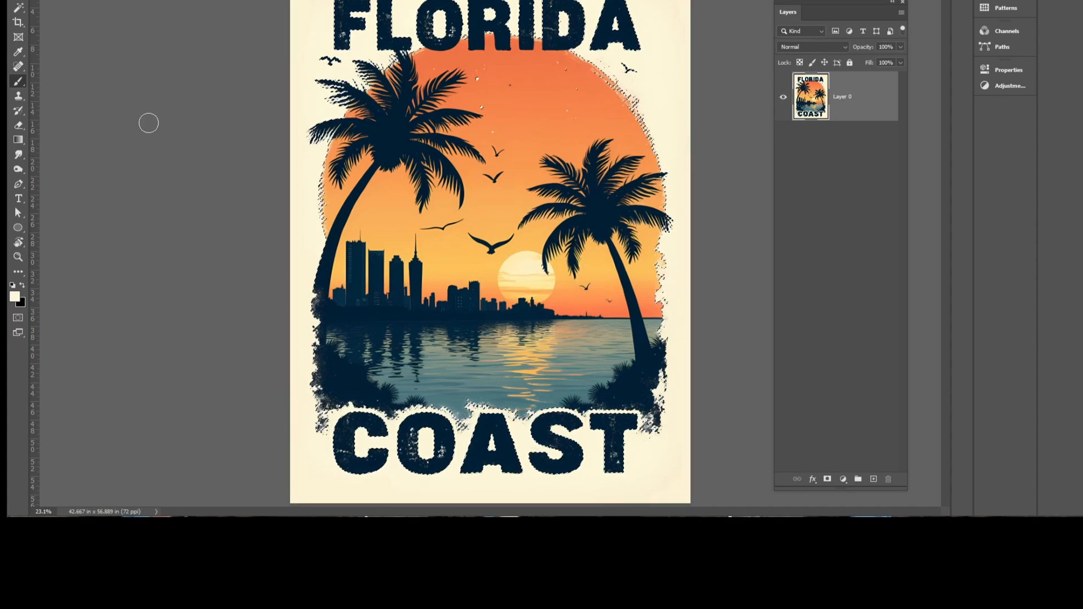
pyautogui.click(23, 320)
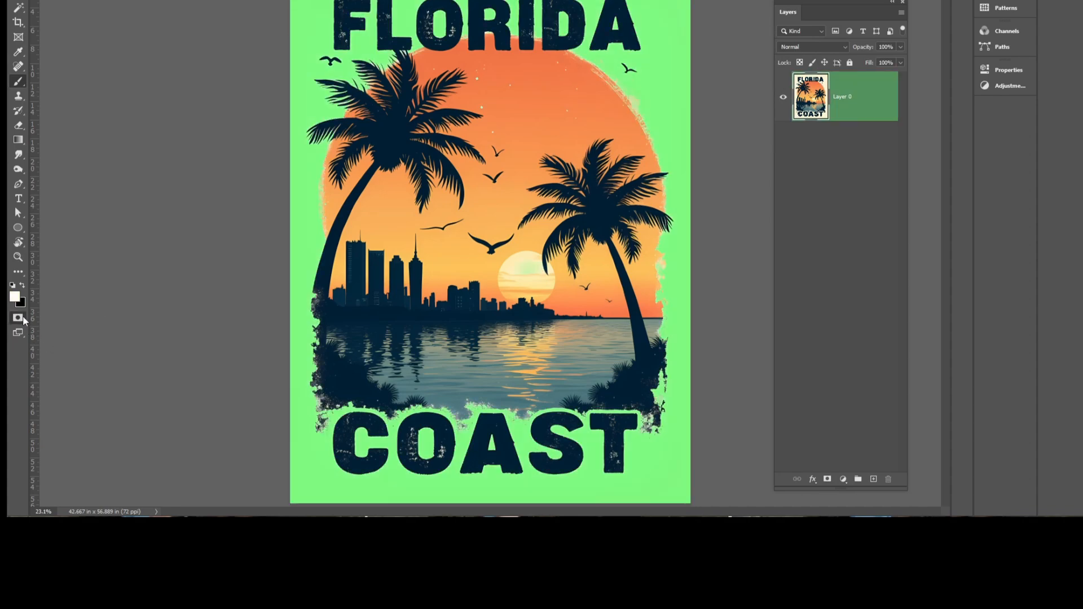
# - Brush white over the green-tinted patch in the sun to take it out of the quick mask
pyautogui.hotkey('ctrl', '+')
pyautogui.hotkey('ctrl', '+')
pyautogui.hotkey('ctrl', '+')
pyautogui.hotkey('ctrl', '+')
pyautogui.hotkey('ctrl', '+')
pyautogui.moveTo(476, 366); pyautogui.dragTo(268, 174)
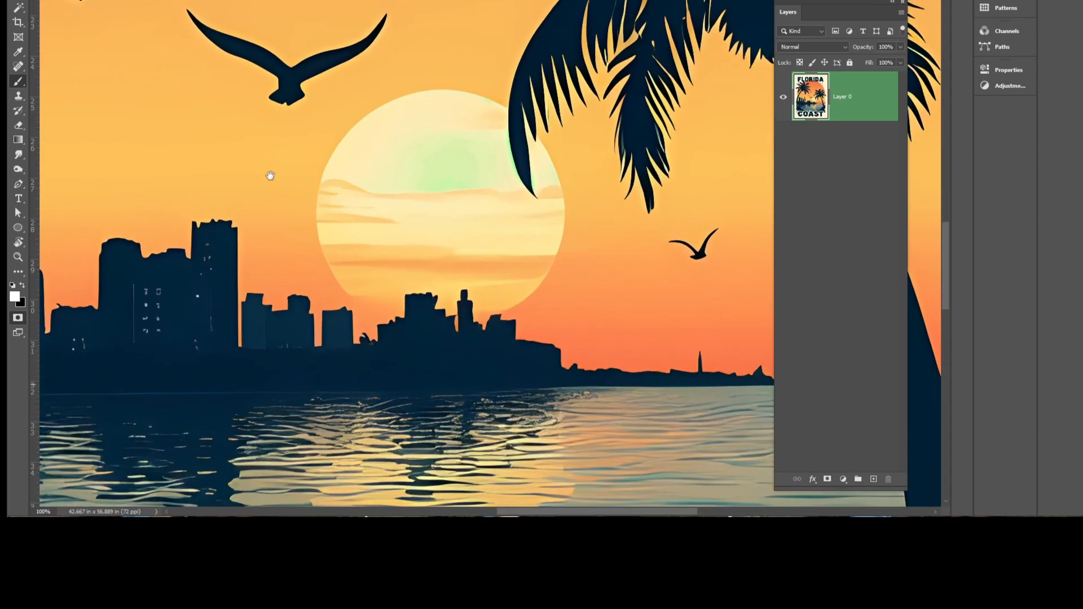
pyautogui.click(17, 83)
pyautogui.moveTo(374, 206)
pyautogui.mouseDown()
pyautogui.moveTo(409, 206)
pyautogui.moveTo(444, 177)
pyautogui.moveTo(428, 168)
pyautogui.moveTo(496, 193)
pyautogui.moveTo(397, 205)
pyautogui.mouseUp()
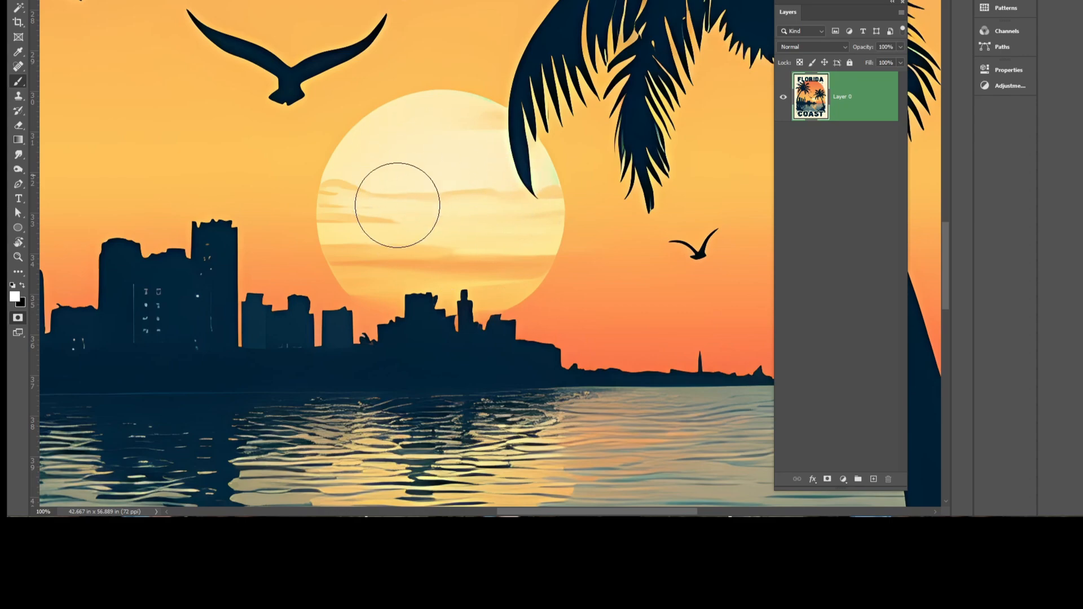
# - Brush white over the green-tinted specks in the orange sky to take them out of the quick mask, and leave Quick Mask mode
pyautogui.moveTo(385, 267); pyautogui.dragTo(839, 125)
pyautogui.moveTo(513, 100)
pyautogui.mouseDown()
pyautogui.moveTo(792, 213)
pyautogui.moveTo(599, 162)
pyautogui.mouseUp()
pyautogui.moveTo(536, 206); pyautogui.dragTo(93, 192)
pyautogui.moveTo(517, 239); pyautogui.dragTo(175, 239)
pyautogui.moveTo(440, 171); pyautogui.dragTo(239, 409)
pyautogui.moveTo(351, 212); pyautogui.dragTo(369, 446)
pyautogui.moveTo(336, 242); pyautogui.dragTo(469, 393)
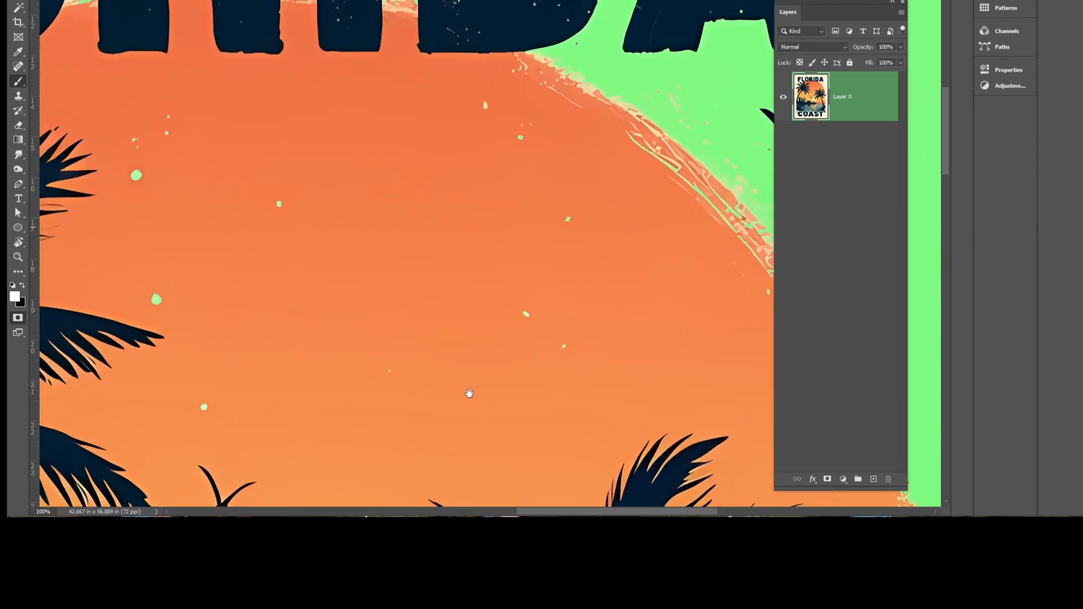
pyautogui.moveTo(200, 410)
pyautogui.mouseDown()
pyautogui.moveTo(484, 402)
pyautogui.moveTo(435, 387)
pyautogui.mouseUp()
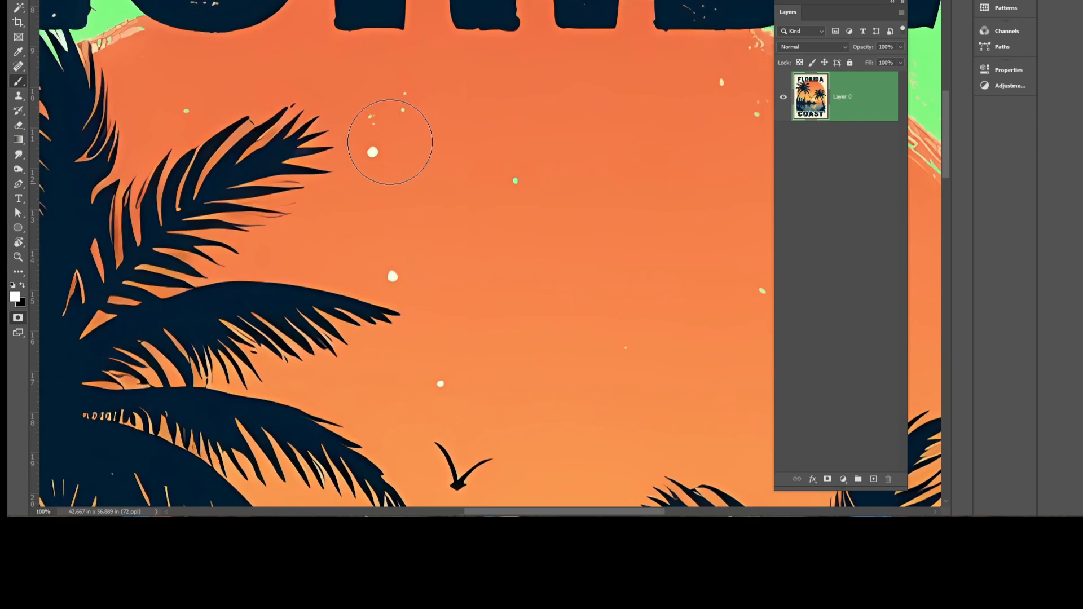
pyautogui.moveTo(545, 373); pyautogui.dragTo(272, 305)
pyautogui.moveTo(517, 242); pyautogui.dragTo(679, 387)
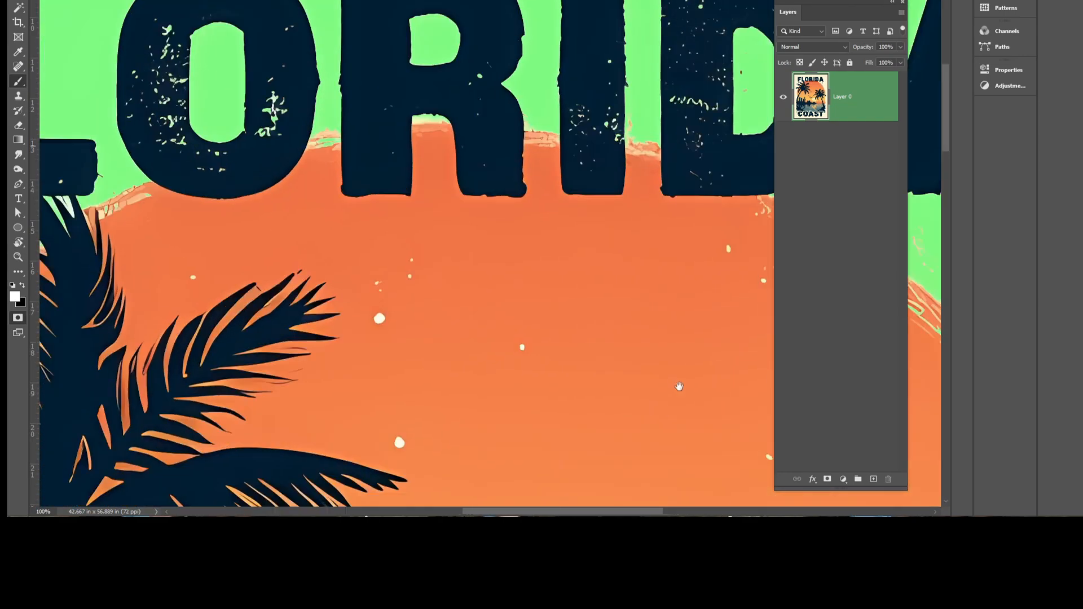
pyautogui.hotkey('ctrl', '0')
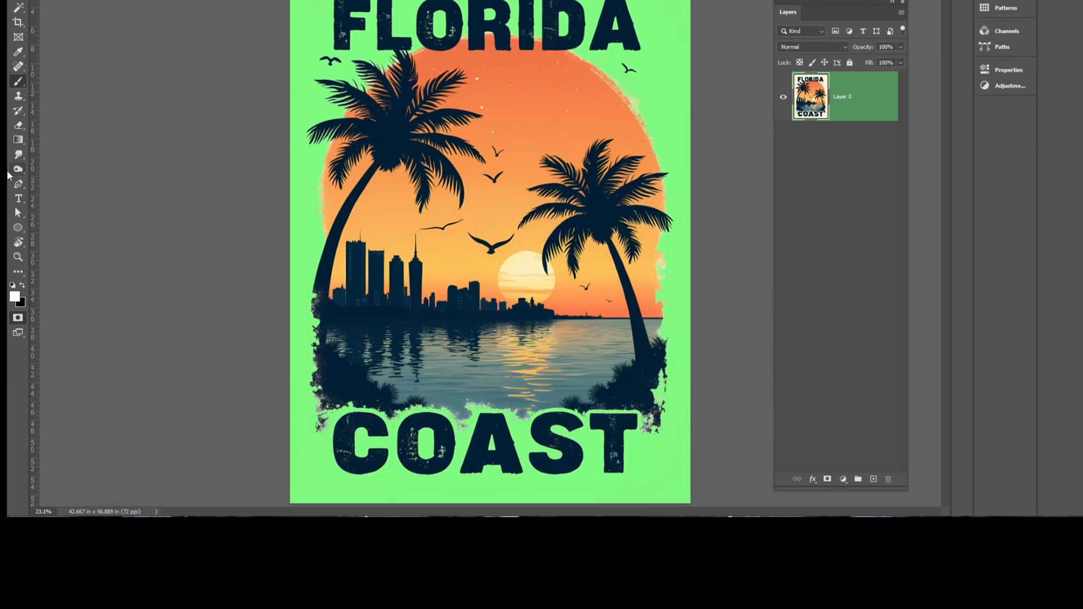
pyautogui.click(19, 319)
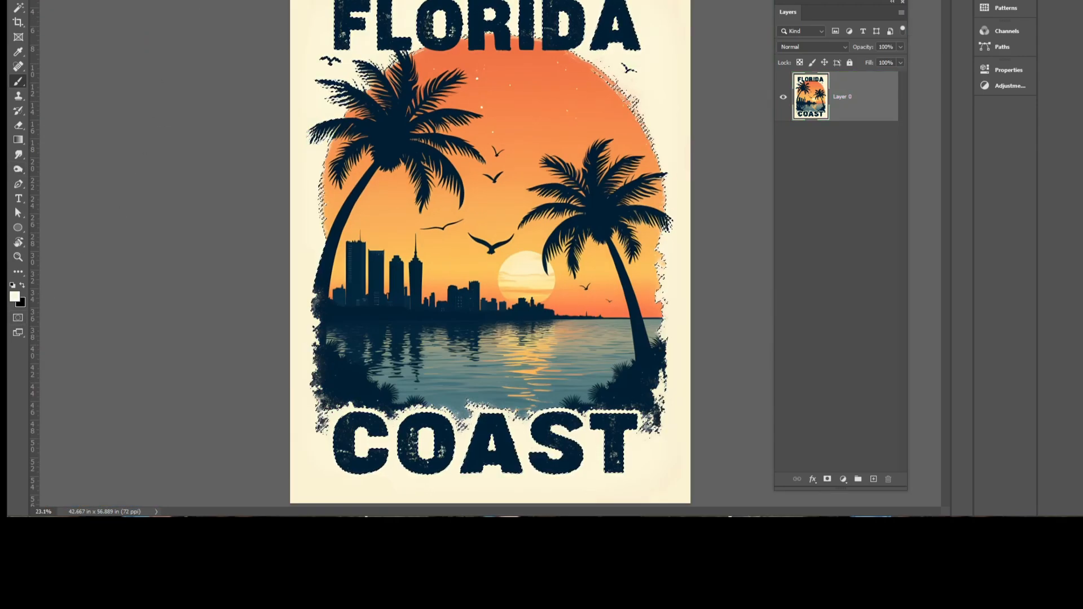
# - Output the selection from Select and Mask with Shift Edge at -7% as a new layer with a layer mask, and delete the original layer
pyautogui.click(144, 1)
pyautogui.click(169, 62)
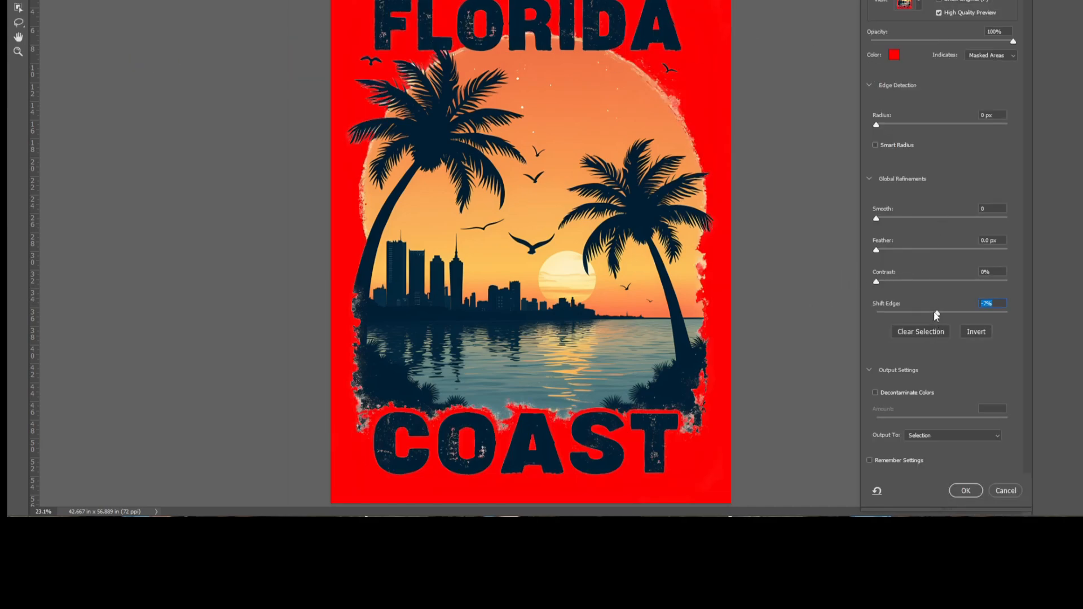
pyautogui.click(952, 435)
pyautogui.click(953, 469)
pyautogui.click(966, 490)
pyautogui.moveTo(836, 158); pyautogui.dragTo(887, 479)
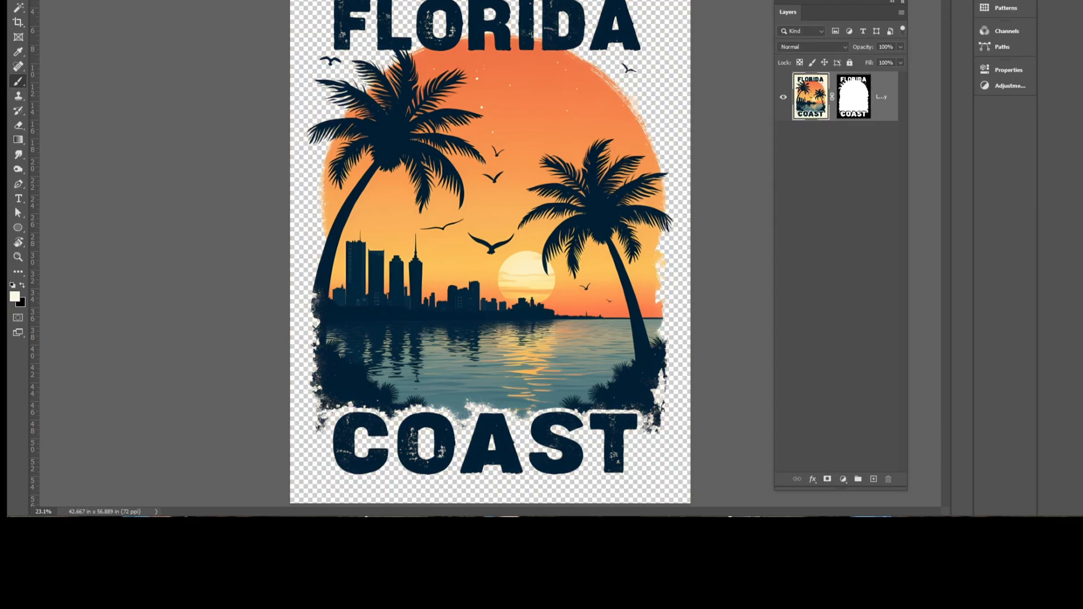
# - Crop the canvas closely around the FLORIDA COAST artwork and trim it based on transparent pixels
pyautogui.click(65, 0)
pyautogui.click(74, 41)
pyautogui.press('Return')
pyautogui.click(18, 22)
pyautogui.moveTo(309, 2); pyautogui.dragTo(684, 492)
pyautogui.press('Return')
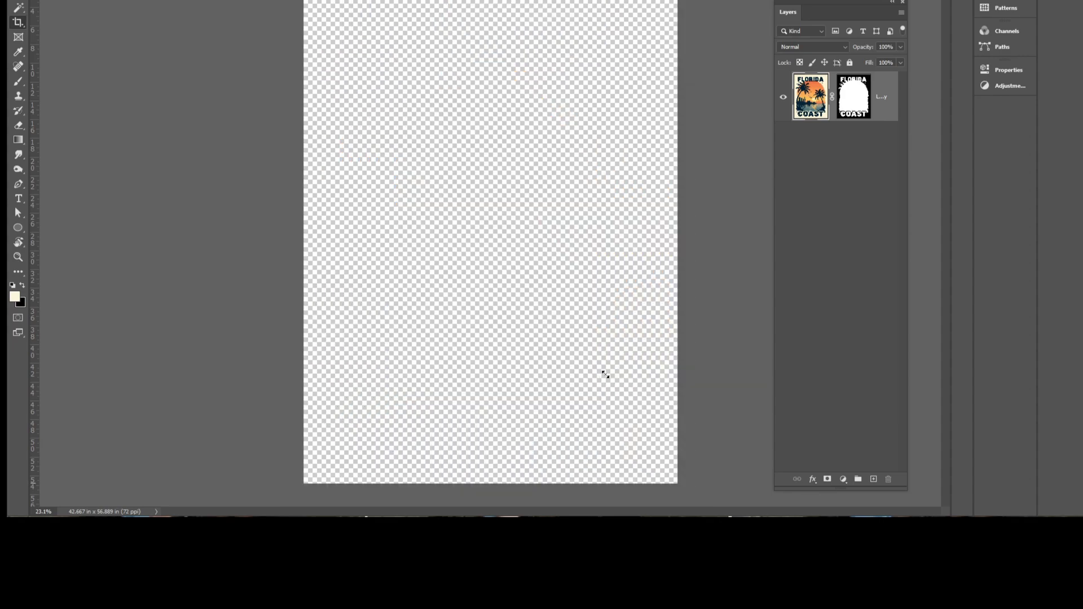
pyautogui.click(66, 1)
pyautogui.click(90, 41)
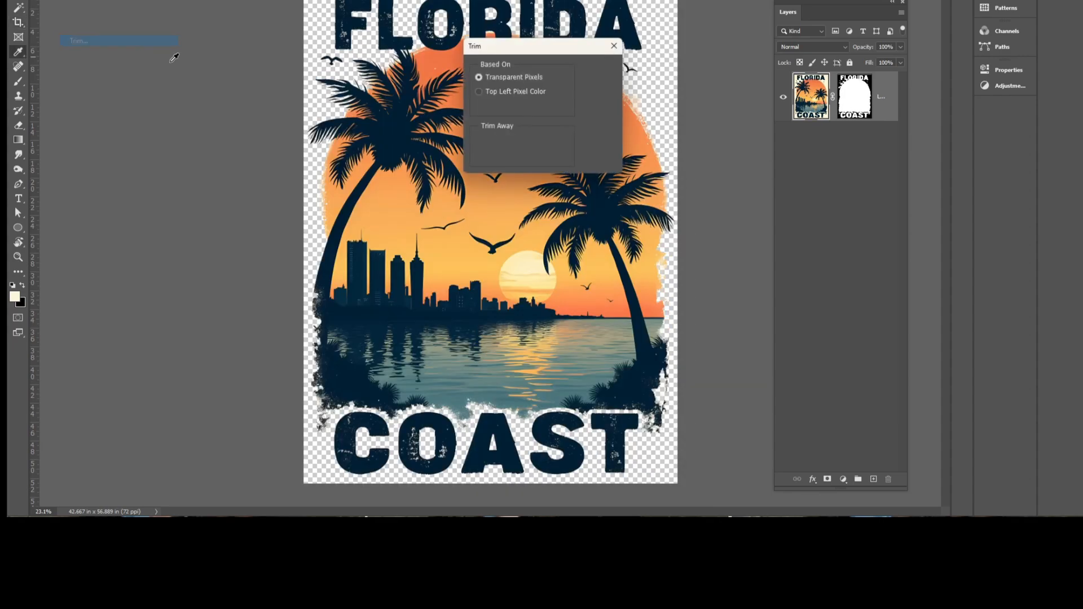
pyautogui.press('Return')
pyautogui.press('v')
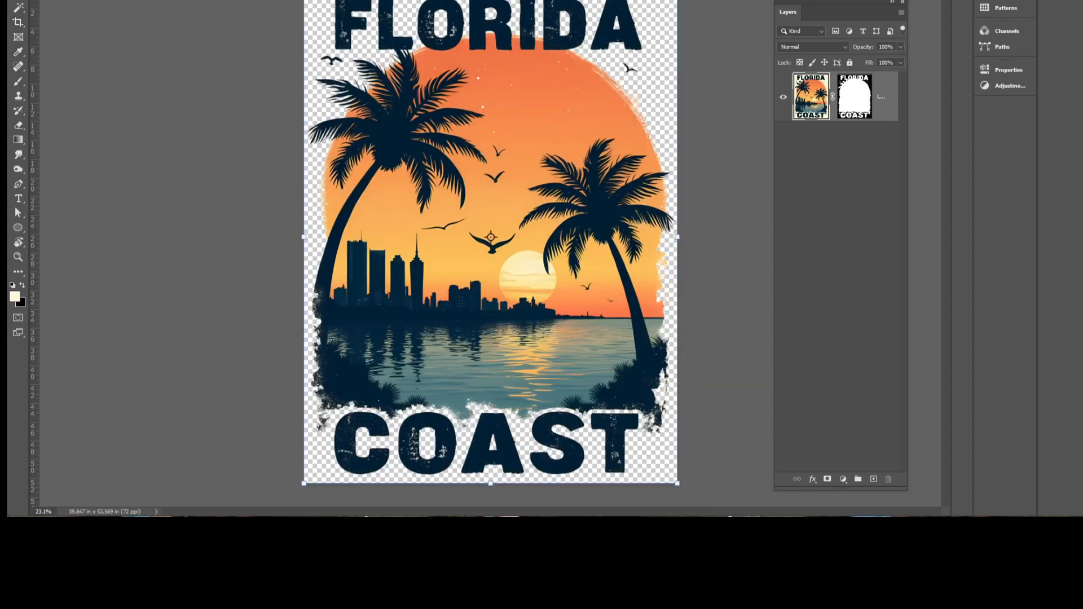
# - Open the upscaled FLORIDA DREAMING PNG from the florida folder in Photoshop and unlock its background layer
pyautogui.hotkey('alt', 'Tab')
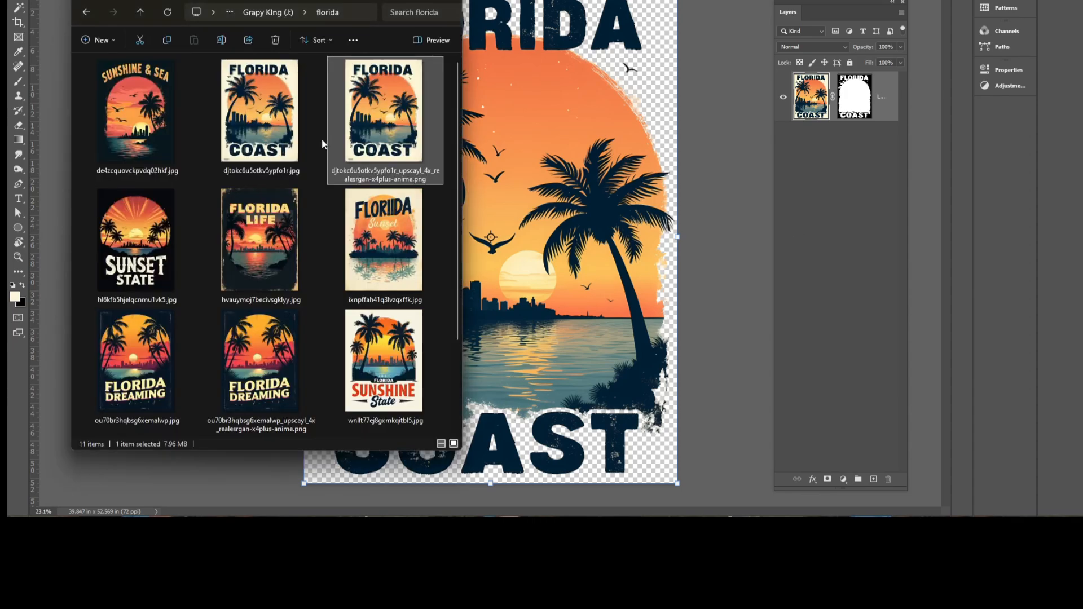
pyautogui.scroll(-2, 284, 194)
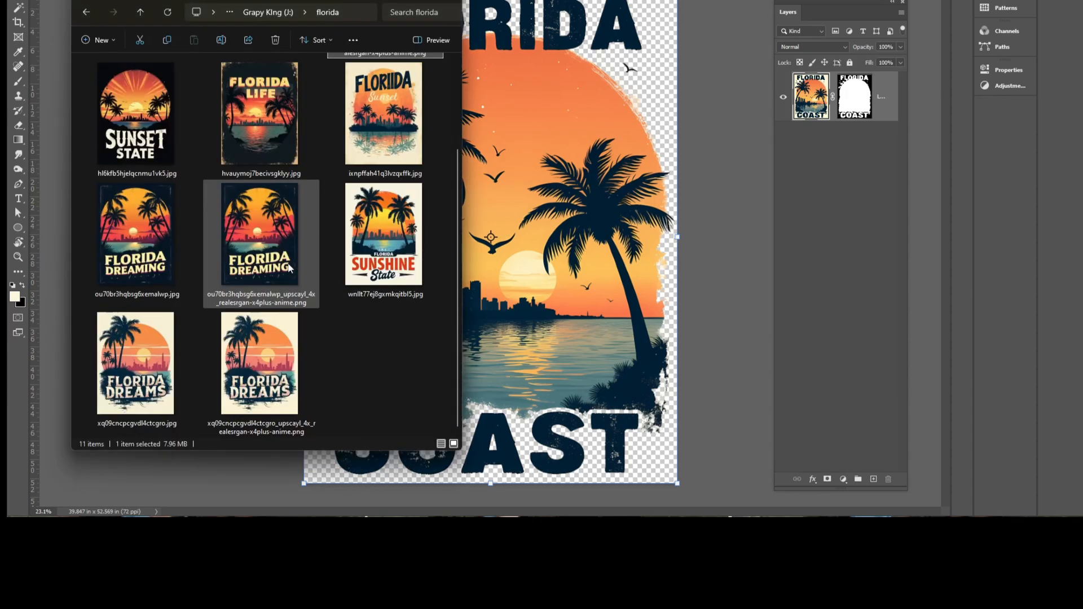
pyautogui.click(252, 273)
pyautogui.hotkey('alt', 'Tab')
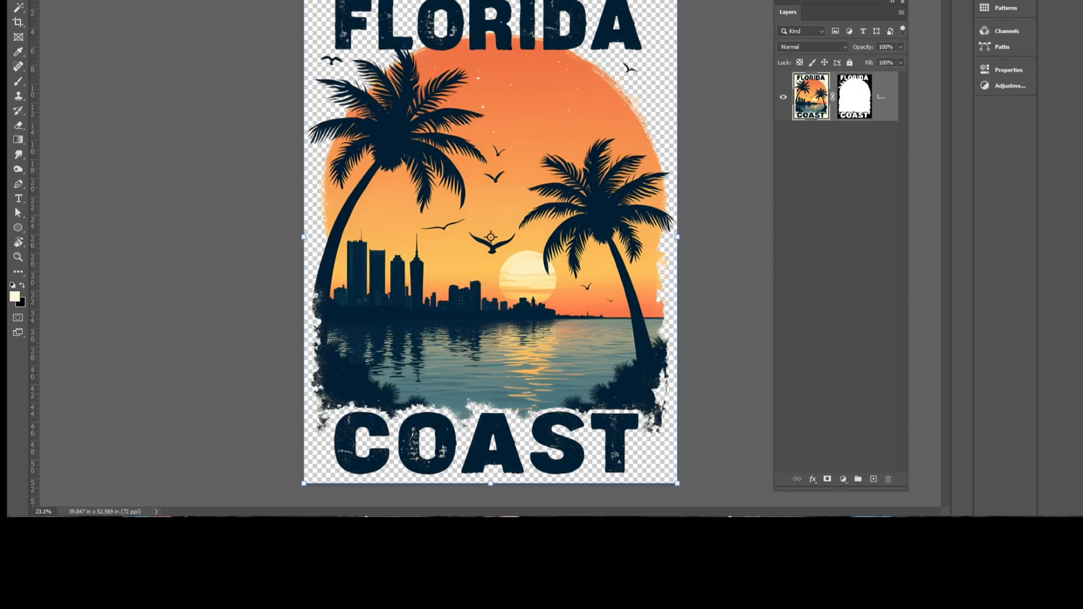
pyautogui.hotkey('ctrl', '+')
pyautogui.hotkey('ctrl', '+')
pyautogui.hotkey('ctrl', '+')
pyautogui.moveTo(288, 174); pyautogui.dragTo(367, 351)
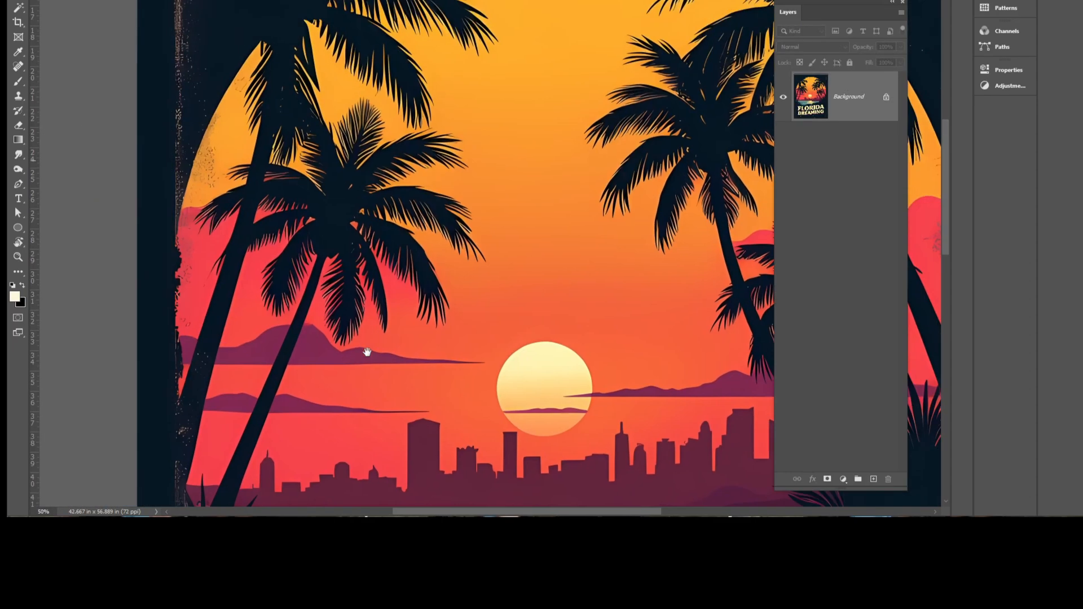
pyautogui.click(885, 98)
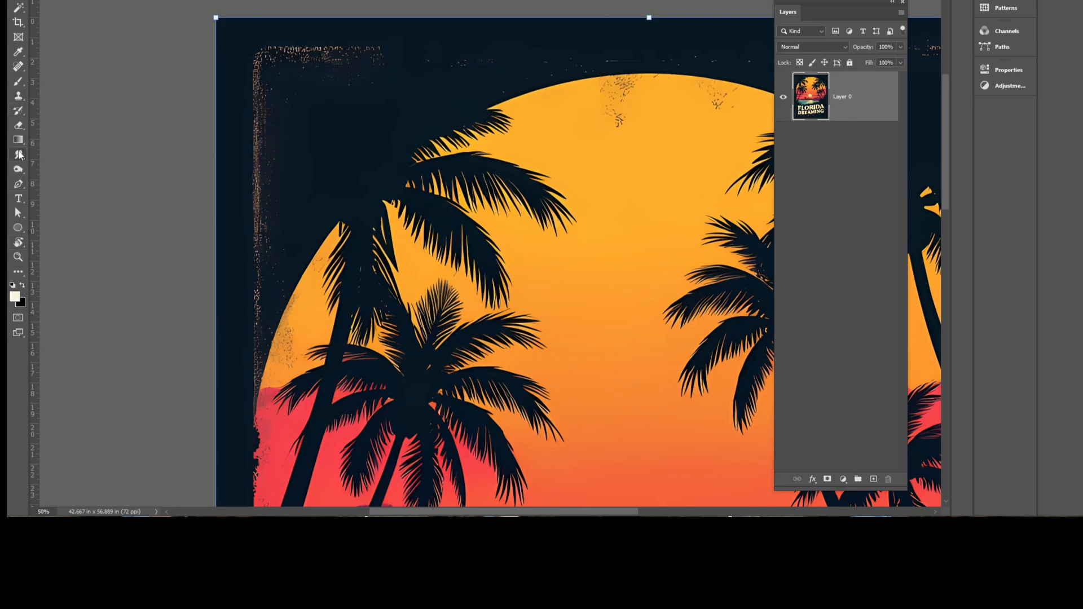
# - Sample the dark navy background and brush it over the speckled frame marks in the artwork's upper-left corner and down its upper-left edge
pyautogui.click(19, 53)
pyautogui.click(306, 114)
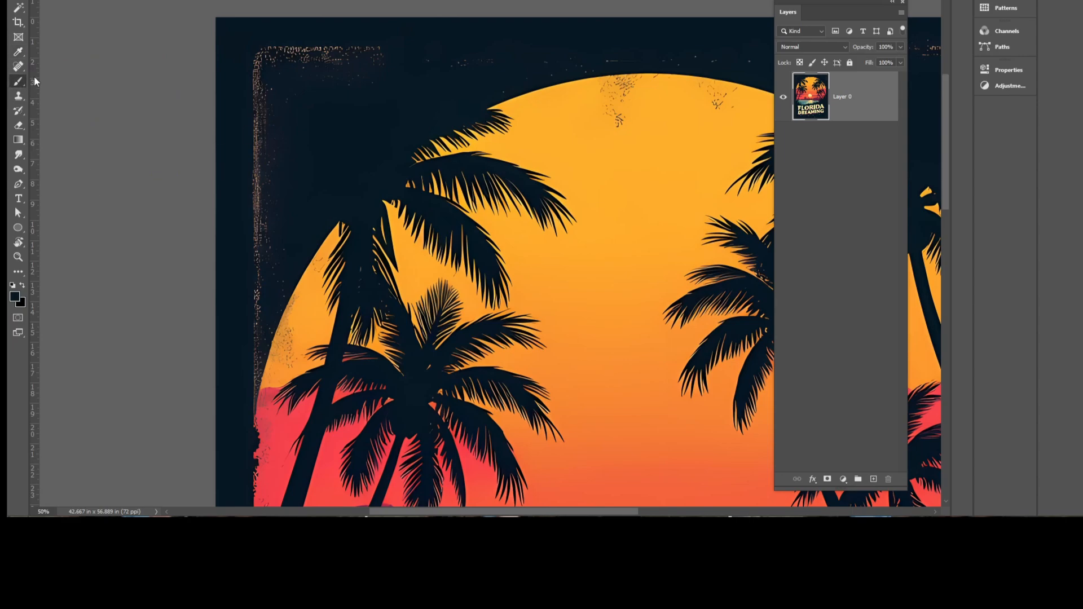
pyautogui.moveTo(229, 77)
pyautogui.mouseDown()
pyautogui.moveTo(343, 54)
pyautogui.moveTo(307, 63)
pyautogui.moveTo(335, 67)
pyautogui.moveTo(314, 51)
pyautogui.moveTo(483, 50)
pyautogui.moveTo(475, 80)
pyautogui.moveTo(626, 43)
pyautogui.mouseUp()
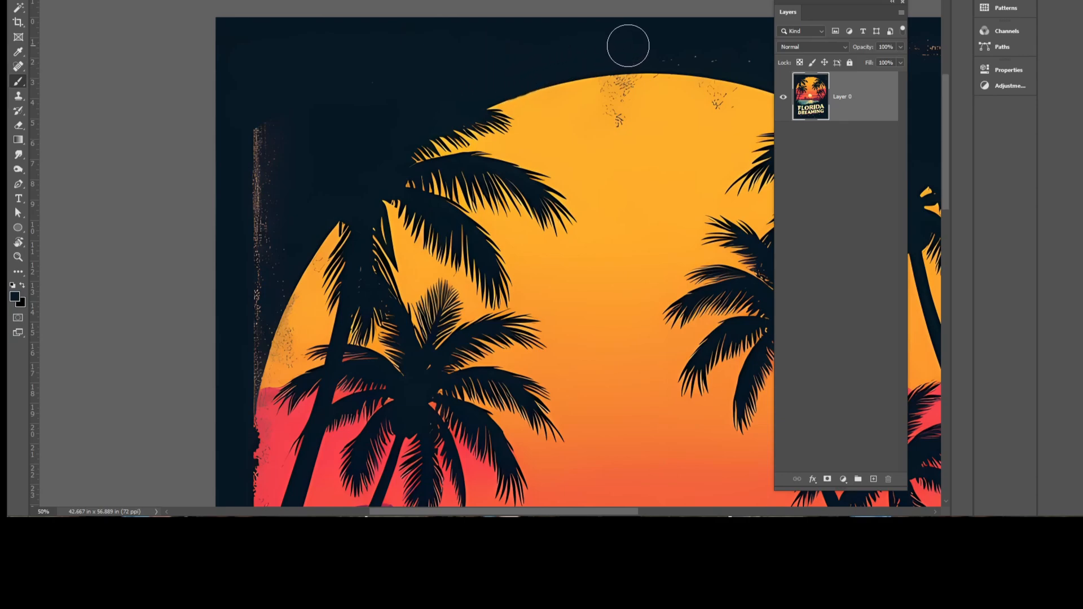
pyautogui.moveTo(276, 136)
pyautogui.mouseDown()
pyautogui.moveTo(236, 245)
pyautogui.moveTo(265, 251)
pyautogui.moveTo(273, 215)
pyautogui.moveTo(257, 290)
pyautogui.mouseUp()
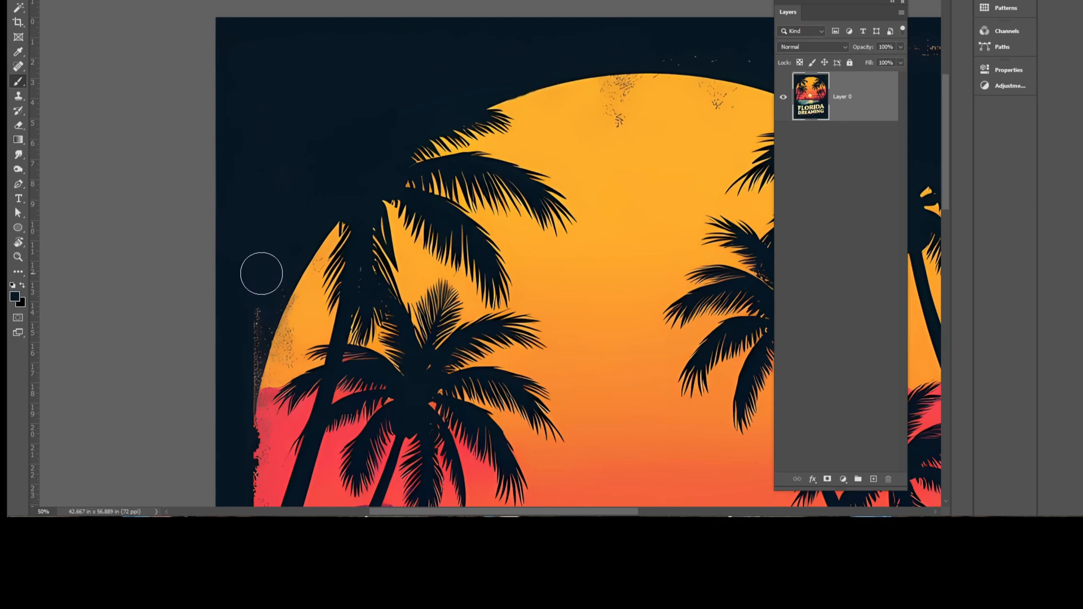
pyautogui.press(']')
pyautogui.press(']')
pyautogui.press(']')
pyautogui.moveTo(248, 296)
pyautogui.mouseDown()
pyautogui.moveTo(222, 395)
pyautogui.moveTo(228, 373)
pyautogui.mouseUp()
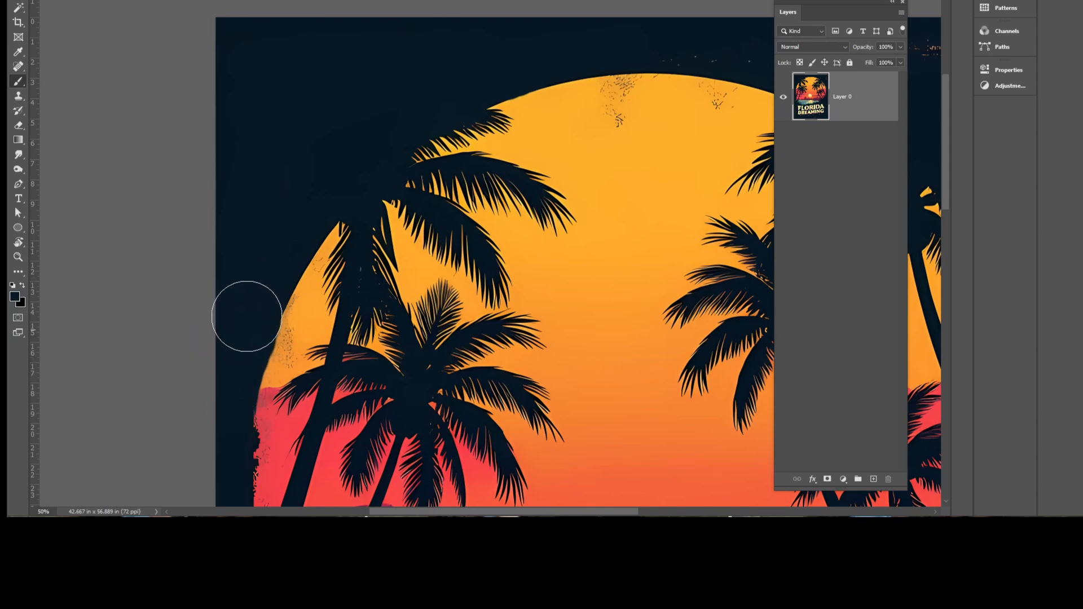
pyautogui.hotkey('ctrl', 'z')
pyautogui.moveTo(254, 282); pyautogui.dragTo(219, 399)
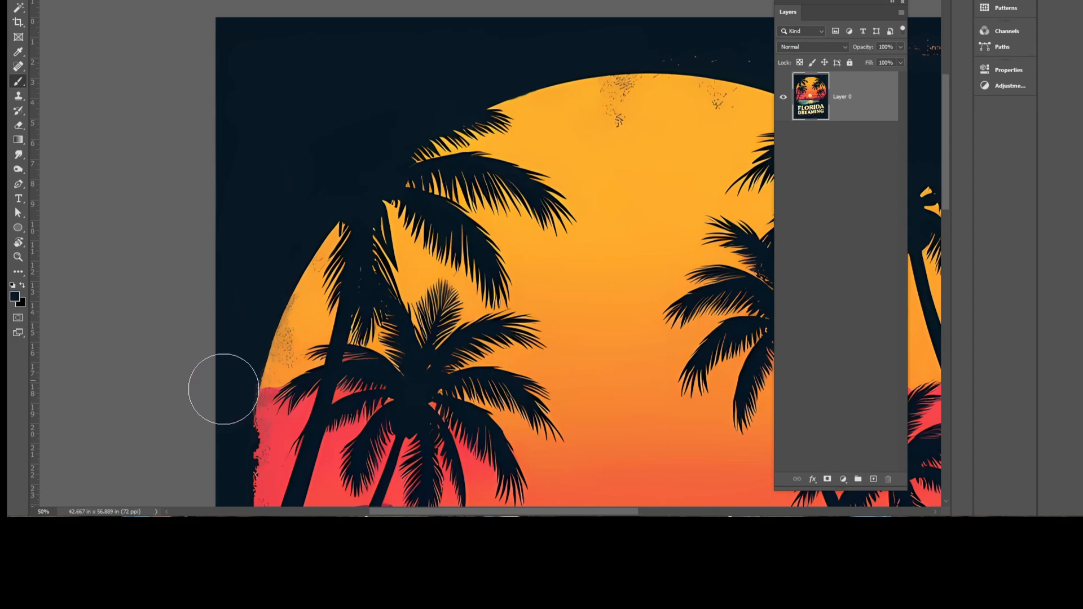
# - Brush navy over the speckled frame marks along the artwork's upper and right edges, undoing the misplaced stroke
pyautogui.moveTo(484, 85); pyautogui.dragTo(149, 107)
pyautogui.moveTo(266, 44)
pyautogui.mouseDown()
pyautogui.moveTo(372, 53)
pyautogui.moveTo(451, 72)
pyautogui.moveTo(524, 108)
pyautogui.moveTo(746, 150)
pyautogui.moveTo(655, 69)
pyautogui.moveTo(730, 86)
pyautogui.moveTo(691, 126)
pyautogui.moveTo(712, 203)
pyautogui.moveTo(690, 210)
pyautogui.moveTo(672, 261)
pyautogui.moveTo(707, 288)
pyautogui.moveTo(719, 342)
pyautogui.moveTo(697, 286)
pyautogui.moveTo(713, 288)
pyautogui.moveTo(705, 271)
pyautogui.moveTo(666, 219)
pyautogui.moveTo(706, 135)
pyautogui.moveTo(600, 83)
pyautogui.moveTo(328, 50)
pyautogui.moveTo(493, 65)
pyautogui.moveTo(459, 71)
pyautogui.moveTo(485, 75)
pyautogui.moveTo(549, 120)
pyautogui.moveTo(469, 77)
pyautogui.moveTo(678, 77)
pyautogui.moveTo(723, 110)
pyautogui.moveTo(734, 163)
pyautogui.mouseUp()
pyautogui.hotkey('ctrl', 'z')
pyautogui.press('space')
pyautogui.moveTo(723, 239); pyautogui.dragTo(547, 52)
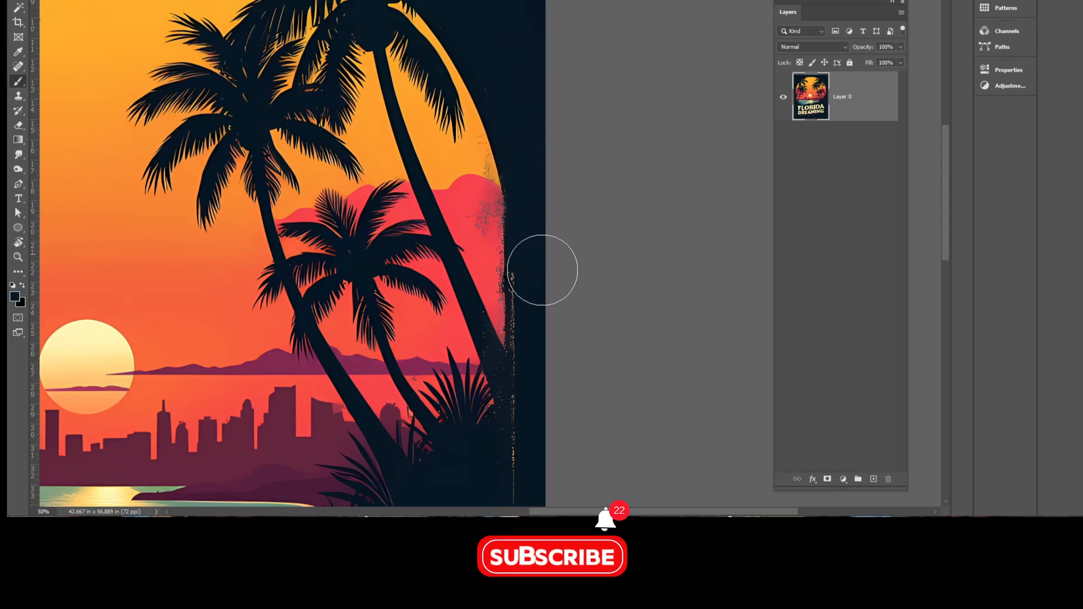
pyautogui.press('space')
pyautogui.moveTo(557, 377); pyautogui.dragTo(585, 103)
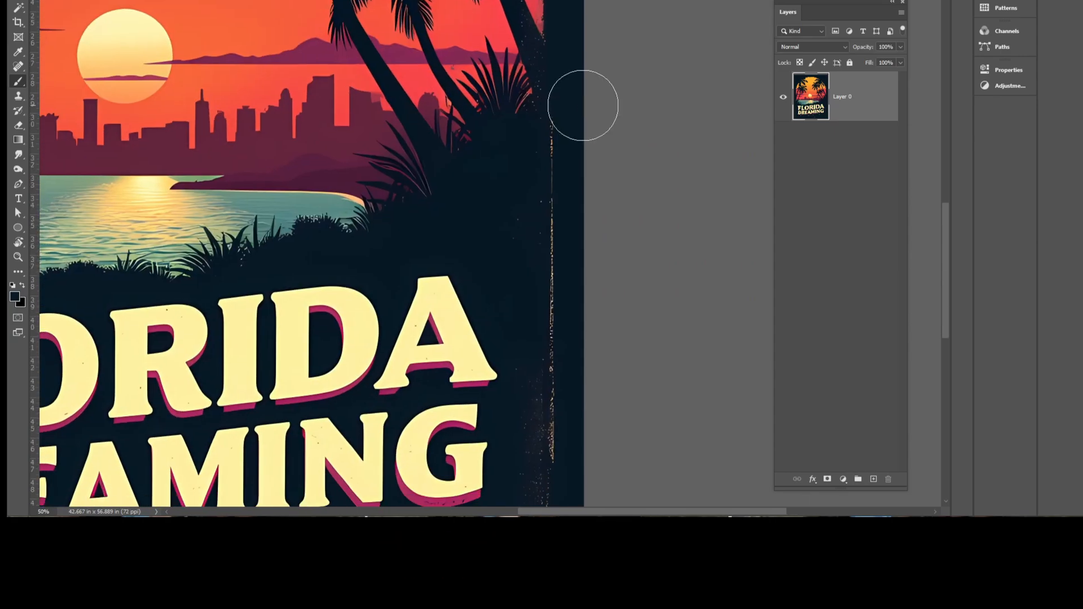
pyautogui.press('space')
pyautogui.moveTo(574, 330); pyautogui.dragTo(582, 0)
pyautogui.moveTo(575, 33)
pyautogui.mouseDown()
pyautogui.moveTo(555, 127)
pyautogui.moveTo(552, 278)
pyautogui.moveTo(430, 246)
pyautogui.moveTo(416, 231)
pyautogui.moveTo(94, 250)
pyautogui.moveTo(206, 297)
pyautogui.moveTo(144, 304)
pyautogui.moveTo(565, 290)
pyautogui.mouseUp()
# - Brush navy over the frame marks in the lower-left corner and along the left edge beside the FLORIDA DREAMING lettering
pyautogui.press('space')
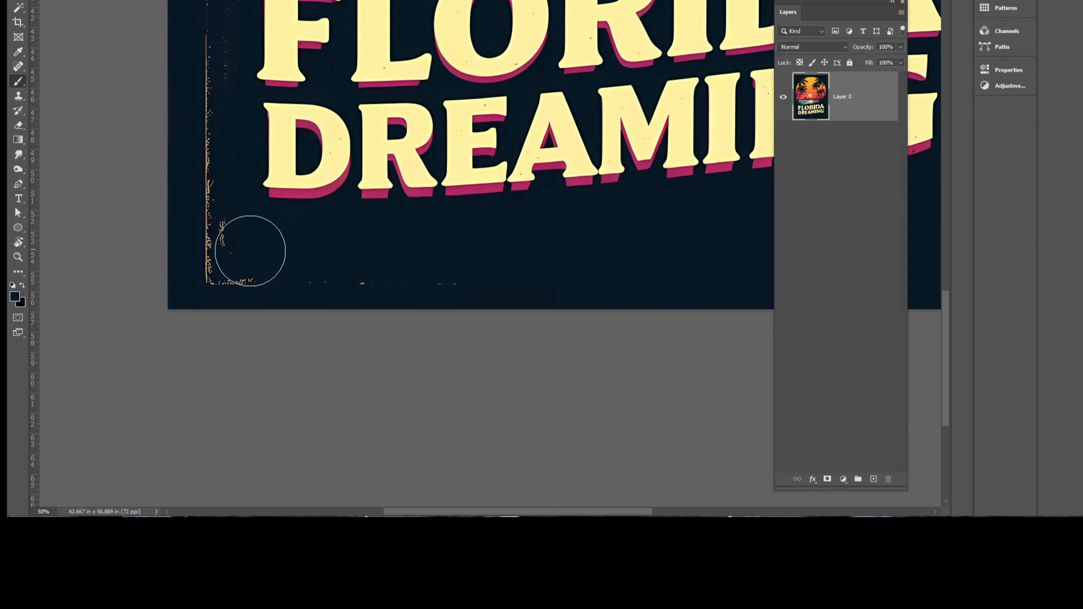
pyautogui.moveTo(197, 257); pyautogui.dragTo(206, 10)
pyautogui.press('space')
pyautogui.moveTo(205, 8)
pyautogui.mouseDown()
pyautogui.moveTo(171, 252)
pyautogui.moveTo(162, 134)
pyautogui.mouseUp()
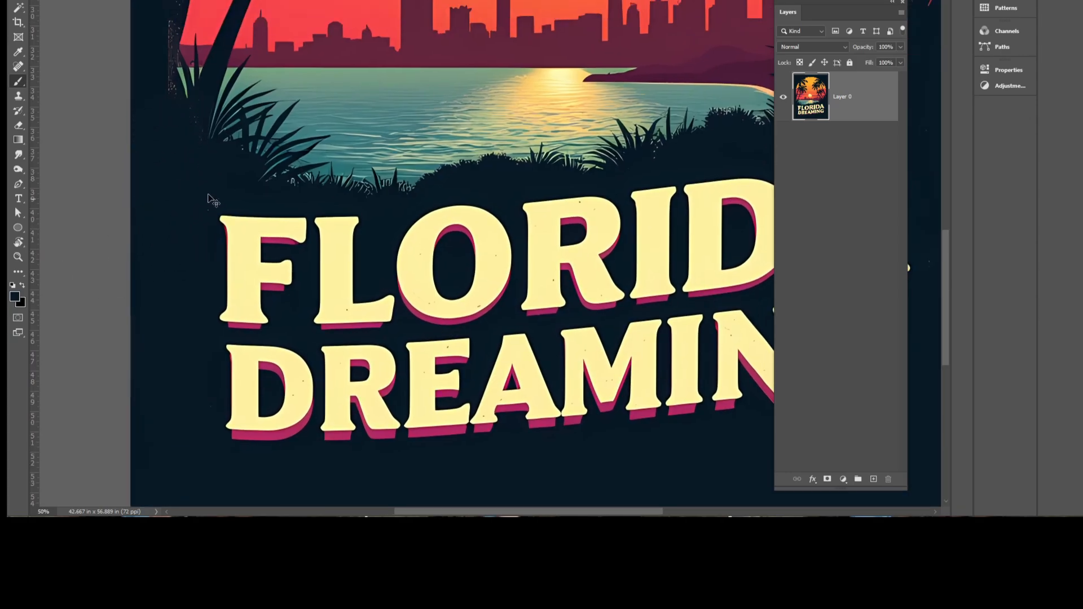
# - Brush navy over the remaining specks along the scene's left edge, on the palm trunk and above the grass
pyautogui.hotkey('ctrl', '1')
pyautogui.moveTo(227, 177); pyautogui.dragTo(653, 416)
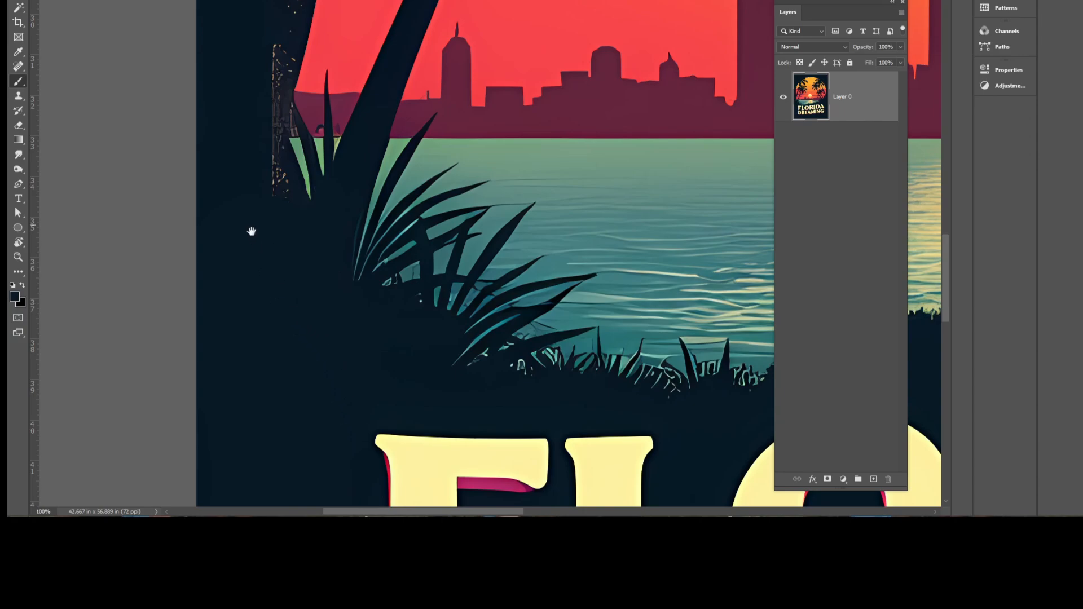
pyautogui.moveTo(252, 231); pyautogui.dragTo(282, 387)
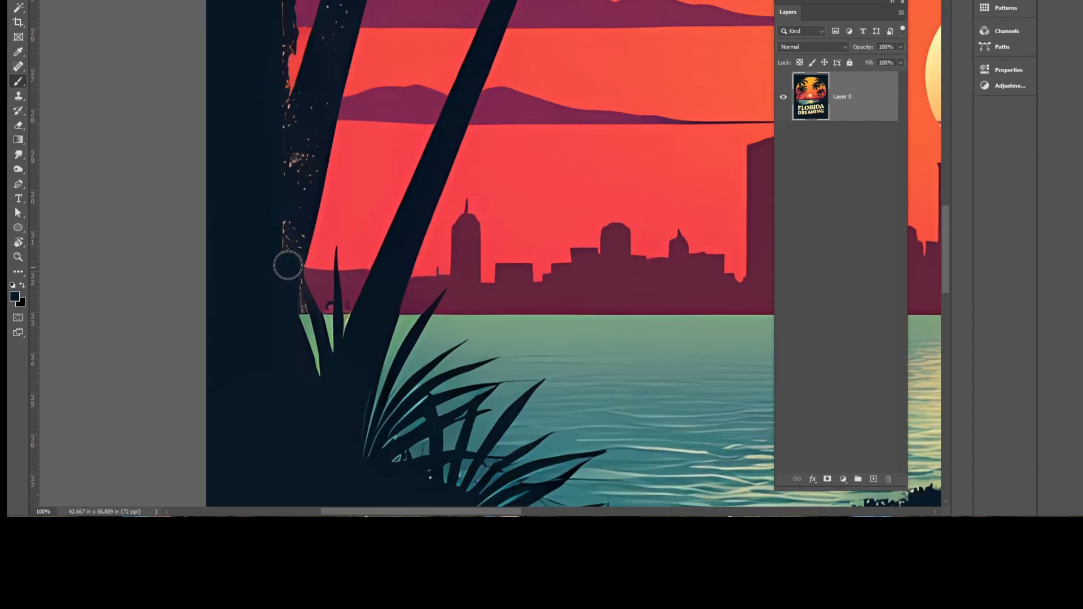
pyautogui.moveTo(312, 92); pyautogui.dragTo(307, 176)
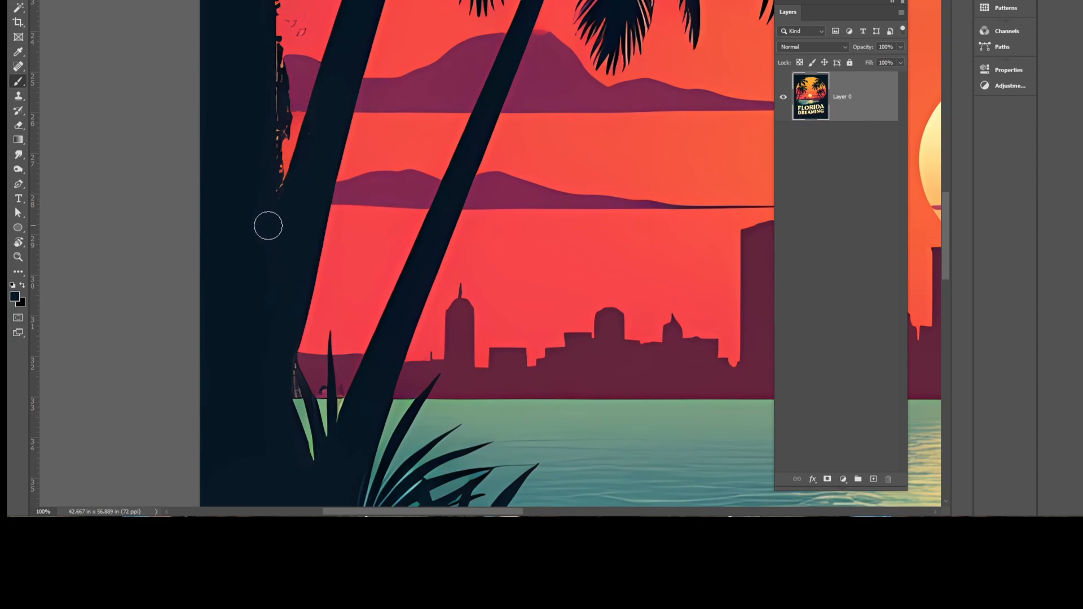
pyautogui.moveTo(266, 153); pyautogui.dragTo(186, 427)
pyautogui.moveTo(429, 158); pyautogui.dragTo(367, 299)
pyautogui.moveTo(374, 187); pyautogui.dragTo(327, 340)
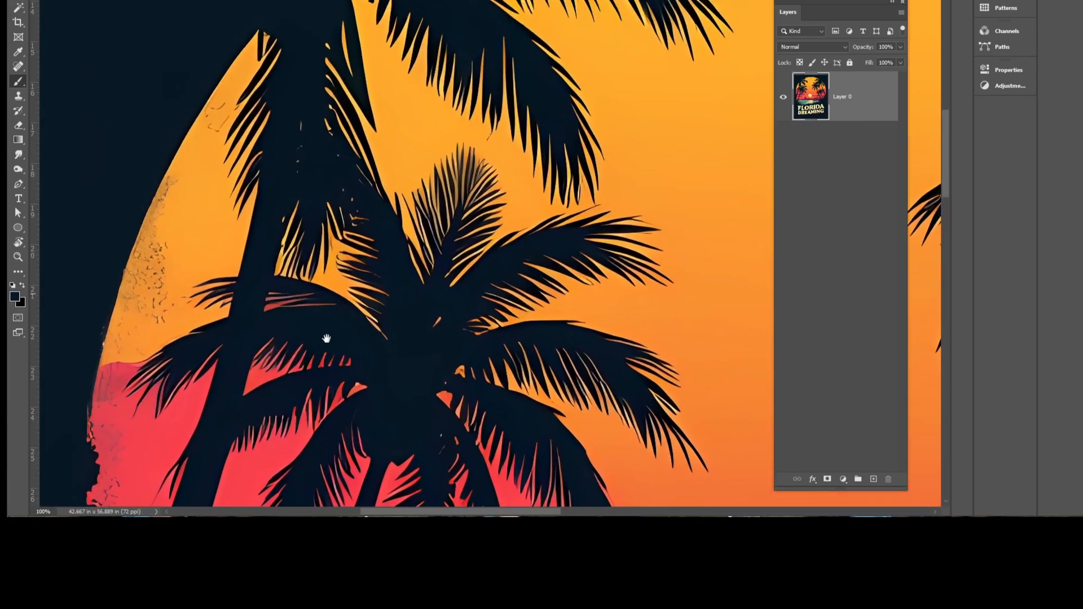
# - Brush navy over the remaining specks at the scene's right edge, around the base of the palms and grass
pyautogui.moveTo(728, 389); pyautogui.dragTo(187, 308)
pyautogui.moveTo(727, 344)
pyautogui.mouseDown()
pyautogui.moveTo(450, 283)
pyautogui.moveTo(205, 307)
pyautogui.moveTo(113, 63)
pyautogui.mouseUp()
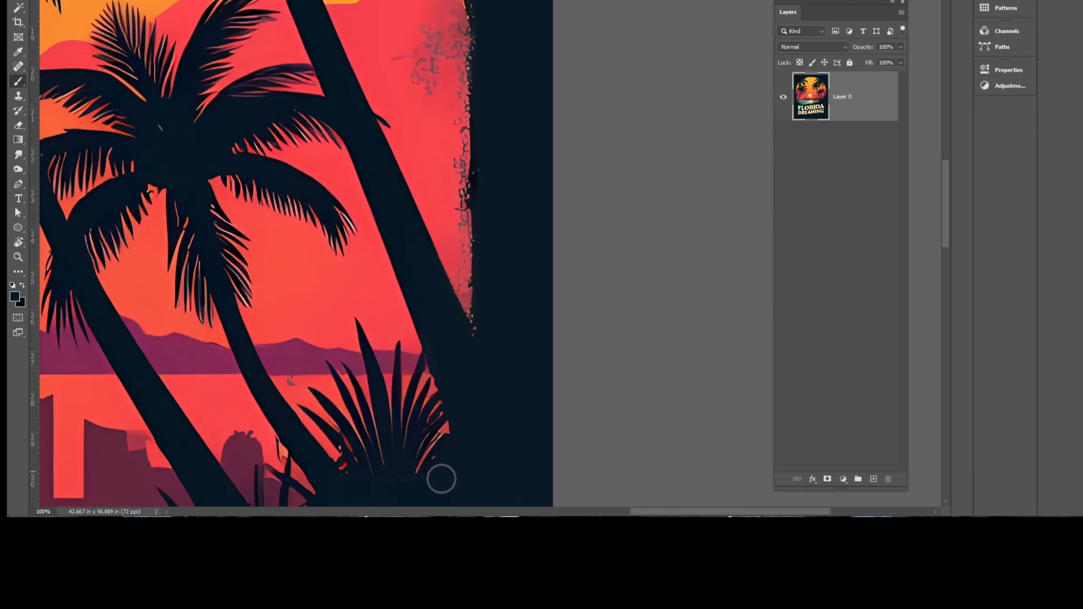
pyautogui.hotkey('ctrl', '0')
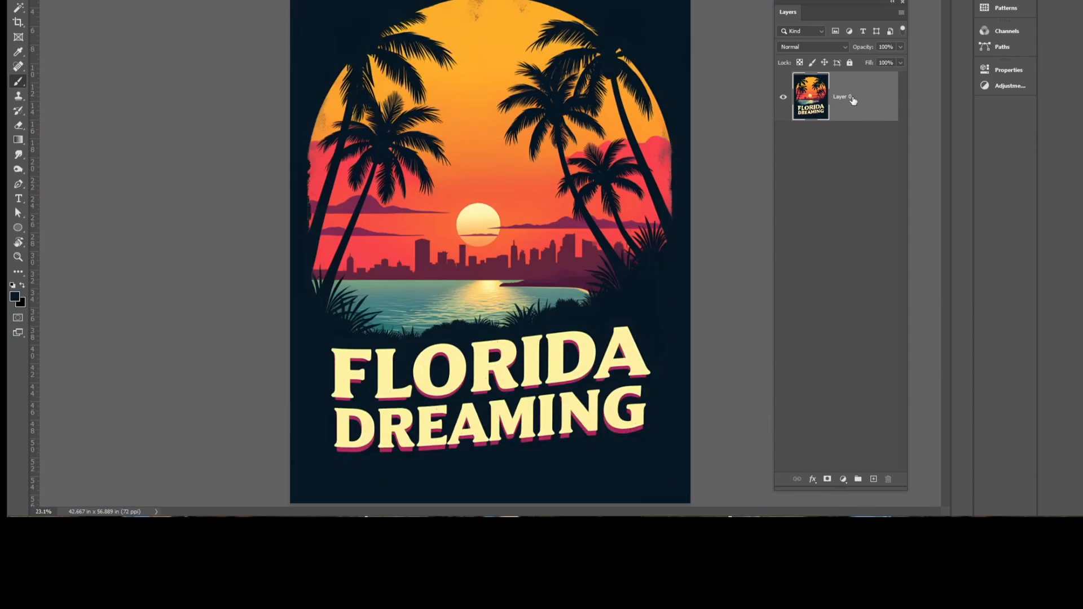
# - Select the navy background with Color Range by sampling it beside the sunset arch at a fuzziness of 44, and invert the selection
pyautogui.click(138, 0)
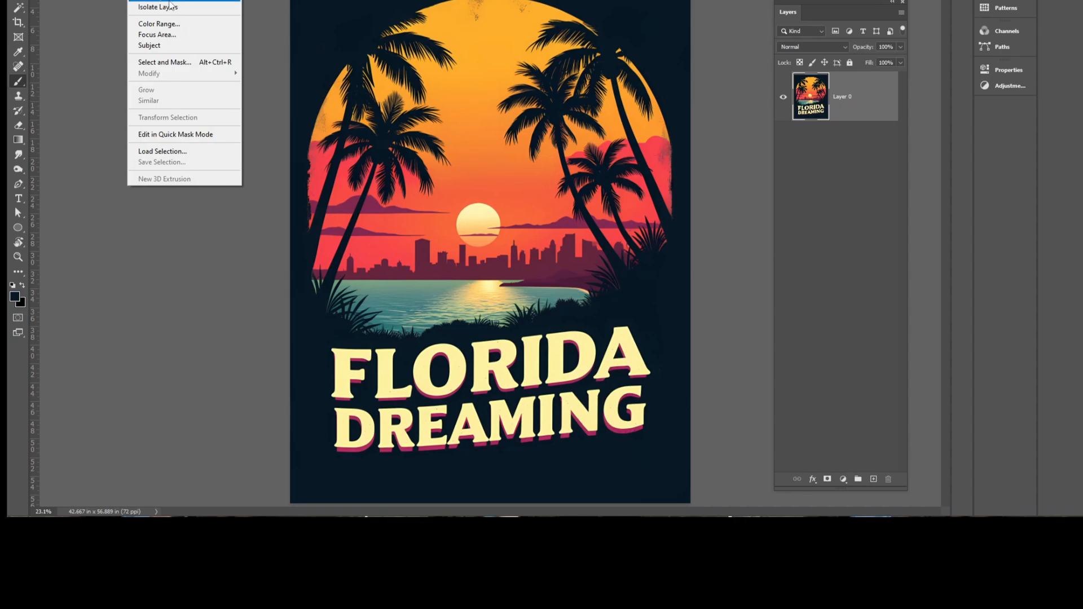
pyautogui.click(170, 24)
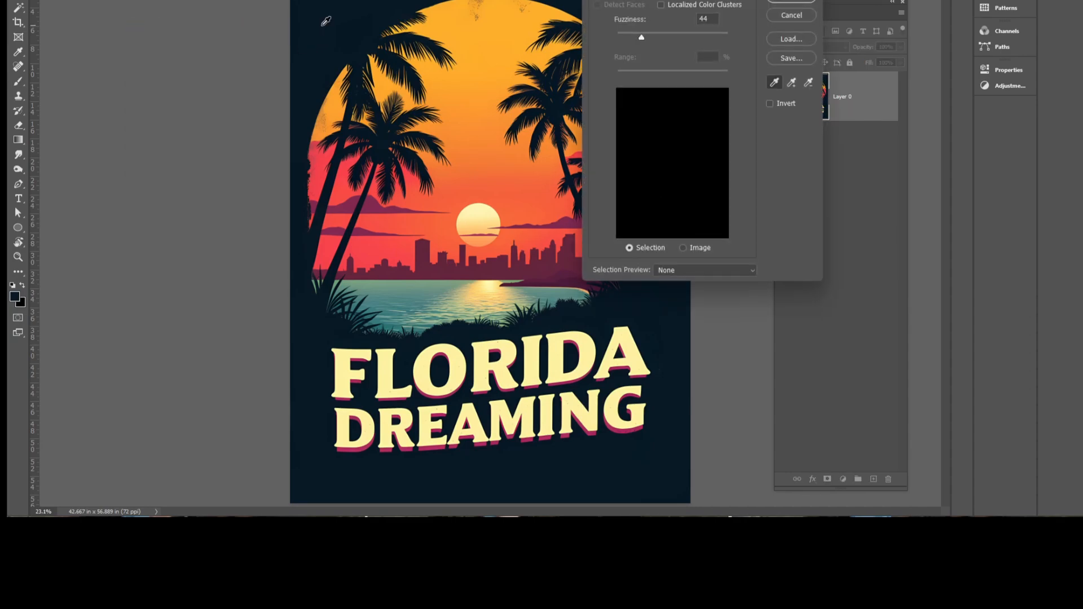
pyautogui.click(326, 21)
pyautogui.click(773, 2)
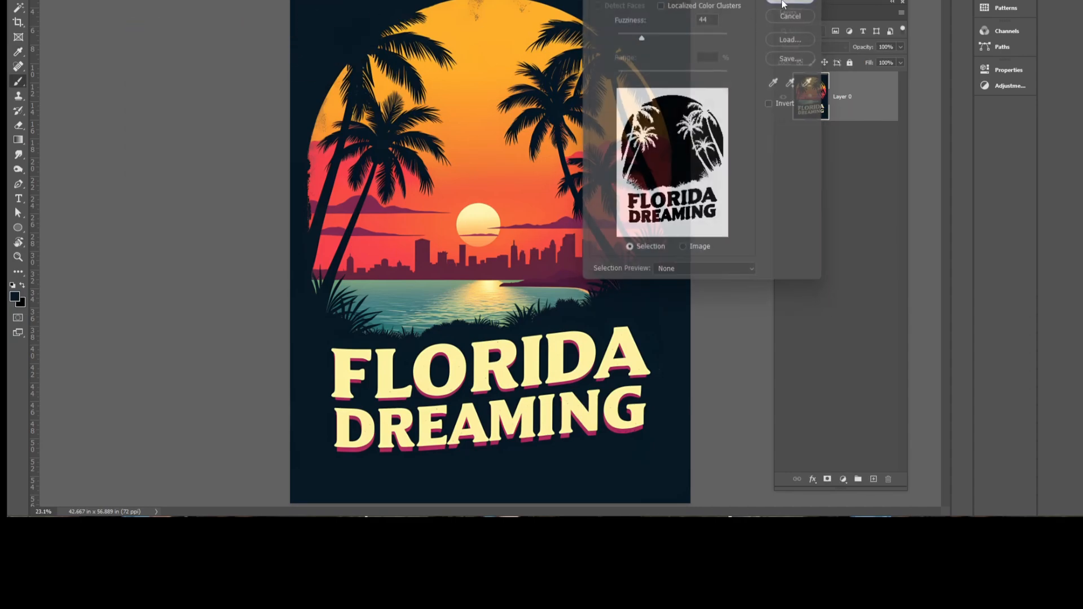
pyautogui.click(138, 0)
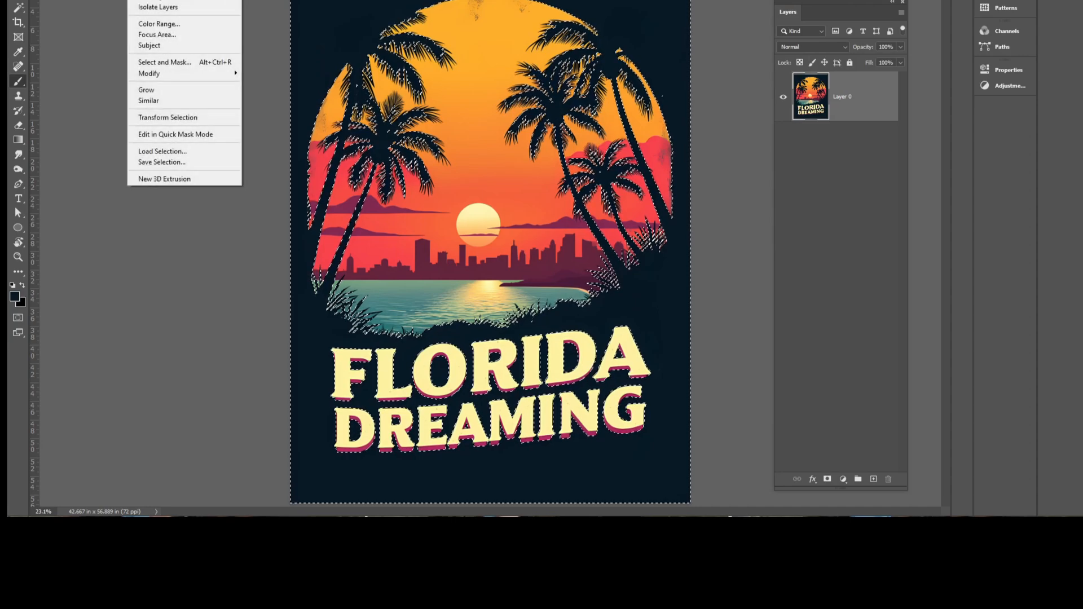
pyautogui.click(149, 0)
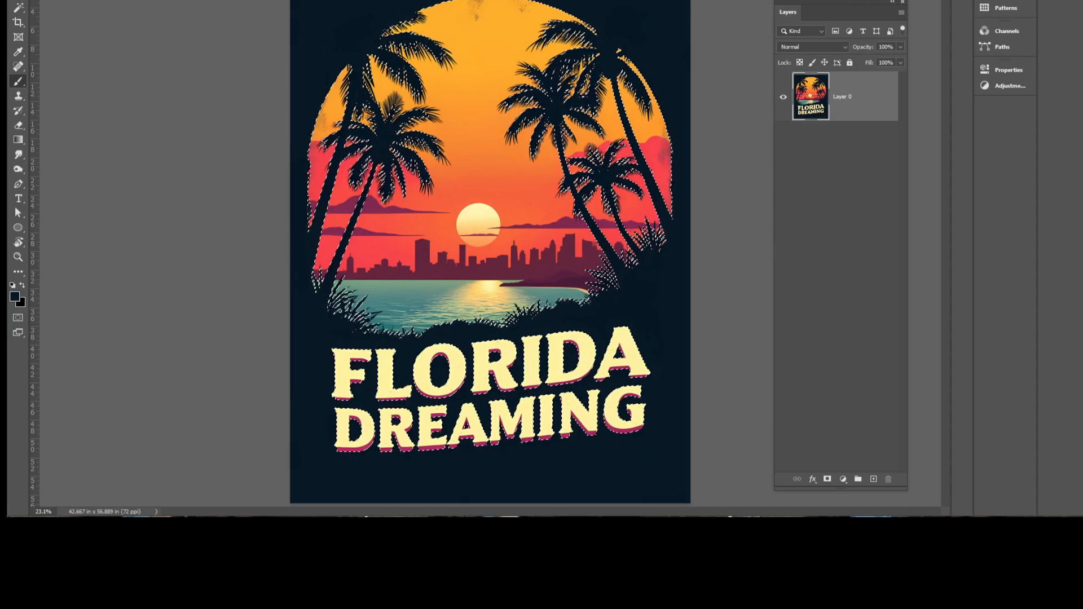
pyautogui.click(138, 0)
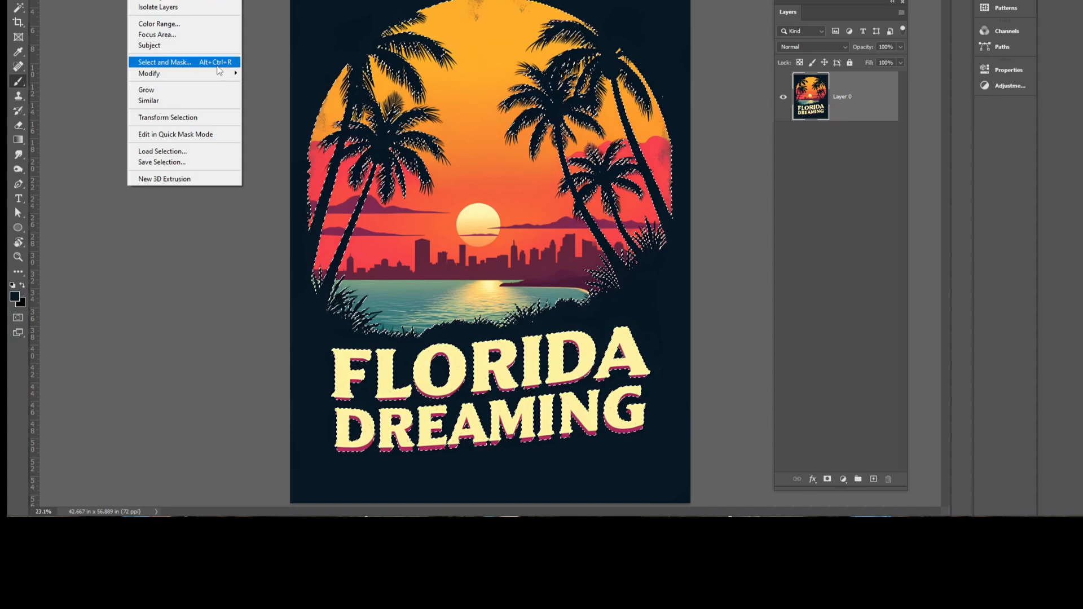
pyautogui.click(217, 63)
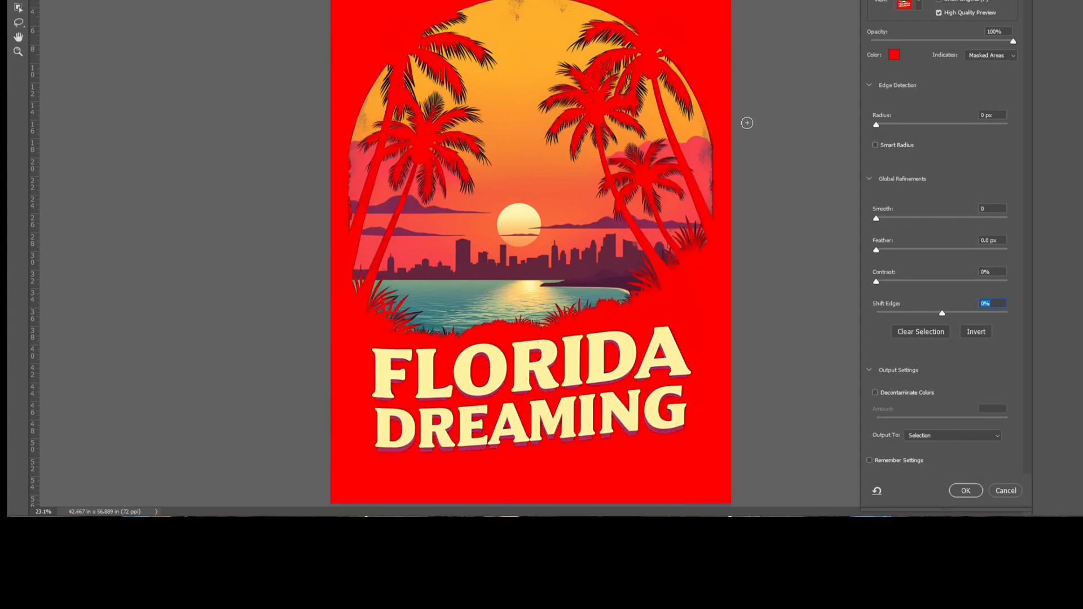
pyautogui.click(918, 4)
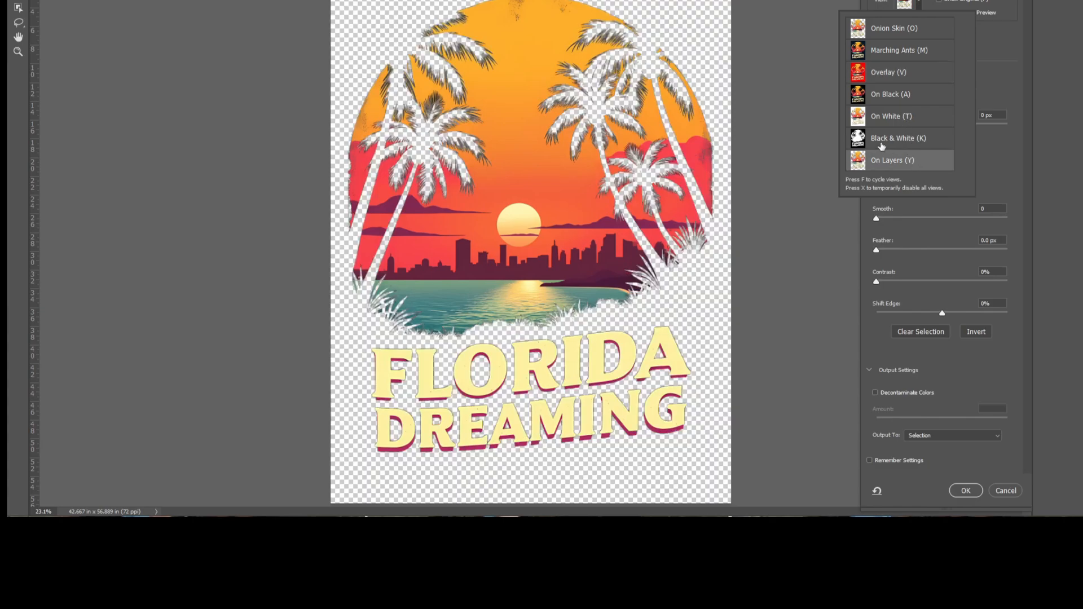
pyautogui.moveTo(942, 320); pyautogui.dragTo(933, 314)
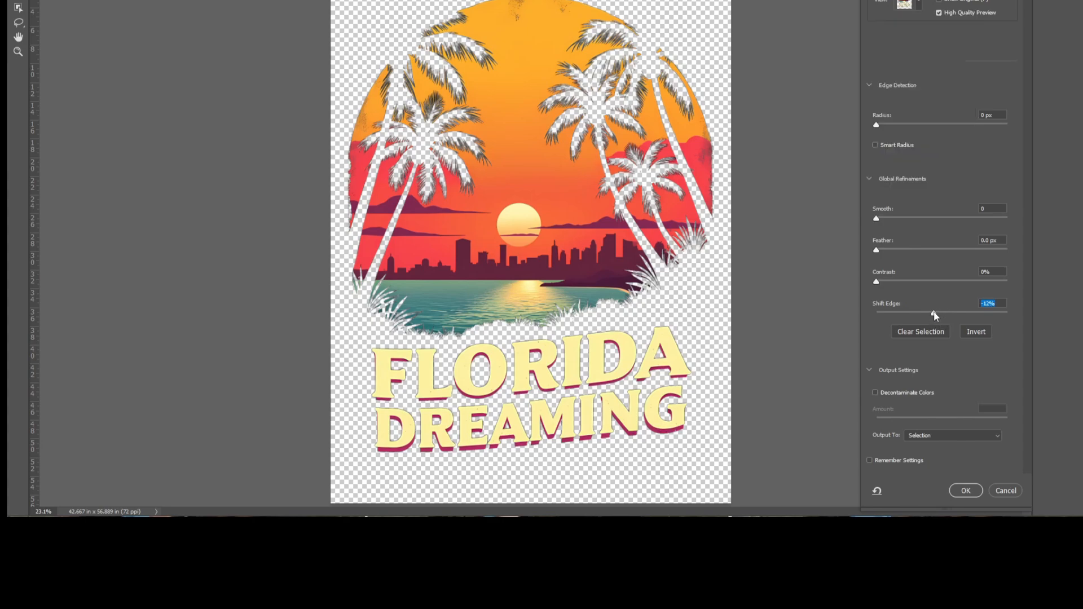
pyautogui.hotkey('ctrl', '+')
pyautogui.hotkey('ctrl', '+')
pyautogui.hotkey('ctrl', '+')
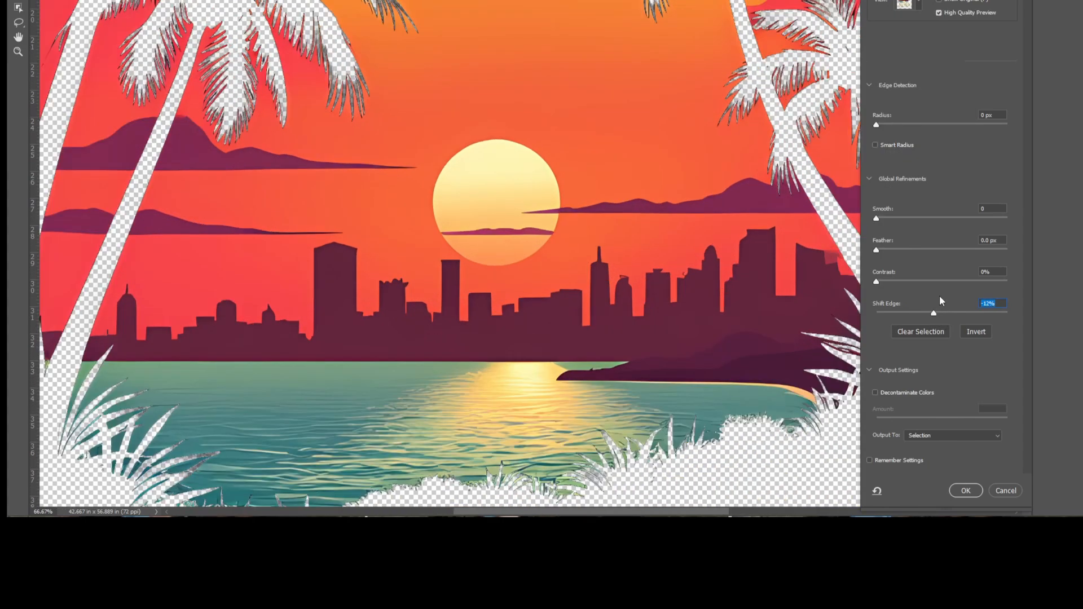
pyautogui.moveTo(397, 185); pyautogui.dragTo(589, 479)
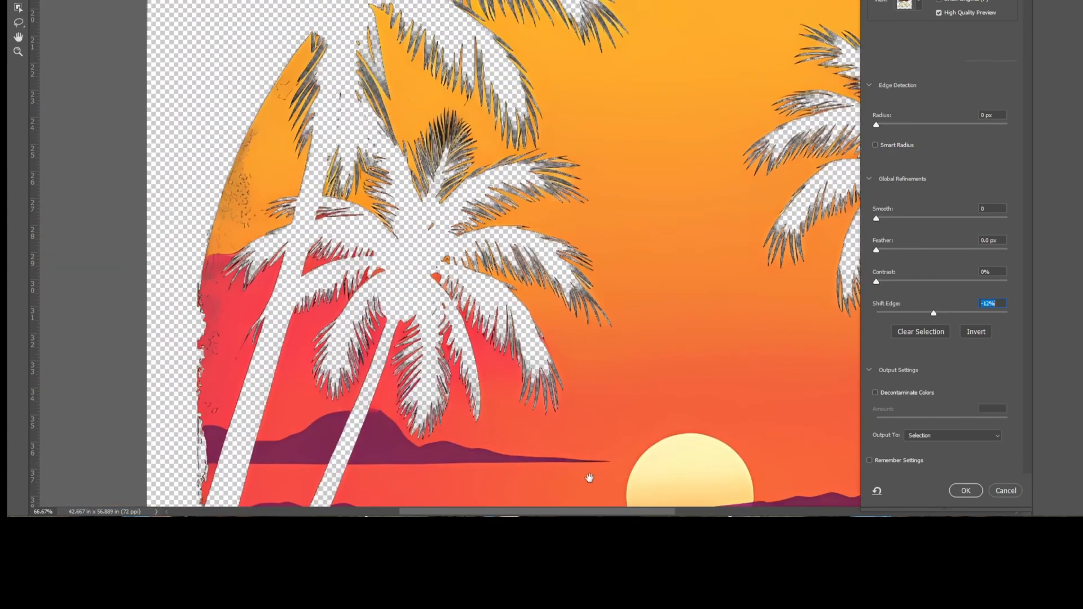
pyautogui.click(1012, 496)
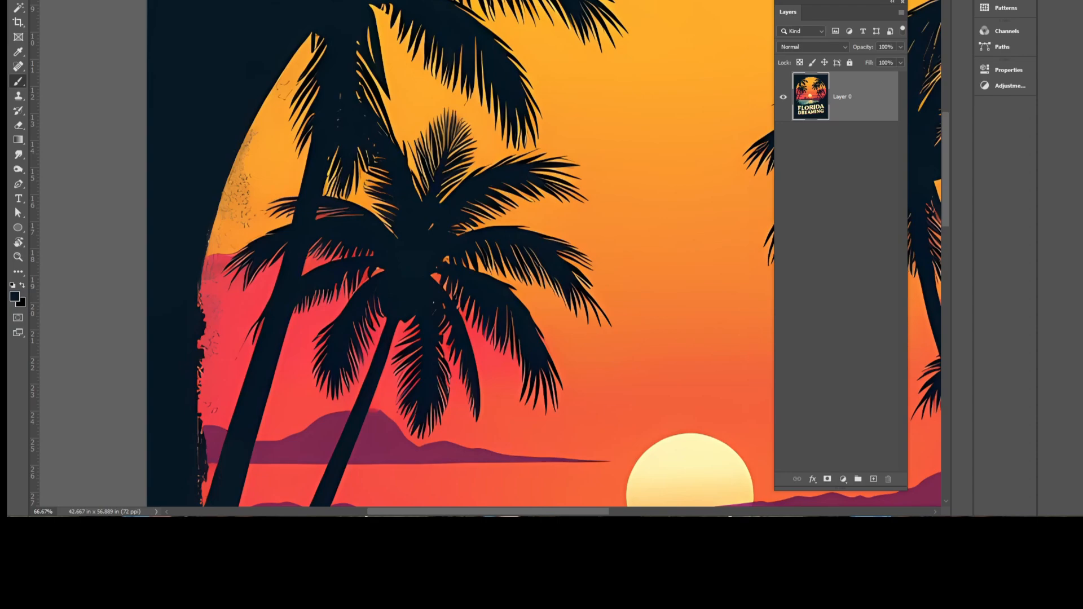
# - Reselect the navy background with Color Range at a fuzziness of 121 and invert the selection
pyautogui.click(170, 22)
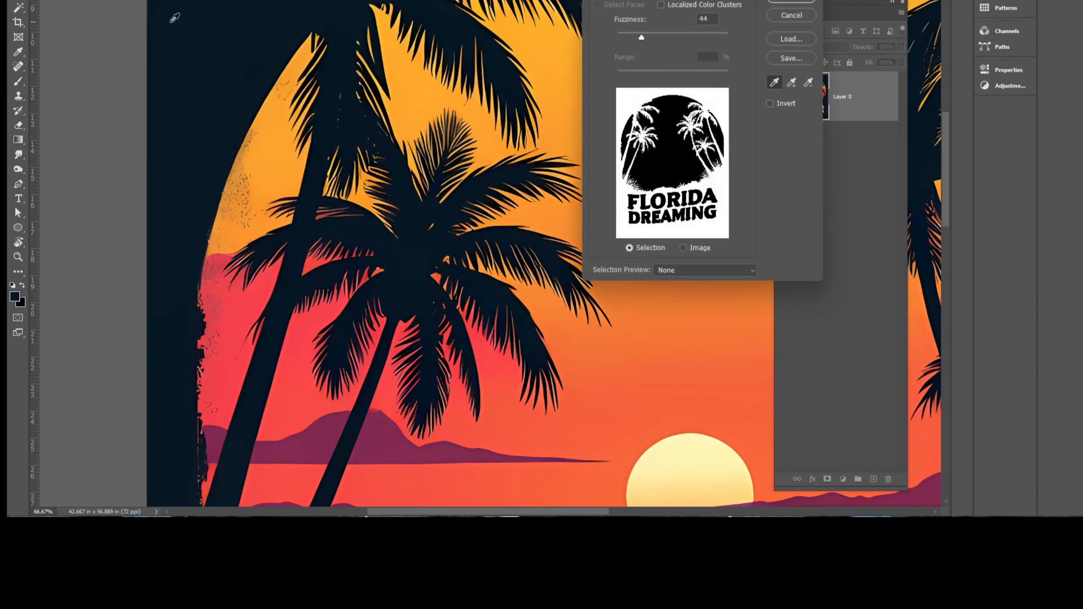
pyautogui.moveTo(641, 36); pyautogui.dragTo(677, 46)
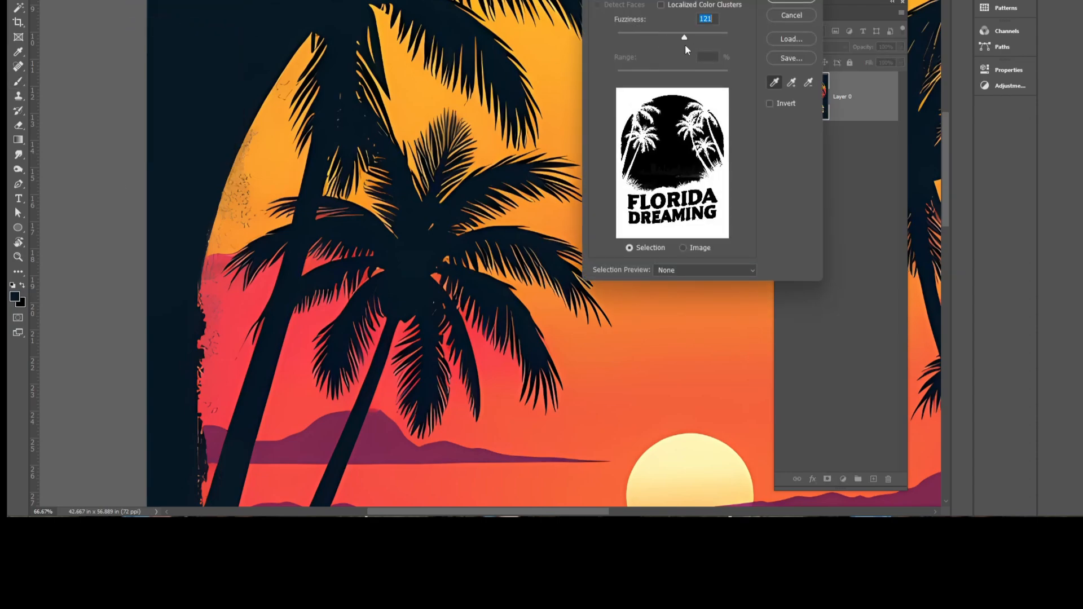
pyautogui.click(792, 2)
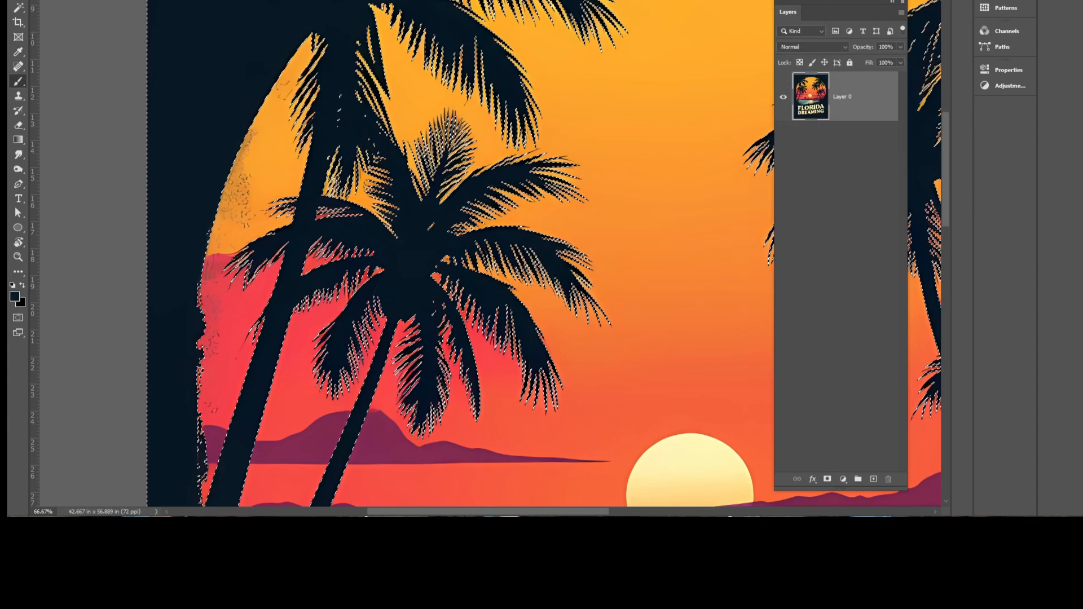
pyautogui.click(140, 0)
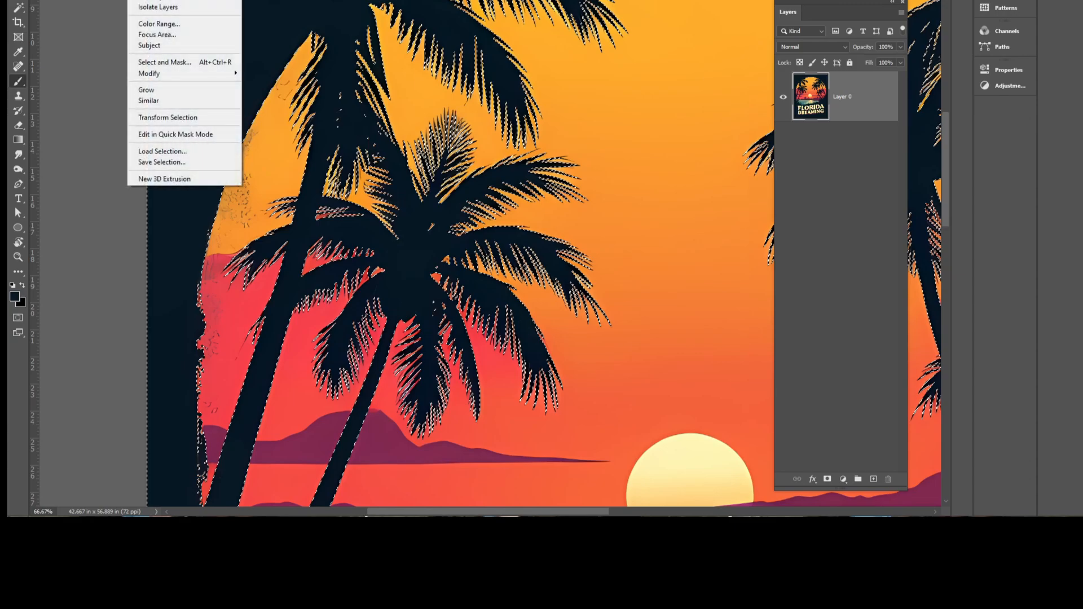
pyautogui.click(140, 0)
pyautogui.click(140, 0)
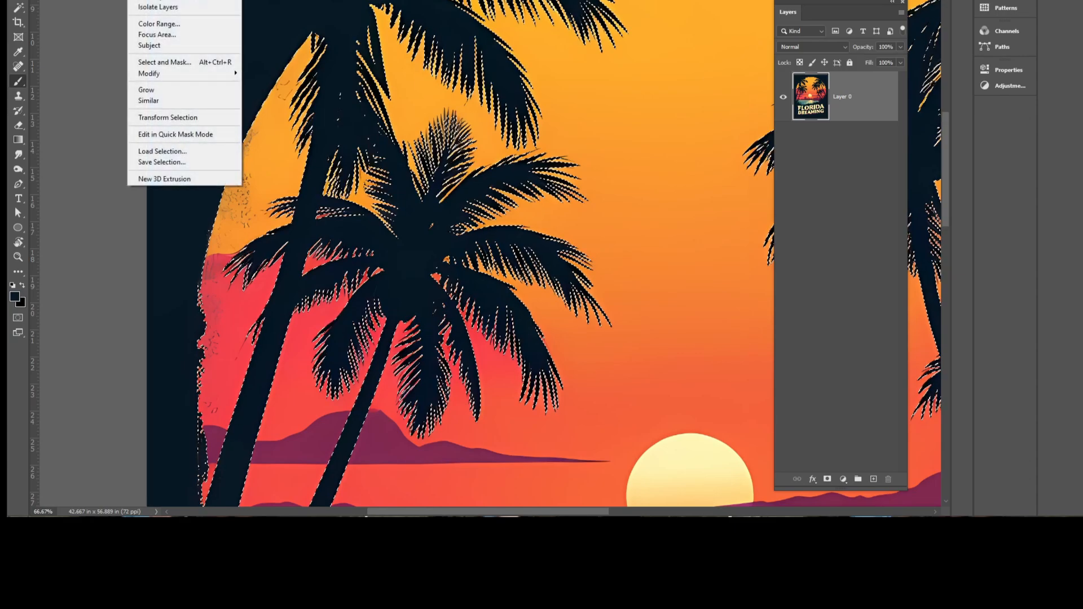
# - Output the inverted selection through Select and Mask to a new layer with a layer mask, and delete the original Layer 0
pyautogui.click(180, 62)
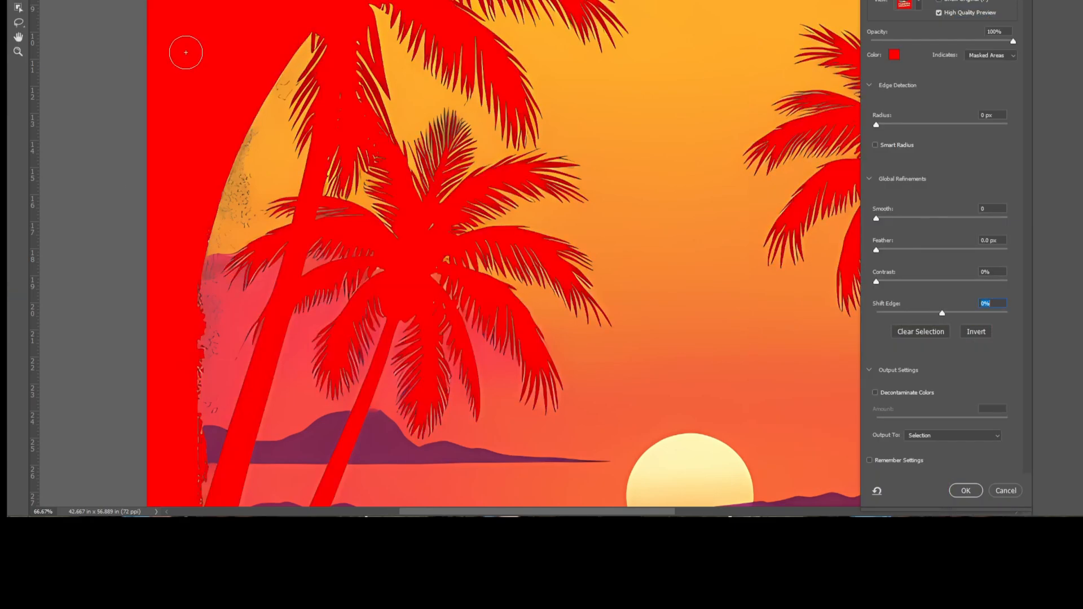
pyautogui.hotkey('ctrl', '-')
pyautogui.hotkey('ctrl', '-')
pyautogui.moveTo(527, 248); pyautogui.dragTo(273, 90)
pyautogui.moveTo(451, 332); pyautogui.dragTo(536, 225)
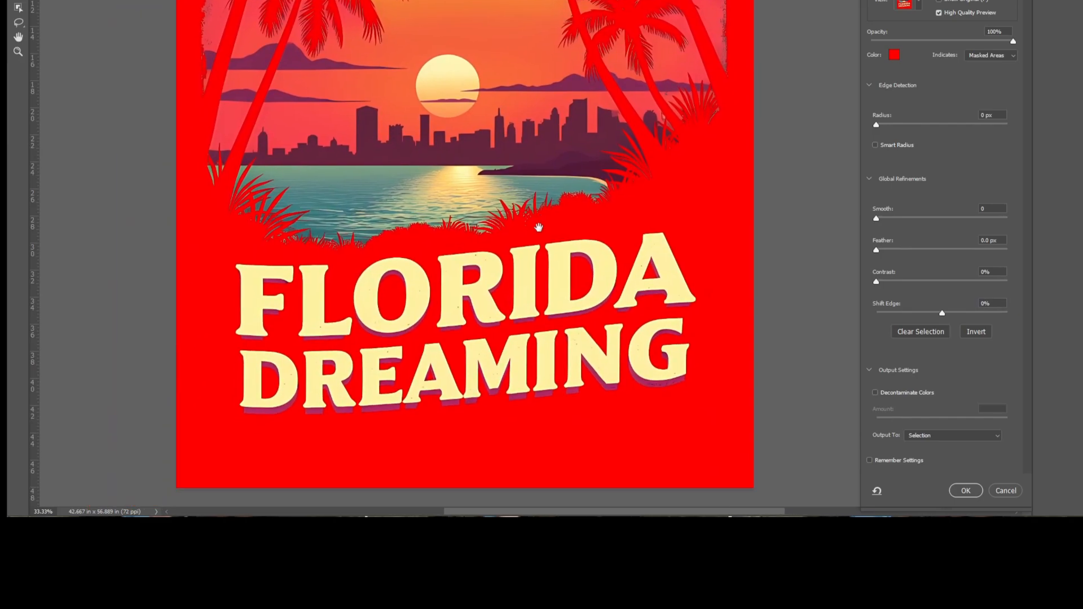
pyautogui.click(953, 436)
pyautogui.click(931, 471)
pyautogui.click(965, 491)
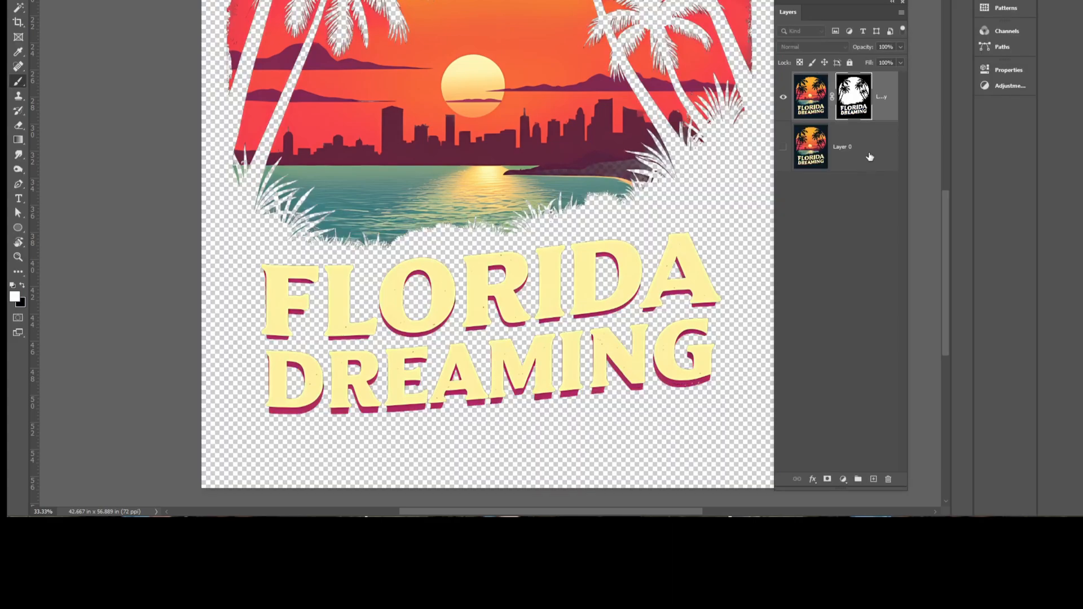
pyautogui.hotkey('ctrl', '0')
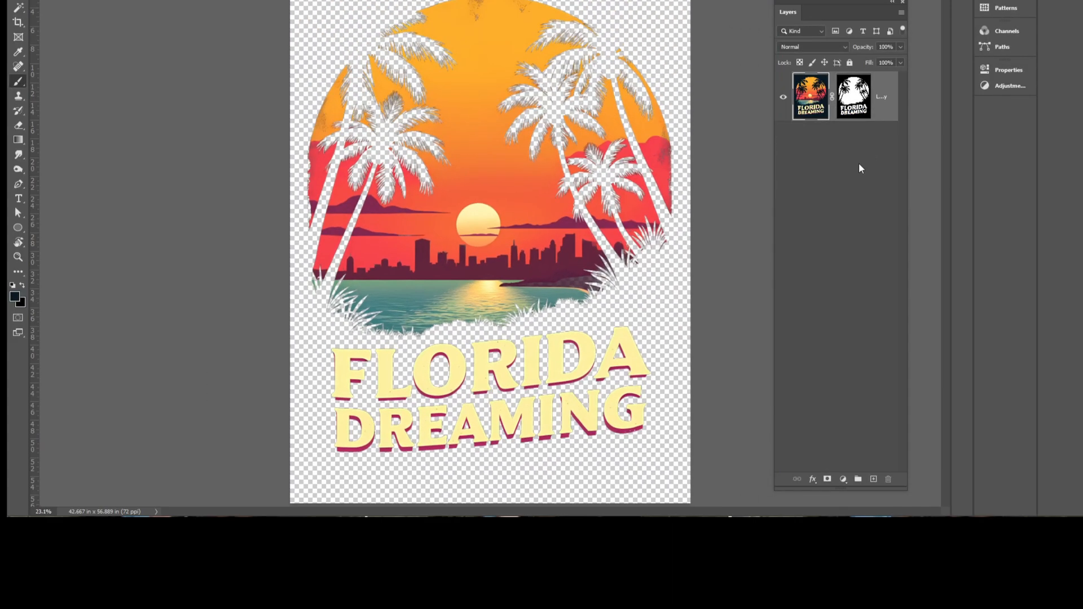
# - Add a solid color fill layer in 081925 and place it below the masked FLORIDA DREAMING artwork
pyautogui.hotkey('ctrl', 't')
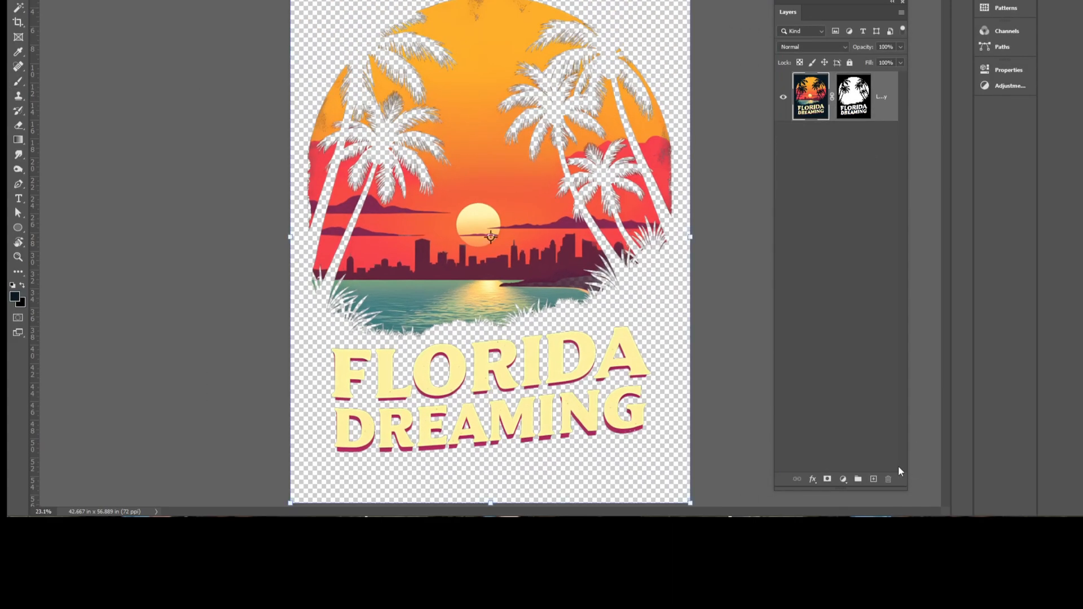
pyautogui.click(843, 479)
pyautogui.click(872, 282)
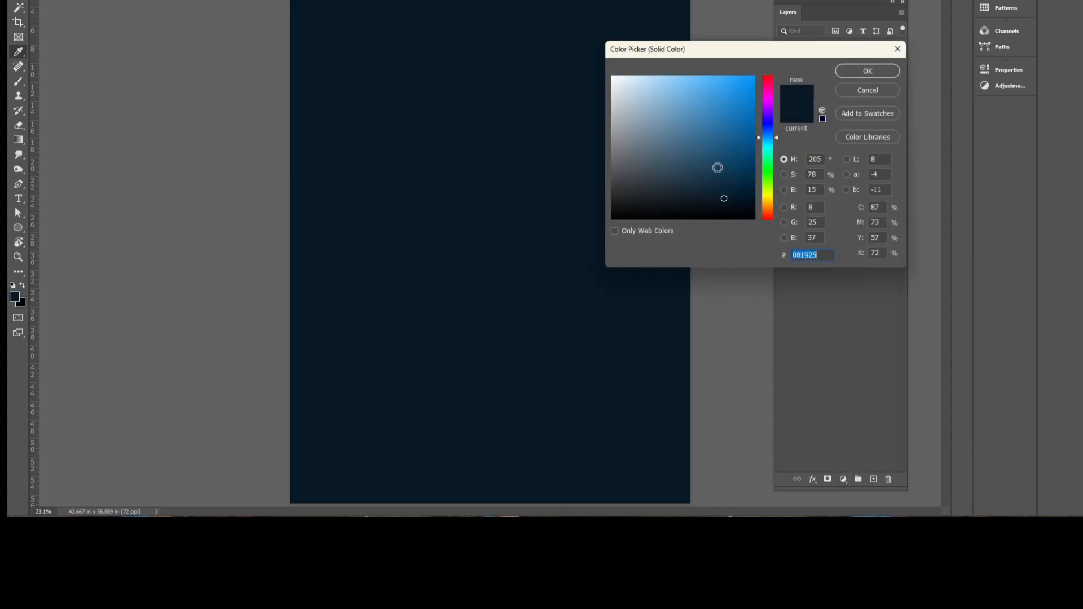
pyautogui.press('Return')
pyautogui.moveTo(810, 100); pyautogui.dragTo(812, 220)
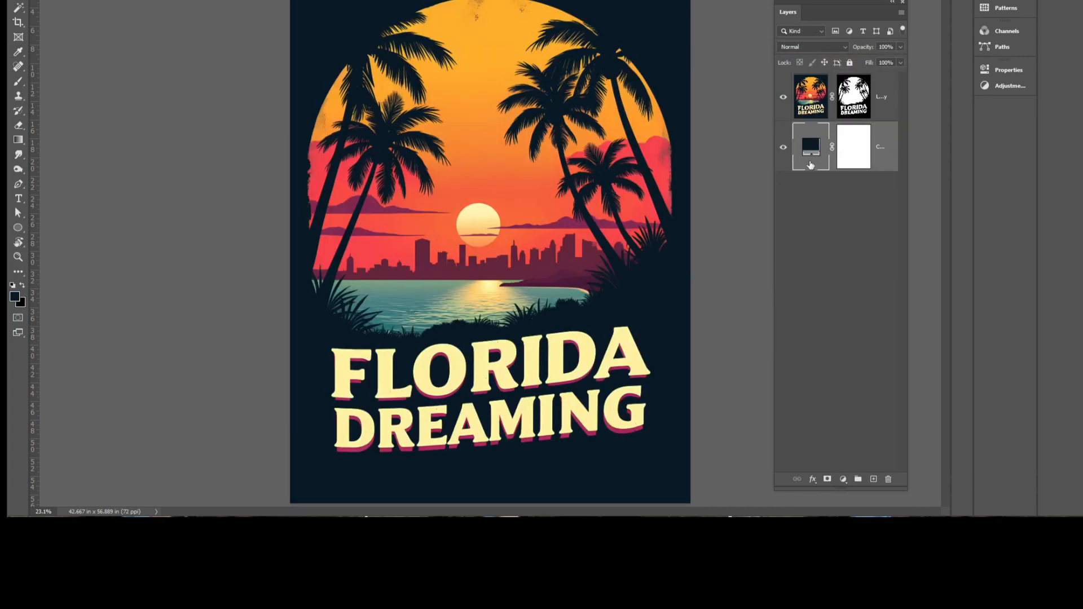
# - Try a brighter navy and black 000000 as the fill color behind the artwork, and delete the fill layer
pyautogui.doubleClick(804, 150)
pyautogui.moveTo(773, 45); pyautogui.dragTo(844, 23)
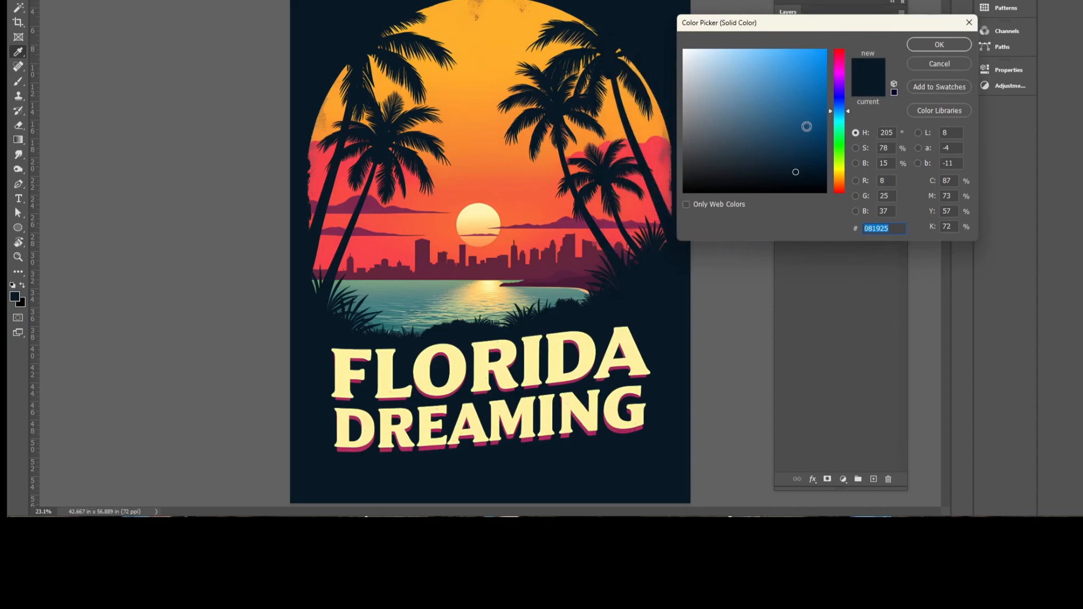
pyautogui.click(818, 115)
pyautogui.moveTo(818, 115); pyautogui.dragTo(838, 165)
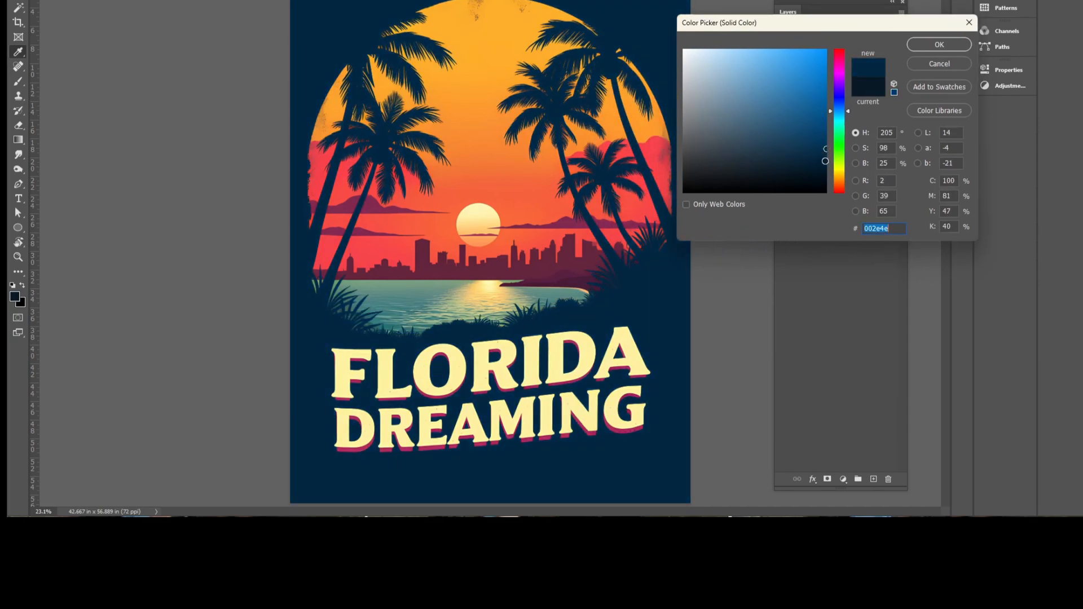
pyautogui.moveTo(841, 114)
pyautogui.mouseDown()
pyautogui.moveTo(846, 51)
pyautogui.moveTo(849, 223)
pyautogui.mouseUp()
pyautogui.moveTo(777, 181); pyautogui.dragTo(827, 217)
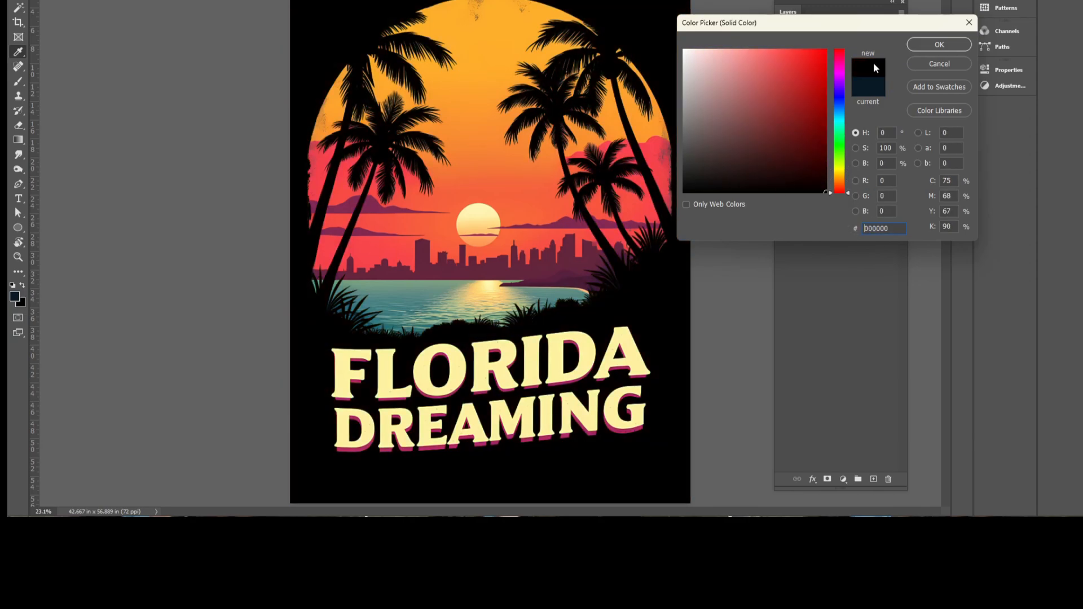
pyautogui.click(923, 48)
pyautogui.press('Delete')
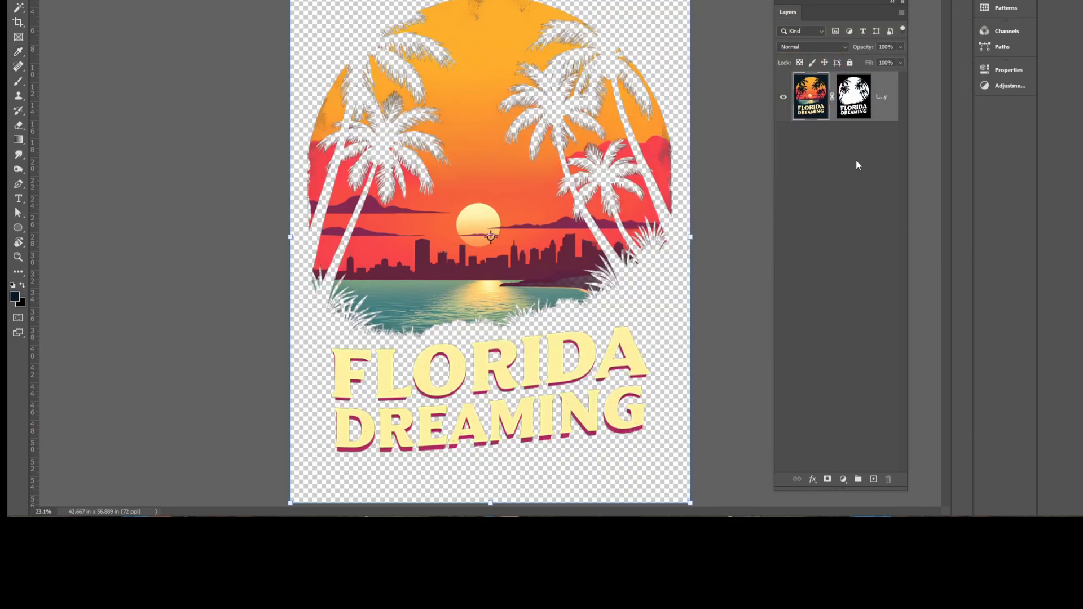
# - Crop the canvas tightly around the sunset scene and lettering to about 39.6 by 49.9 inches
pyautogui.click(18, 21)
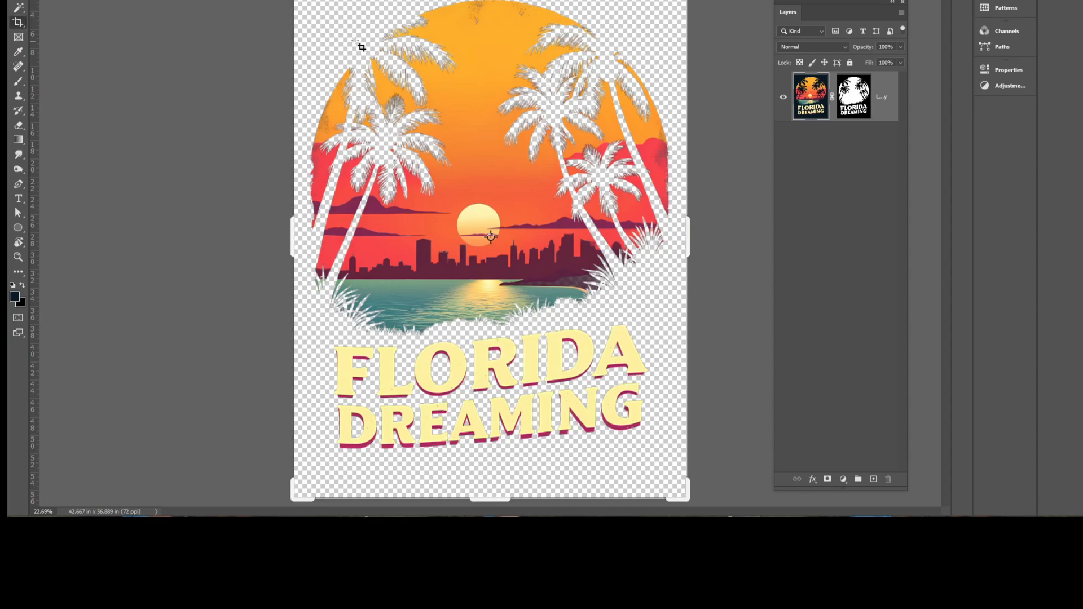
pyautogui.moveTo(321, 1); pyautogui.dragTo(679, 464)
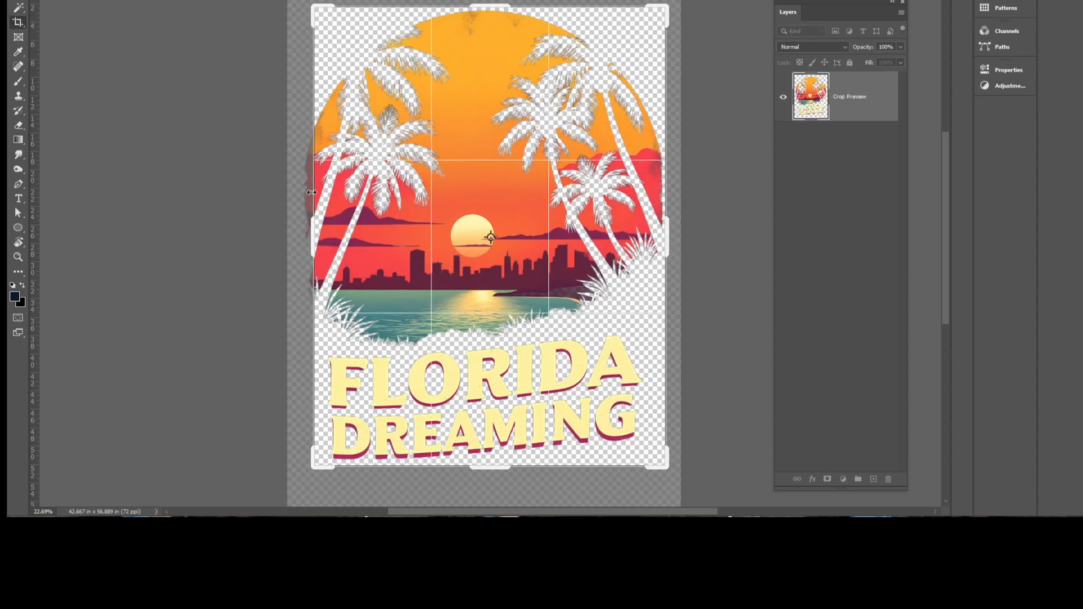
pyautogui.moveTo(319, 194); pyautogui.dragTo(305, 194)
pyautogui.press('Return')
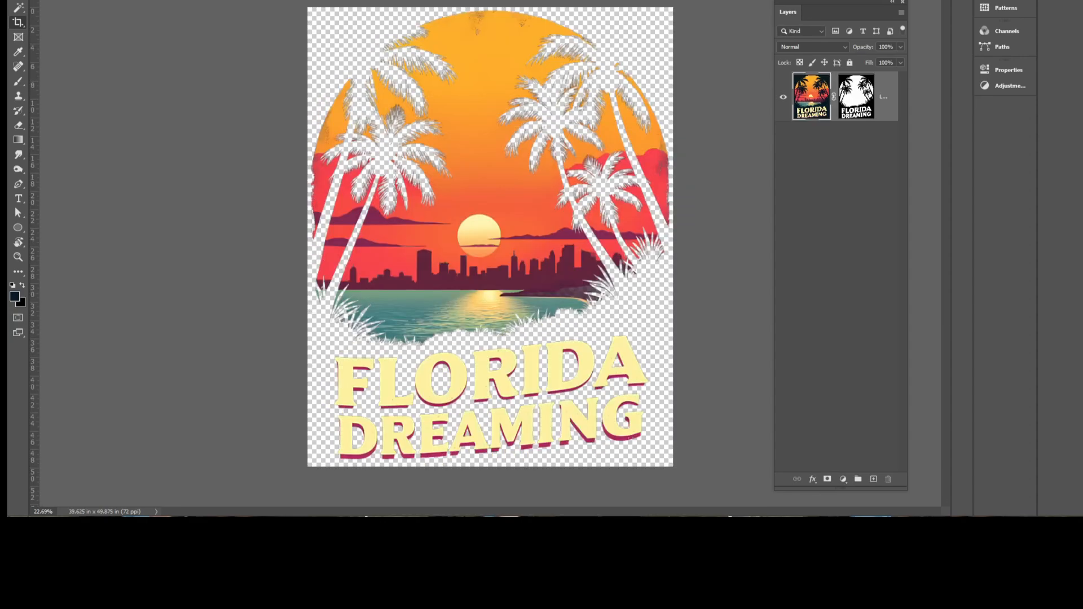
# - Disable the artwork's layer mask and enable it again to compare the cutout with the original image
pyautogui.press('v')
pyautogui.keyDown('shift'); pyautogui.click(862, 101); pyautogui.keyUp('shift')
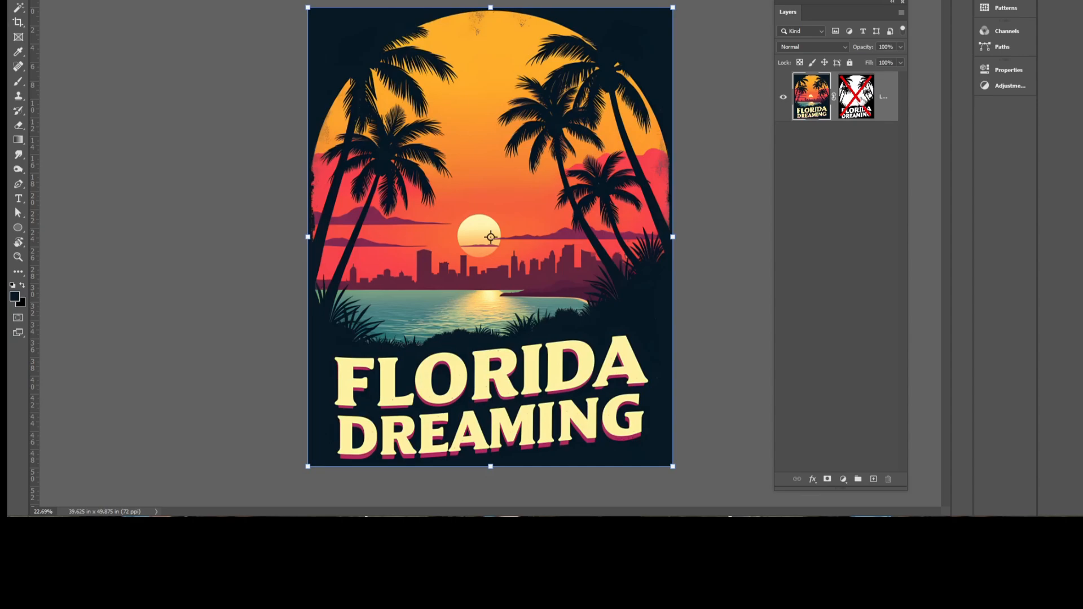
pyautogui.keyDown('shift'); pyautogui.click(862, 101); pyautogui.keyUp('shift')
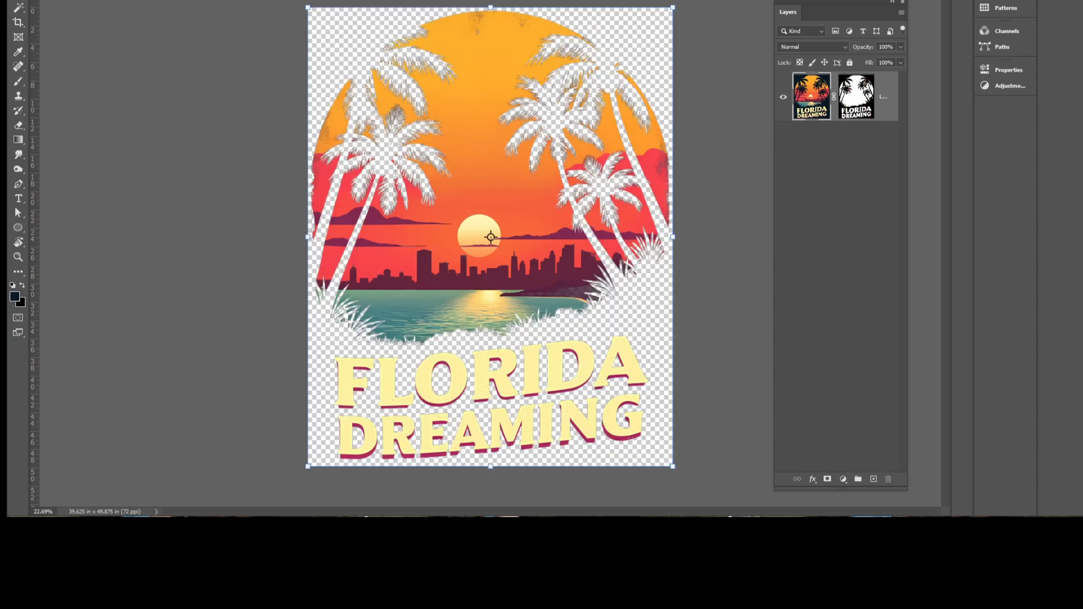
# - Open the upscaled FLORIDA DREAMS PNG from the florida folder and unlock its background layer
pyautogui.hotkey('alt', 'Tab')
pyautogui.doubleClick(278, 345)
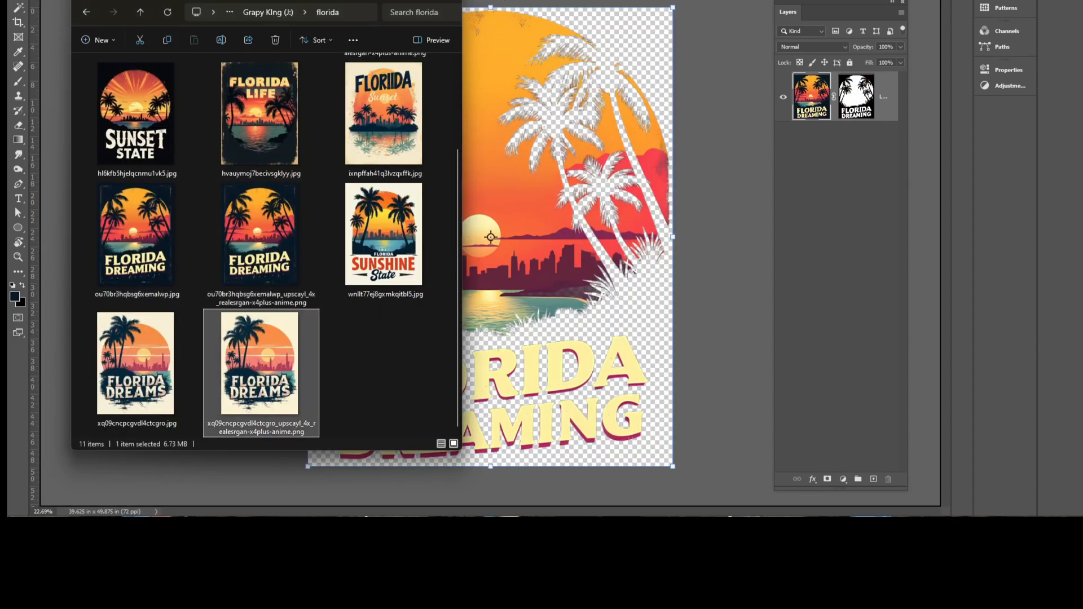
pyautogui.hotkey('ctrl', '+')
pyautogui.hotkey('ctrl', '+')
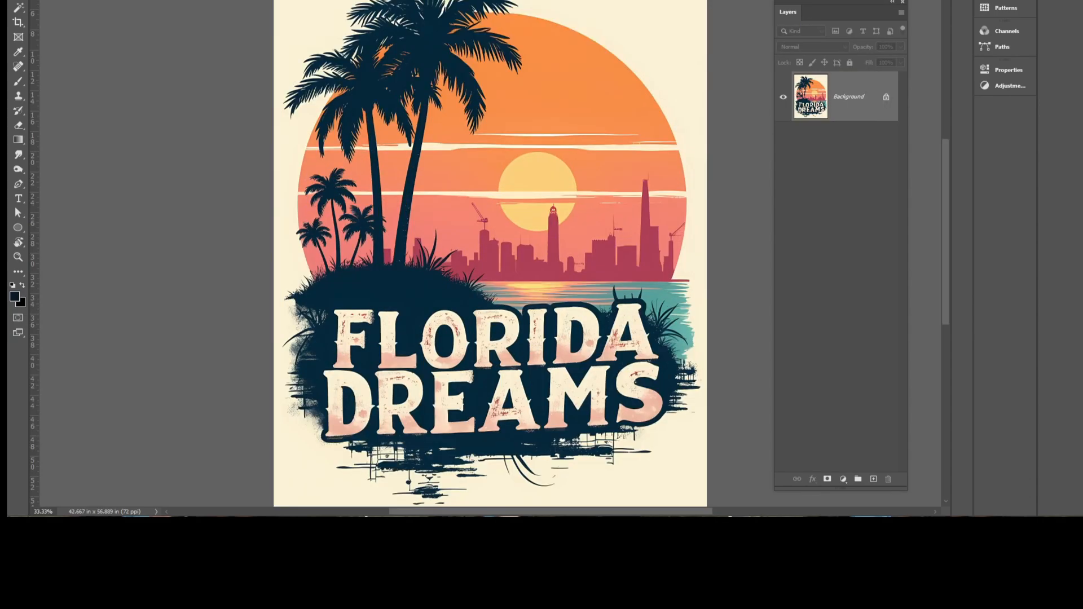
pyautogui.moveTo(544, 130); pyautogui.dragTo(474, 251)
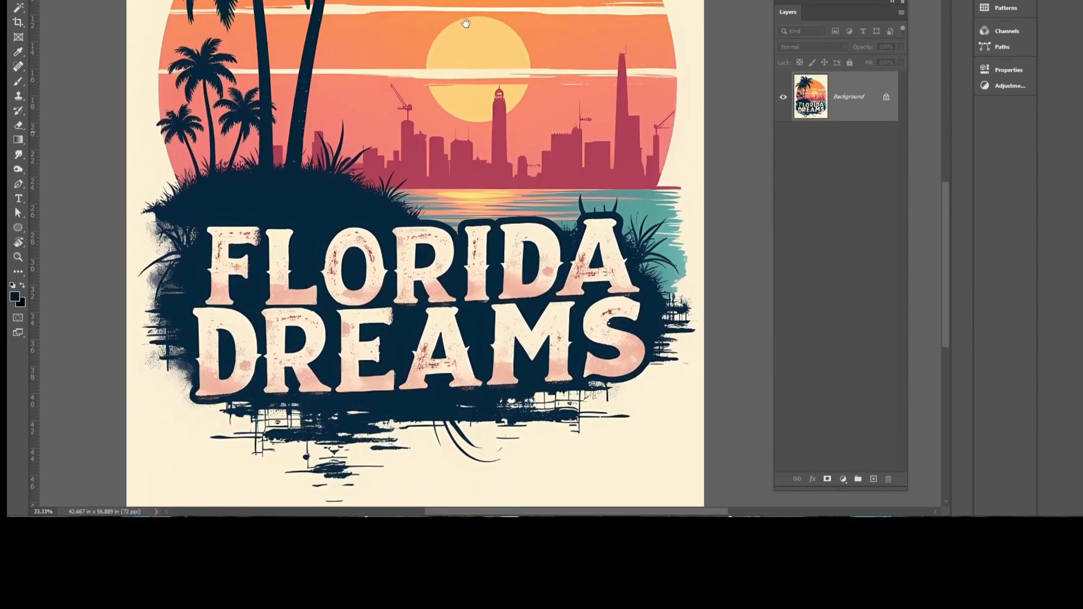
pyautogui.click(886, 100)
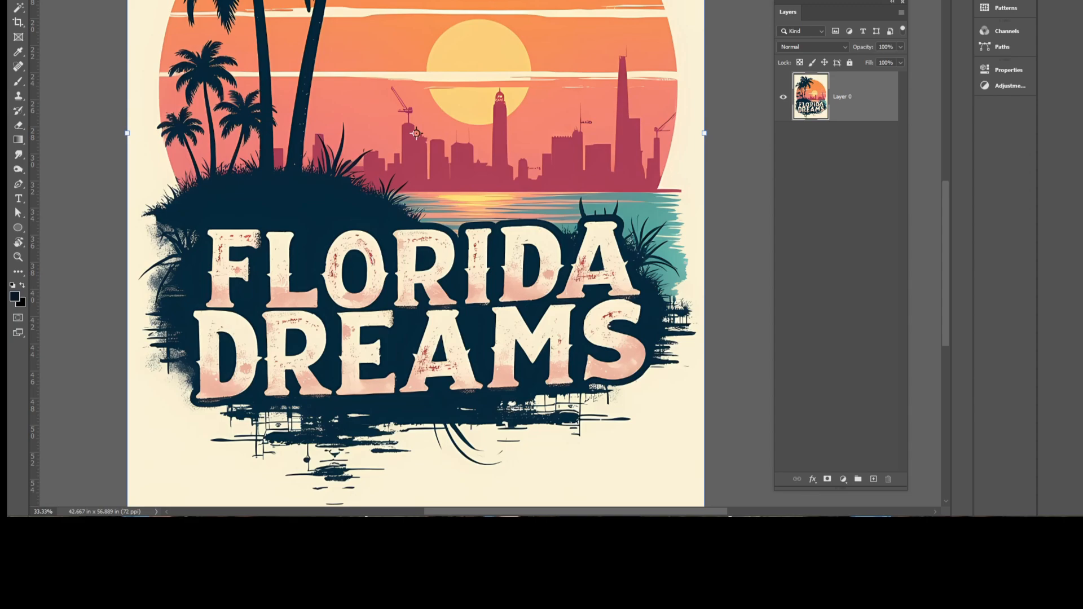
# - Select the cream background with Color Range by sampling it beside the FLORIDA DREAMS artwork and lowering the fuzziness below 86
pyautogui.click(170, 24)
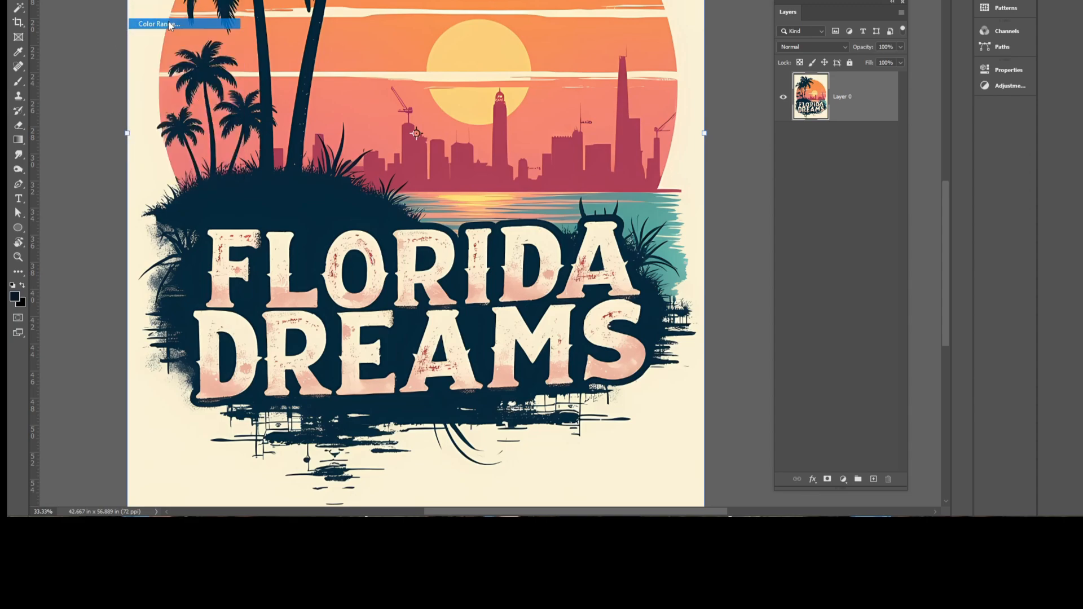
pyautogui.click(155, 48)
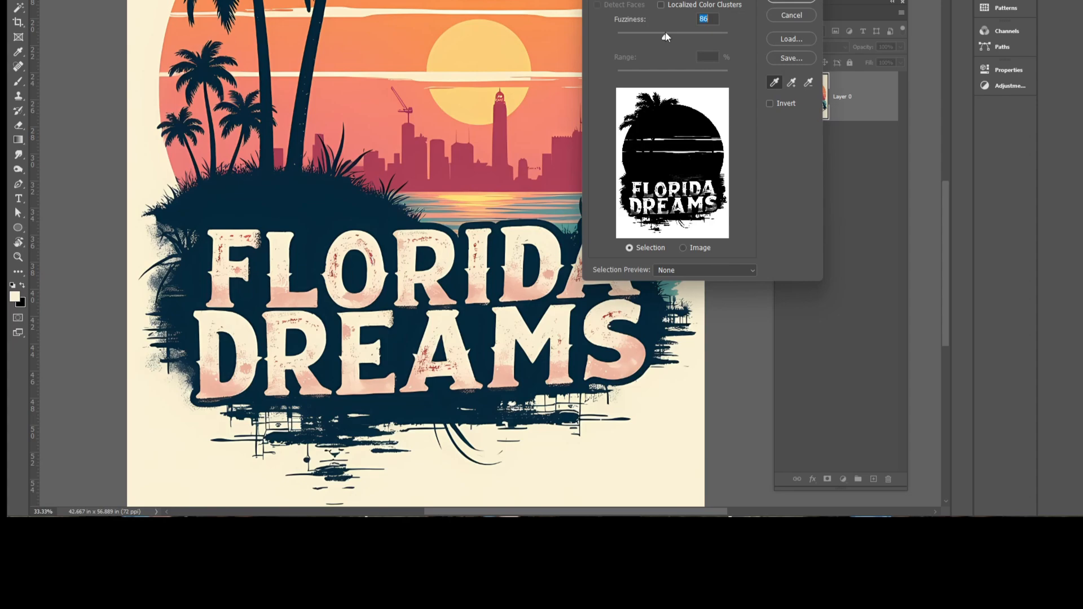
pyautogui.moveTo(664, 34); pyautogui.dragTo(652, 35)
pyautogui.click(788, 3)
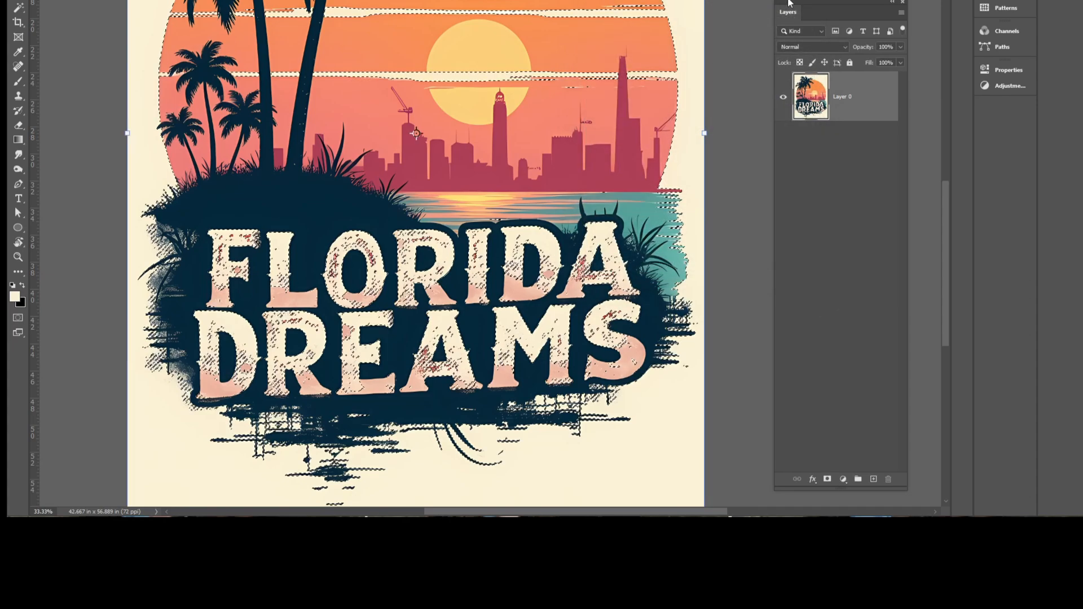
# - Invert the cream background selection to select the FLORIDA DREAMS artwork
pyautogui.click(159, 2)
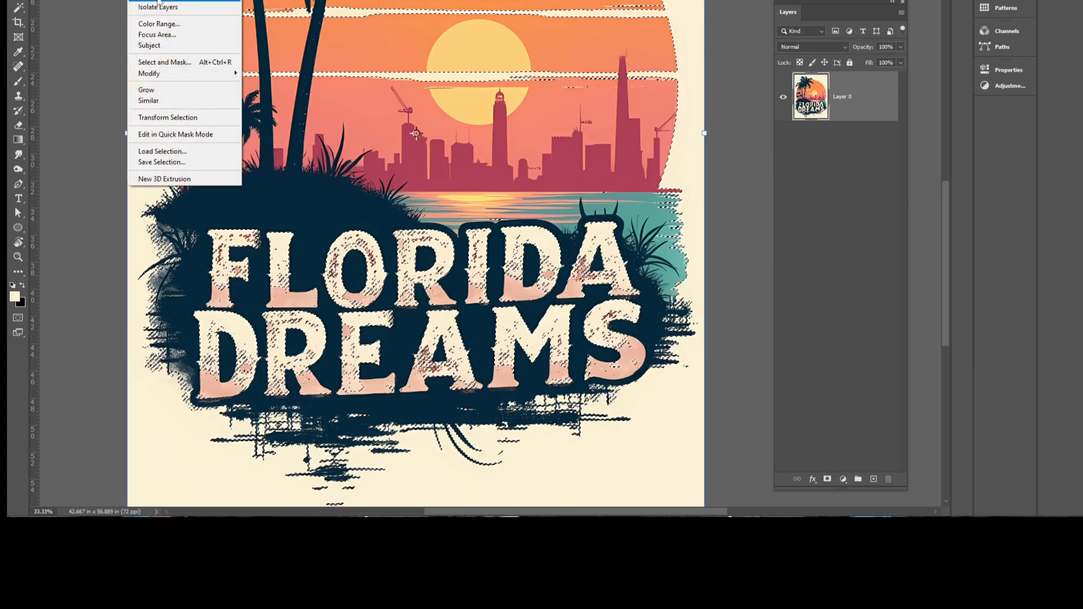
pyautogui.click(158, 1)
pyautogui.click(159, 1)
# - Refine the artwork selection in Select and Mask with Shift Edge at -11% and output it to a new layer with a layer mask
pyautogui.click(185, 62)
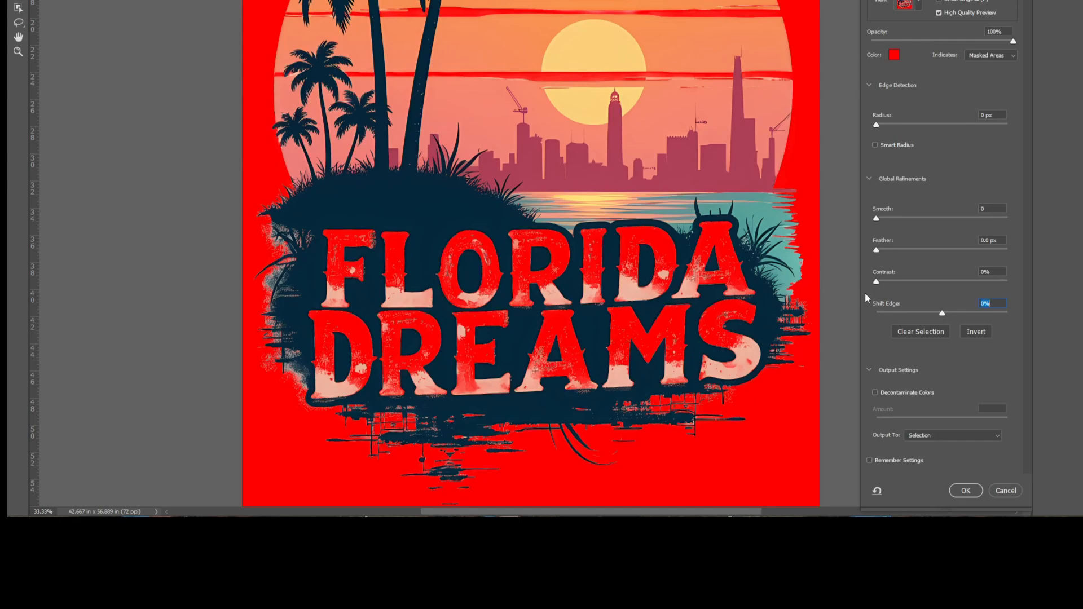
pyautogui.click(935, 313)
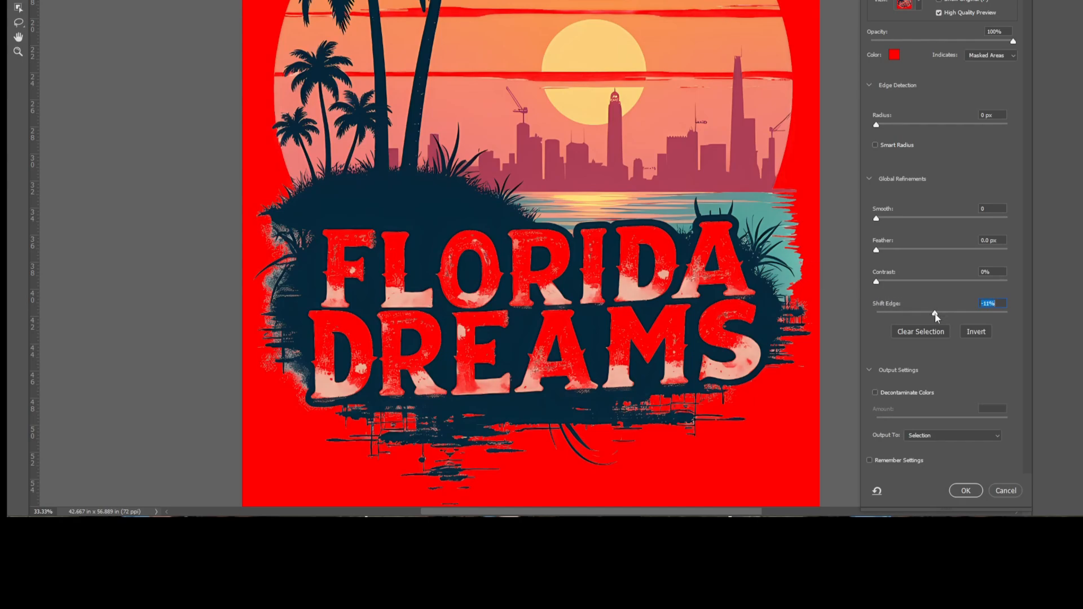
pyautogui.moveTo(531, 108); pyautogui.dragTo(448, 144)
pyautogui.click(942, 437)
pyautogui.click(960, 470)
pyautogui.click(968, 490)
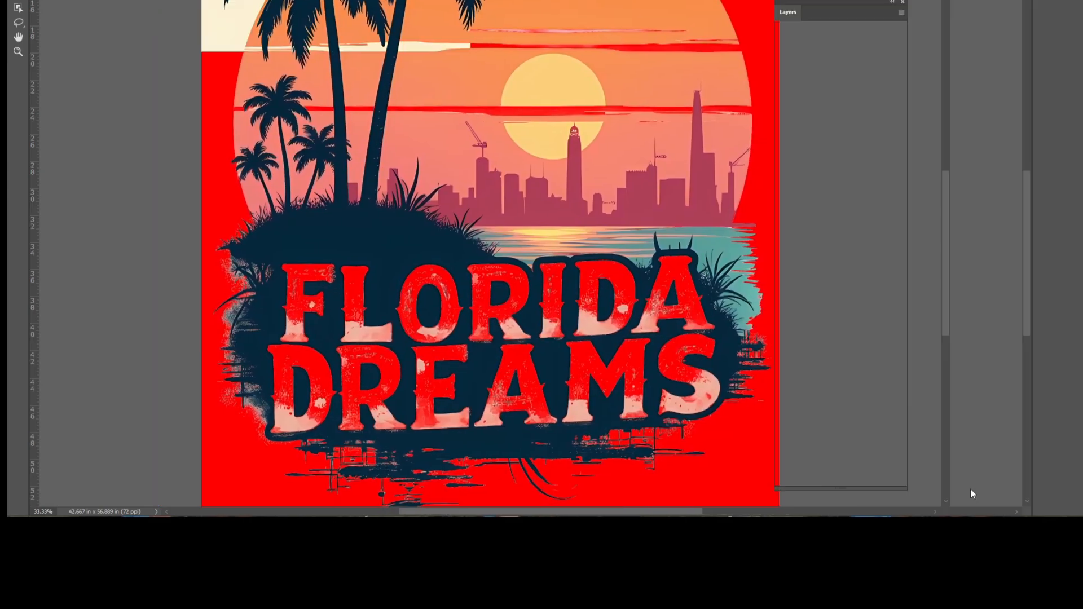
# - Remove the hidden original layer, keeping only the masked FLORIDA DREAMS copy
pyautogui.press('Delete')
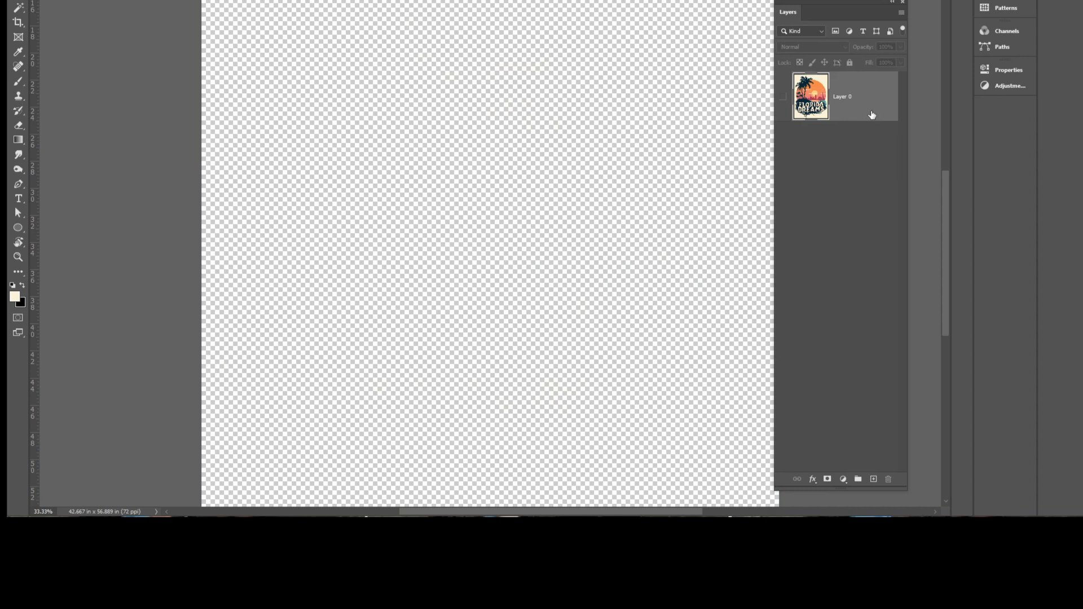
pyautogui.hotkey('ctrl', 'z')
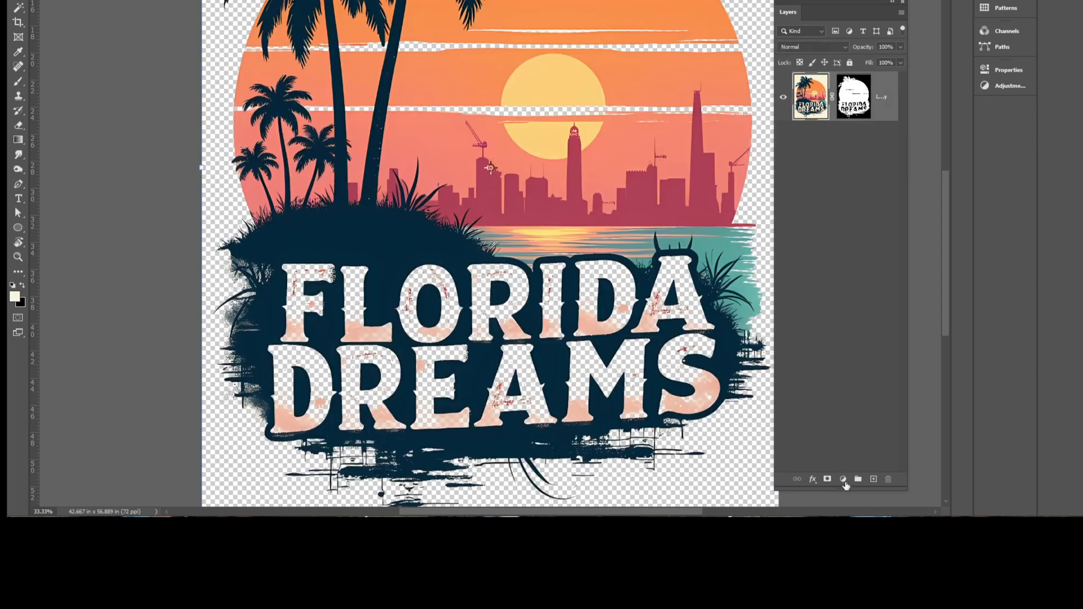
# - Check the cutout against a white Solid Color fill layer placed beneath the masked artwork, and delete that fill layer
pyautogui.click(844, 479)
pyautogui.click(881, 285)
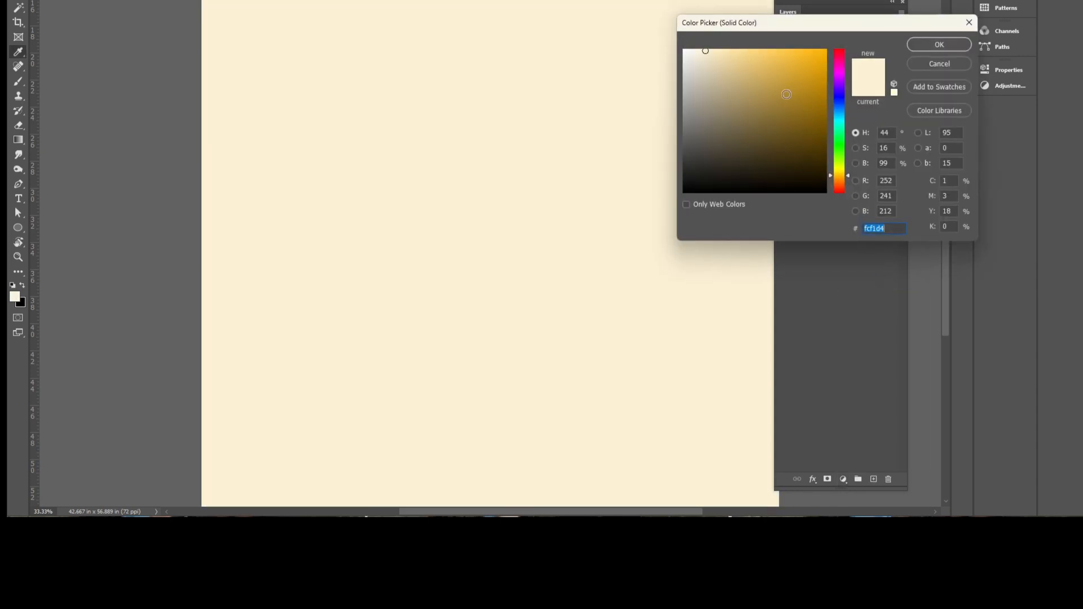
pyautogui.moveTo(786, 94); pyautogui.dragTo(641, 28)
pyautogui.press('Return')
pyautogui.moveTo(831, 101); pyautogui.dragTo(834, 183)
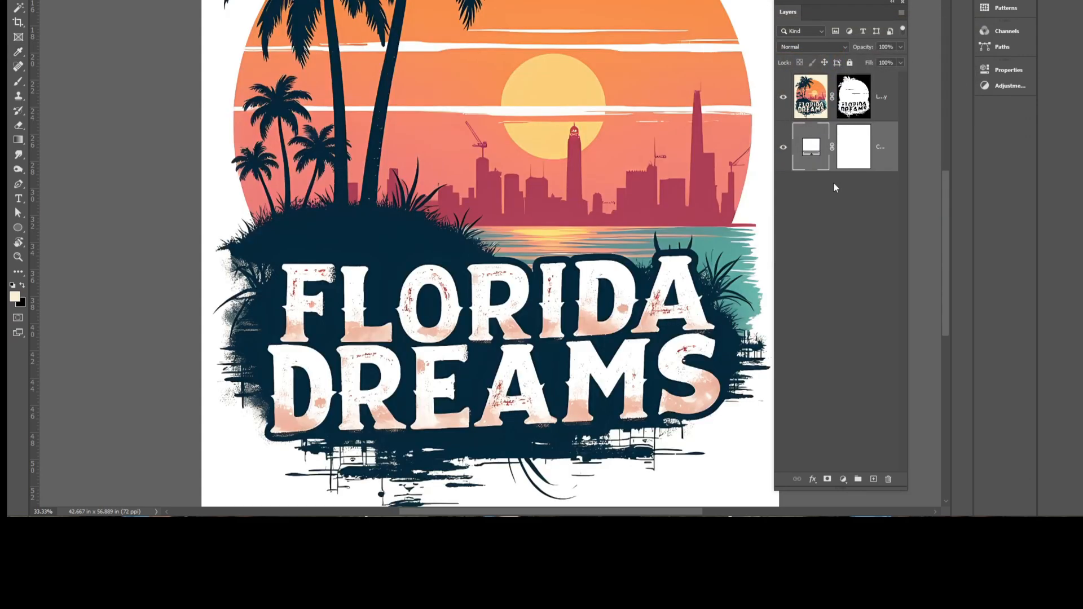
pyautogui.hotkey('ctrl', '-')
pyautogui.hotkey('ctrl', '-')
pyautogui.hotkey('ctrl', '+')
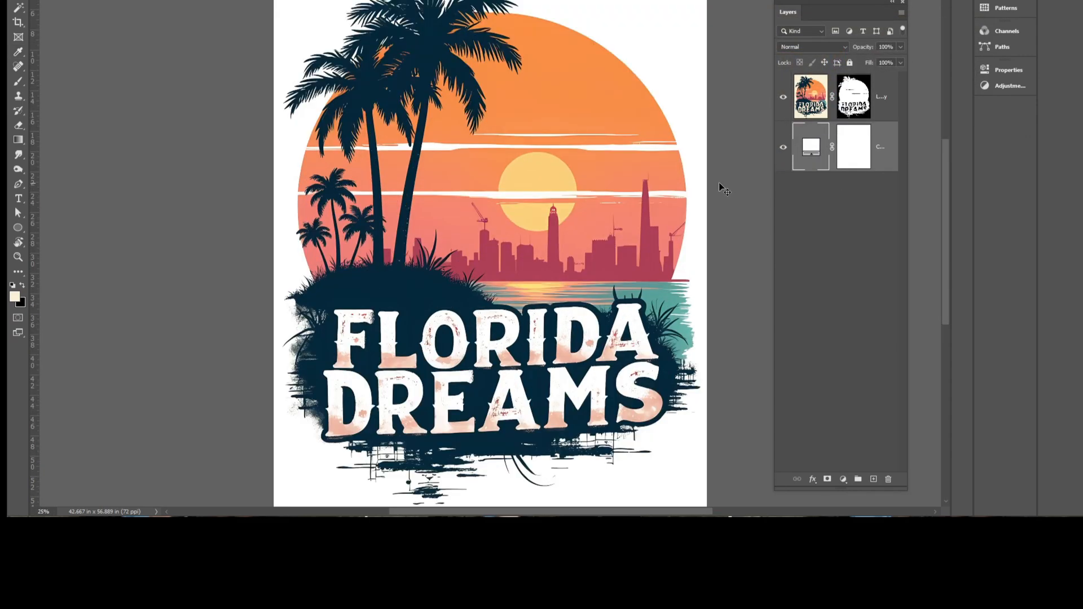
pyautogui.press('Delete')
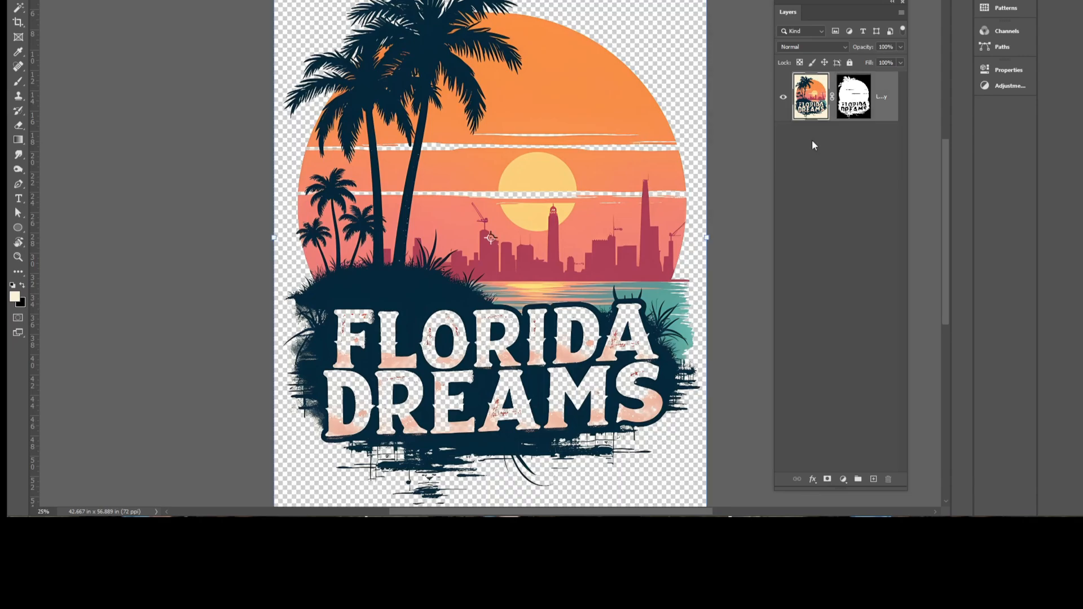
# - Try to trim the transparent margins around the FLORIDA DREAMS artwork with the Trim command
pyautogui.click(68, 0)
pyautogui.click(81, 42)
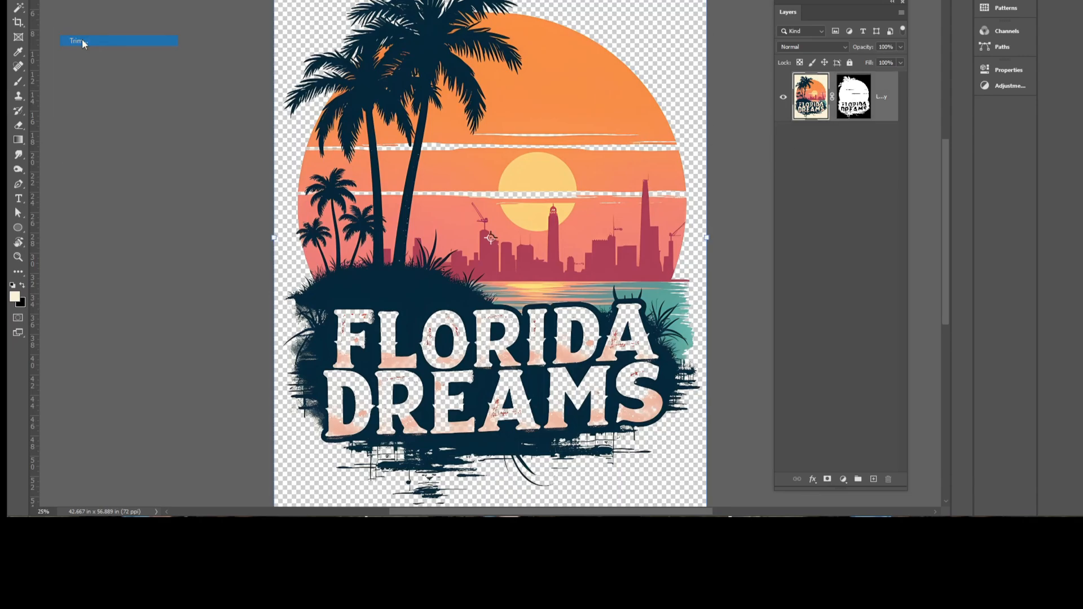
pyautogui.press('Return')
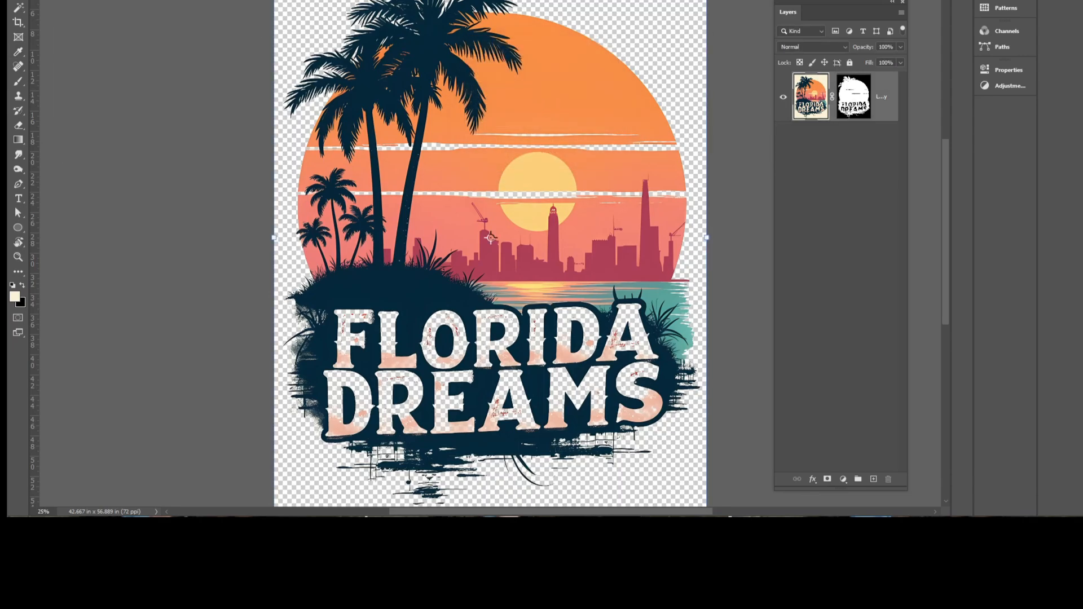
pyautogui.click(68, 0)
pyautogui.click(318, 81)
pyautogui.hotkey('ctrl', '-')
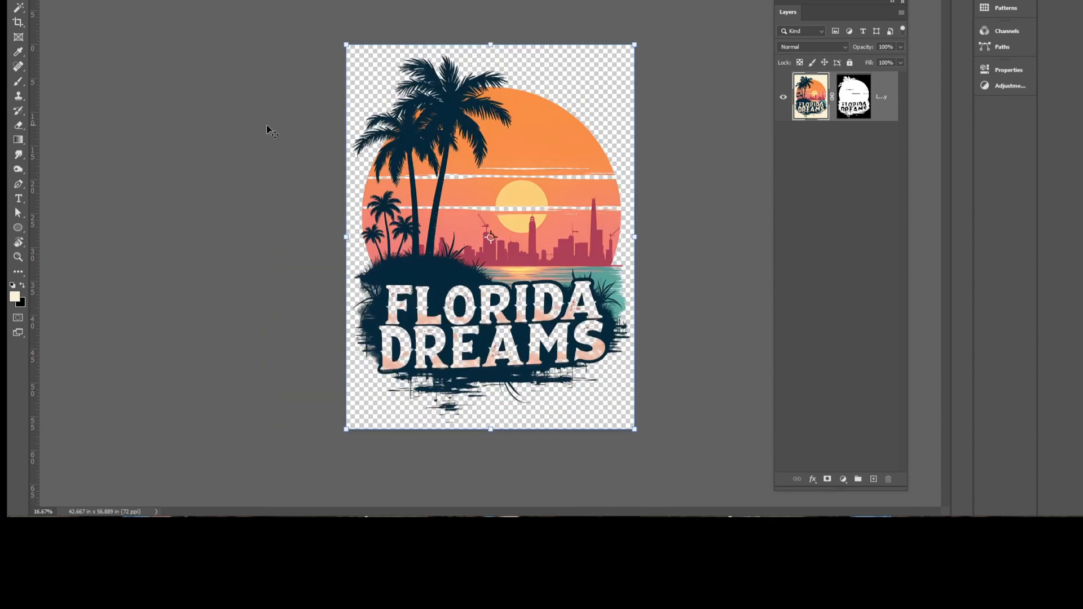
pyautogui.hotkey('ctrl', '+')
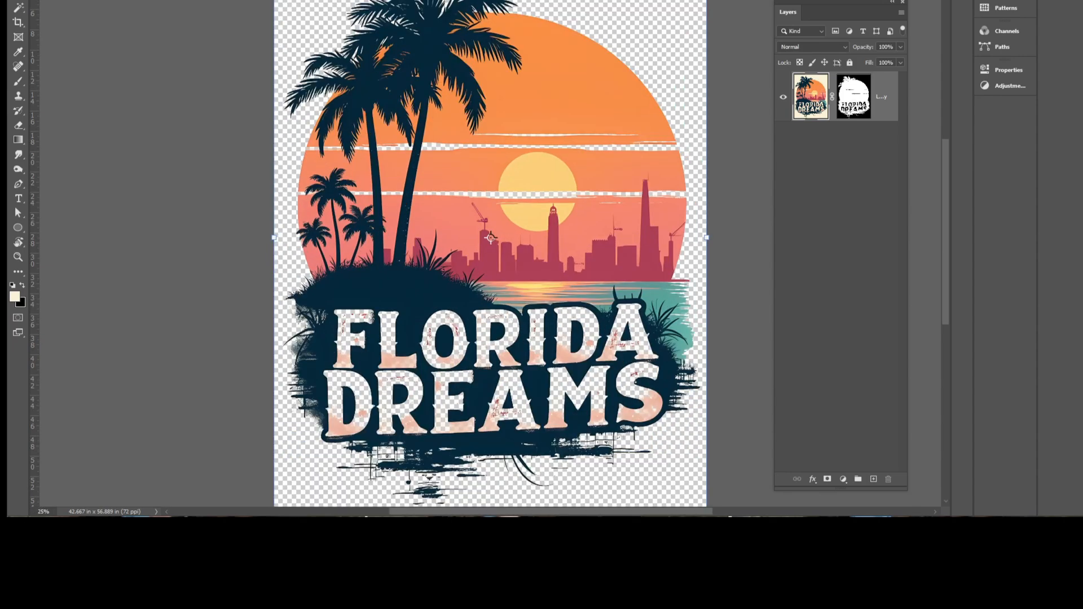